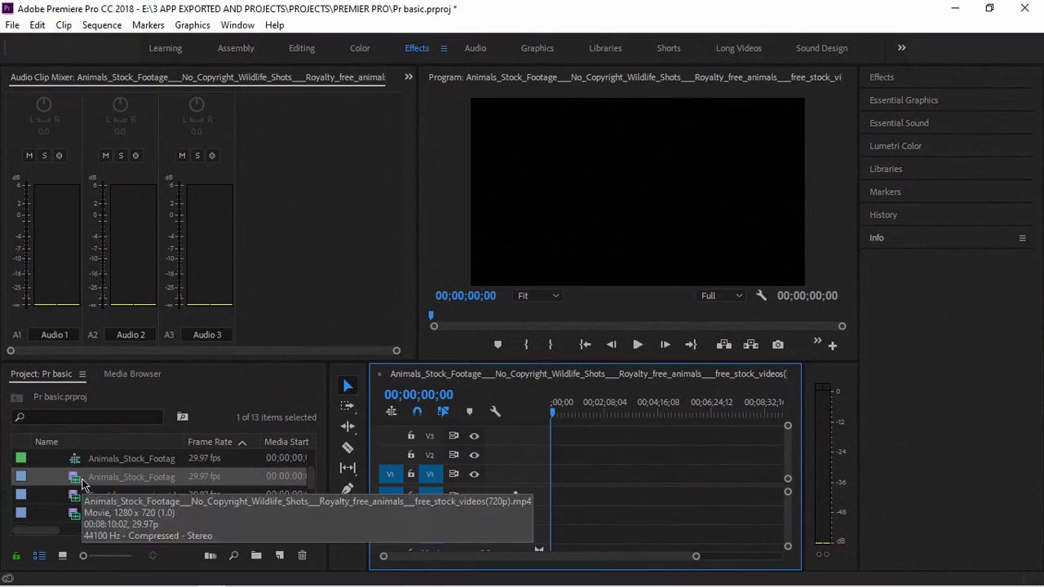
Step: Place the Animals_Stock_Footage movie at the start of tracks V1 and A1 and preview its first few seconds
scroll(106, 489, "down", 3)
scroll(127, 504, "up", 3)
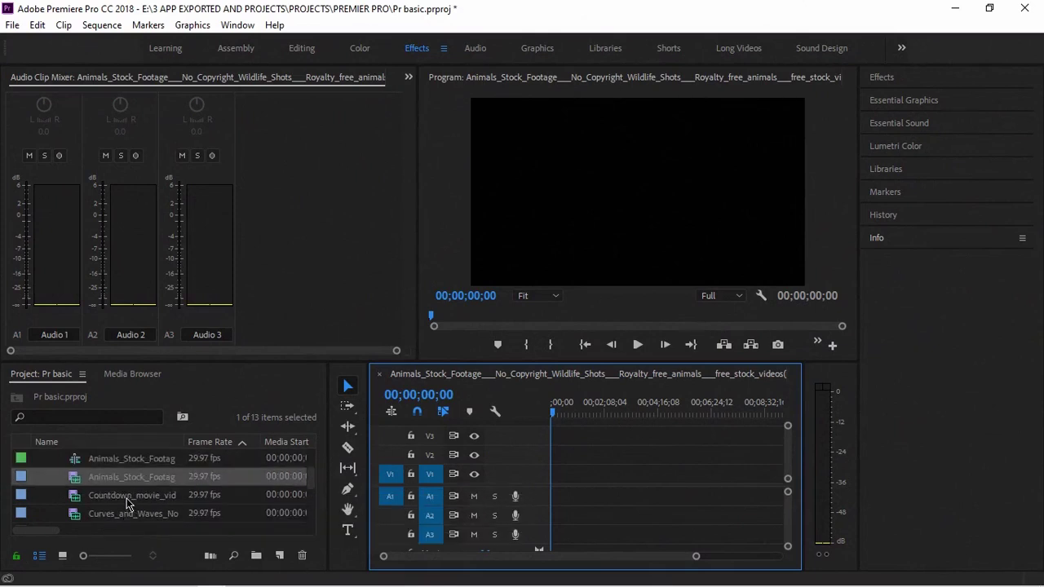
left_click_drag(82, 494, 563, 486)
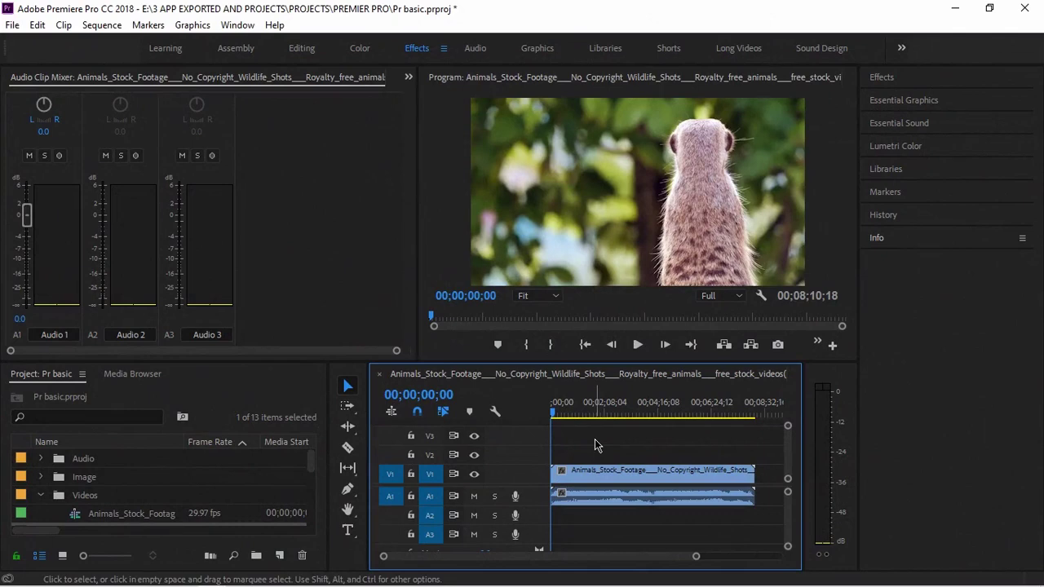
key("space")
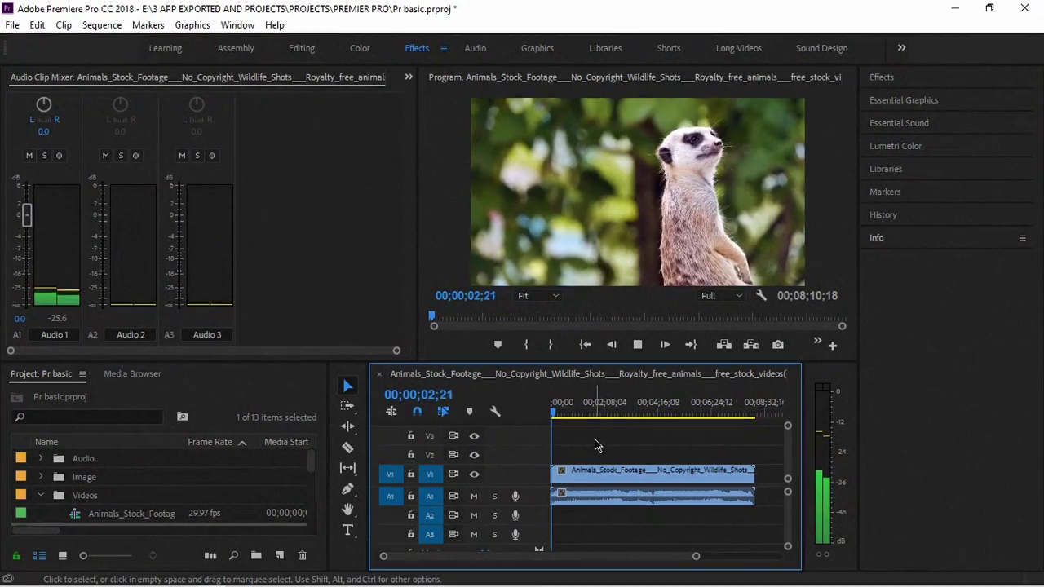
key("space")
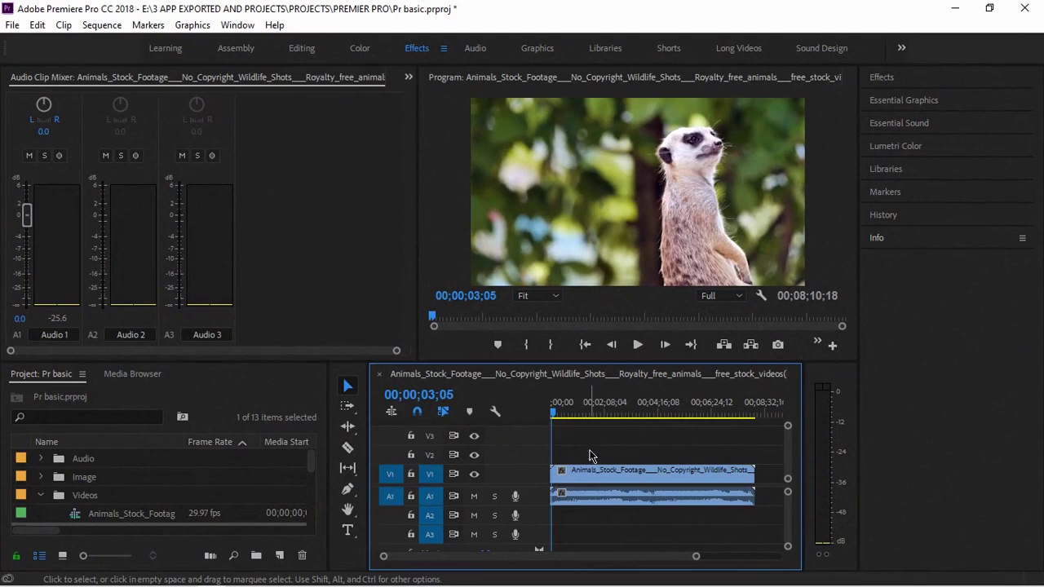
Step: Set the animal footage clip's audio gain to -20 dB and play a few seconds to hear it
left_click(592, 477)
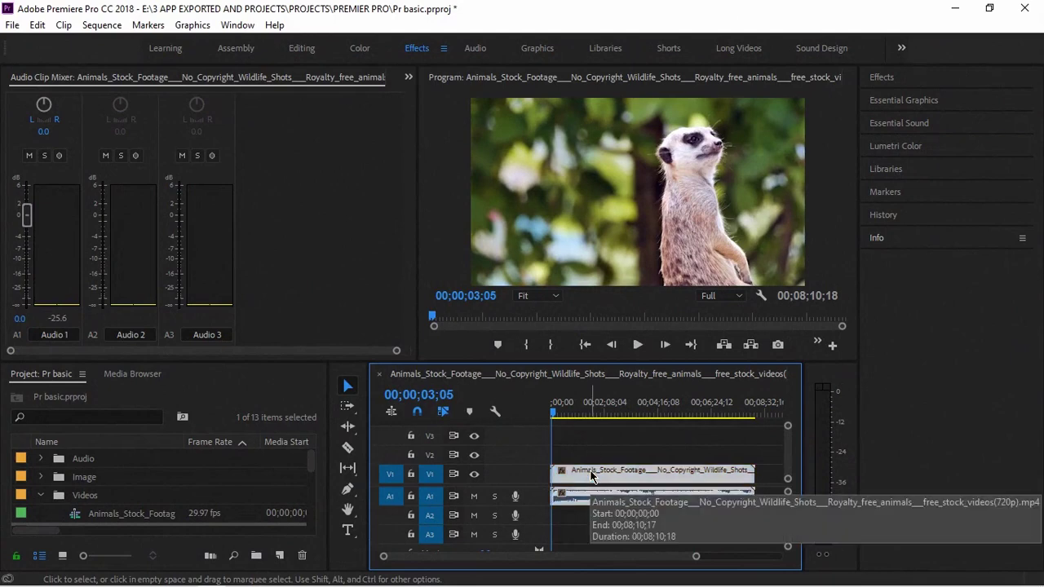
left_click(659, 433)
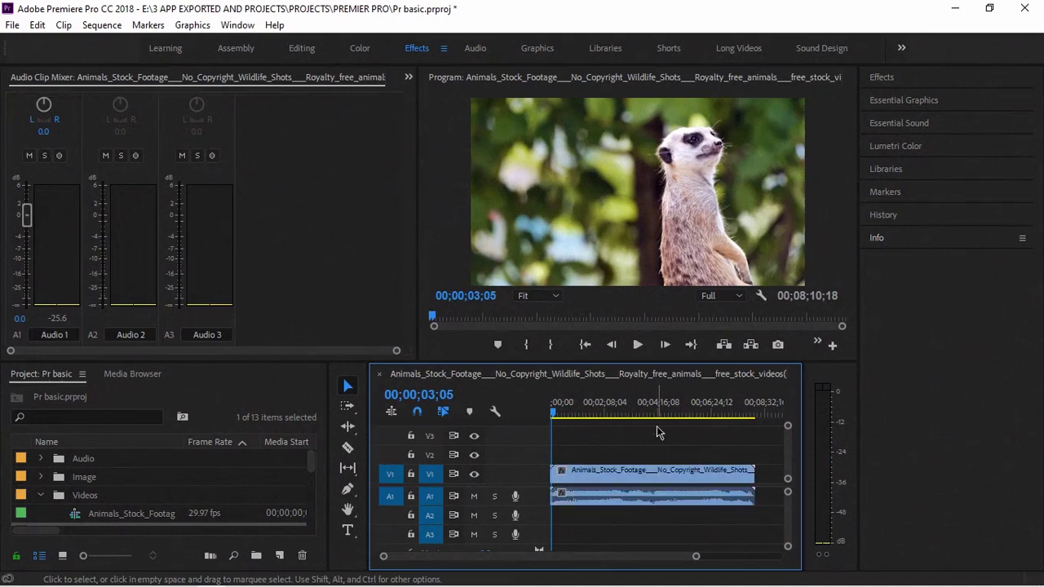
left_click(646, 481)
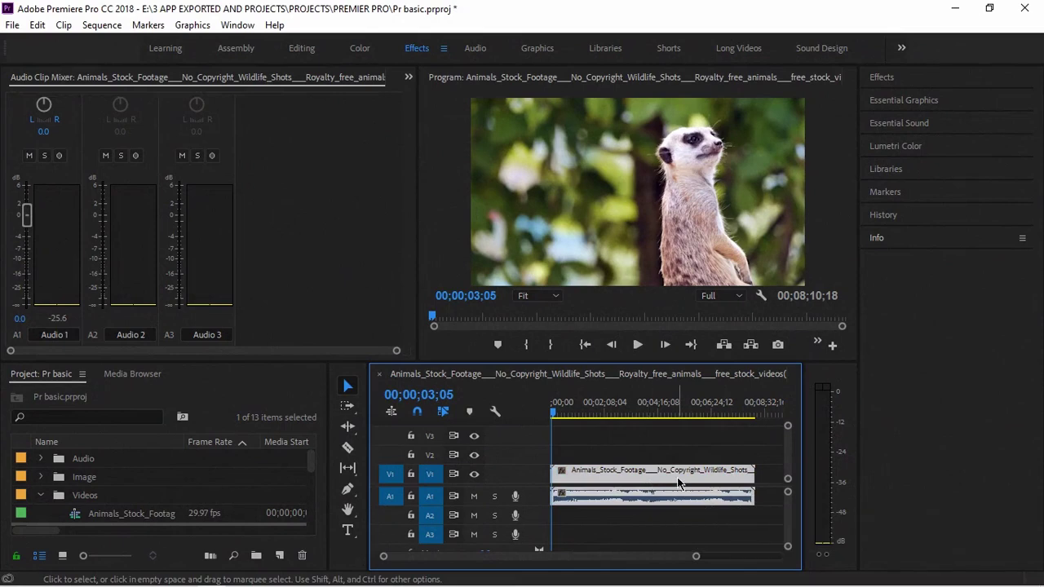
right_click(667, 473)
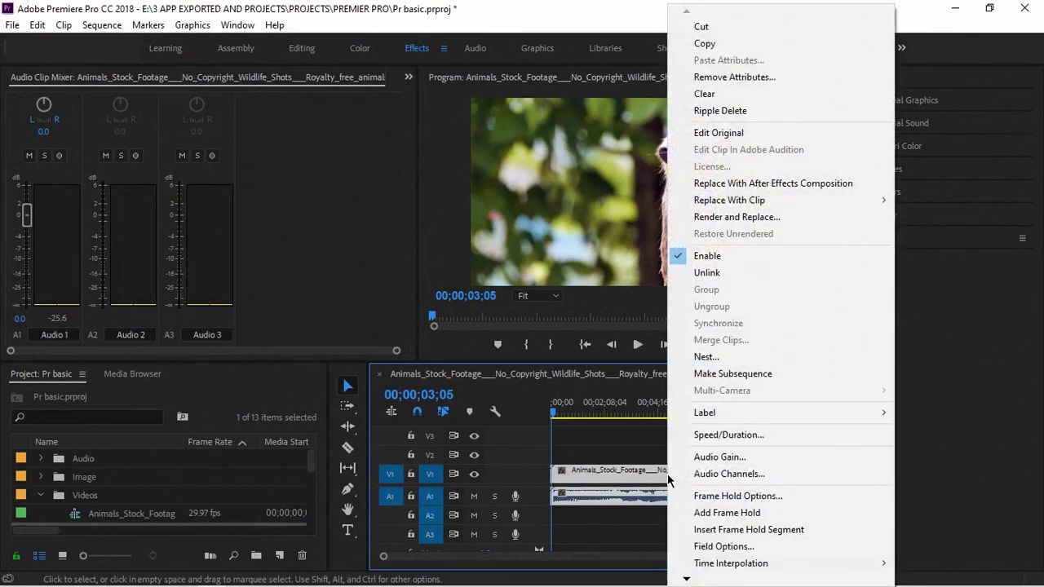
left_click(704, 455)
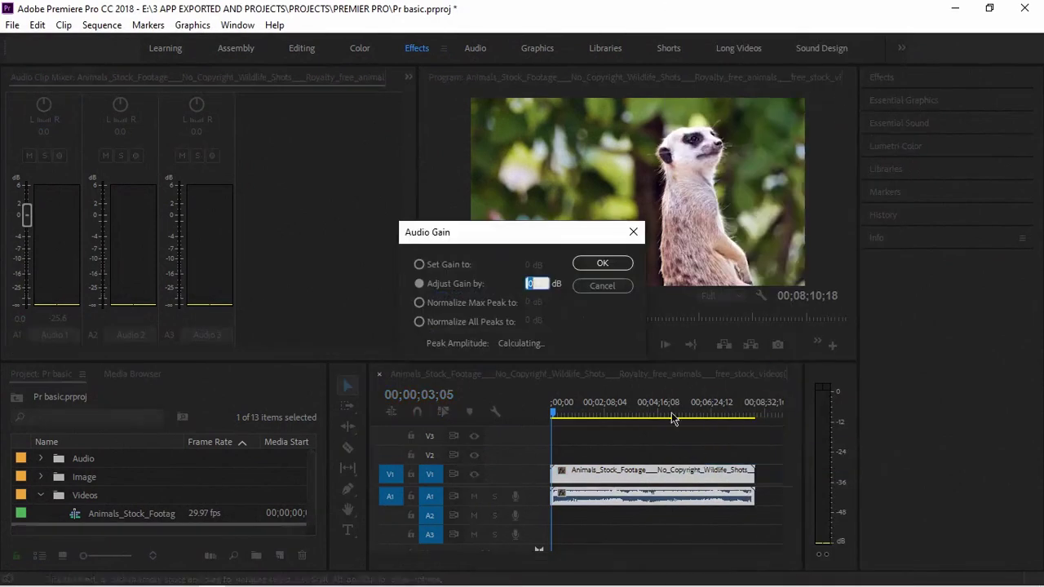
left_click(426, 265)
double_click(530, 264)
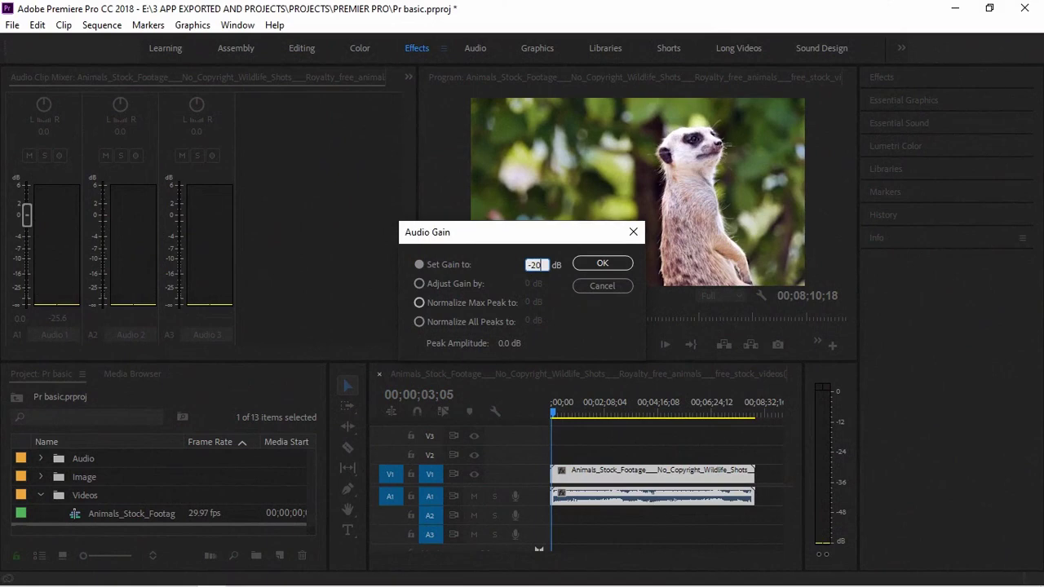
key("Return")
key("space")
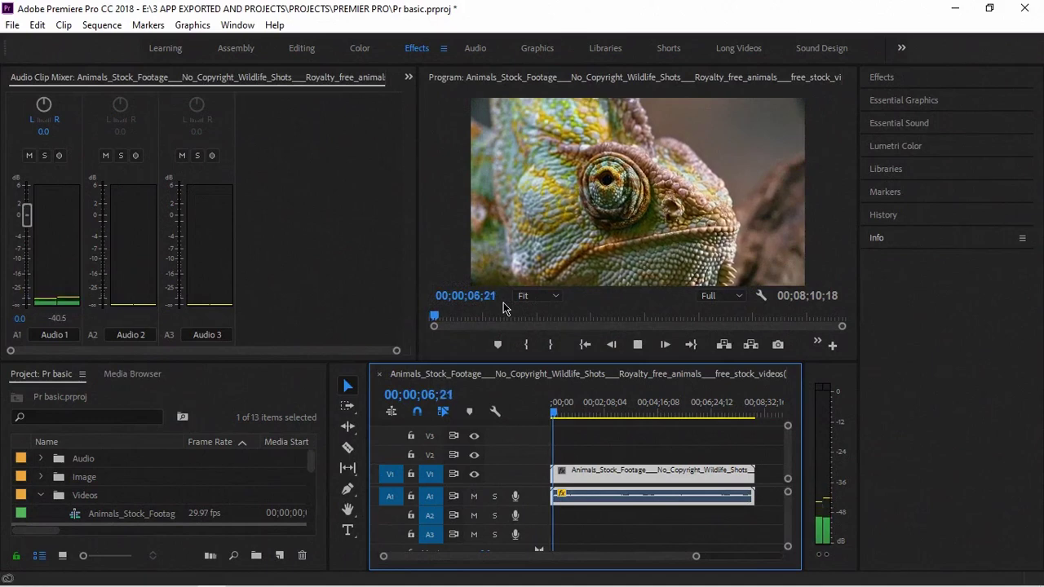
key("space")
Step: Set the clip's audio gain to -25 dB and play the sequence briefly to check the level
right_click(611, 501)
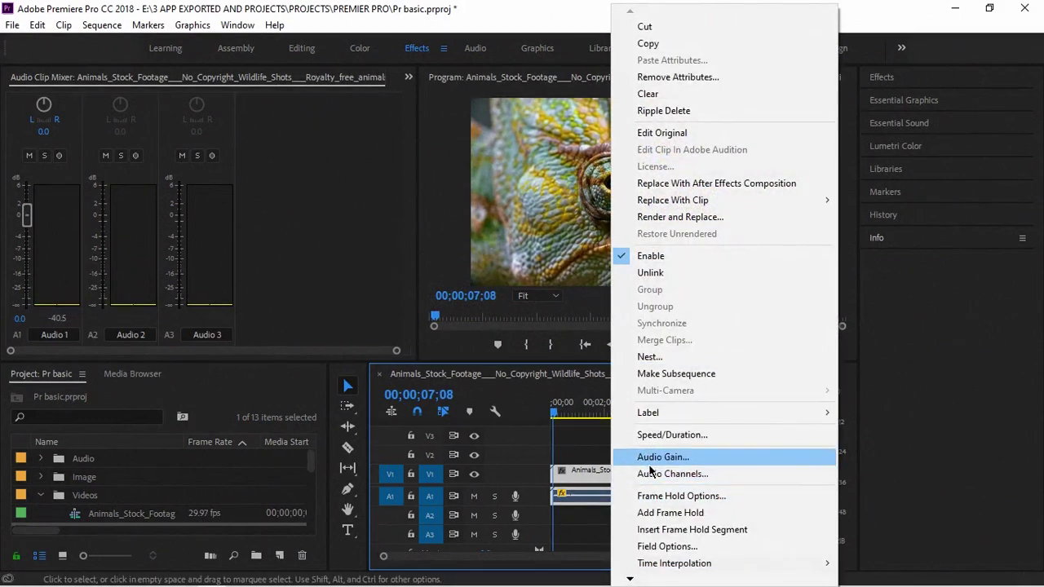
left_click(649, 466)
left_click_drag(500, 234, 501, 249)
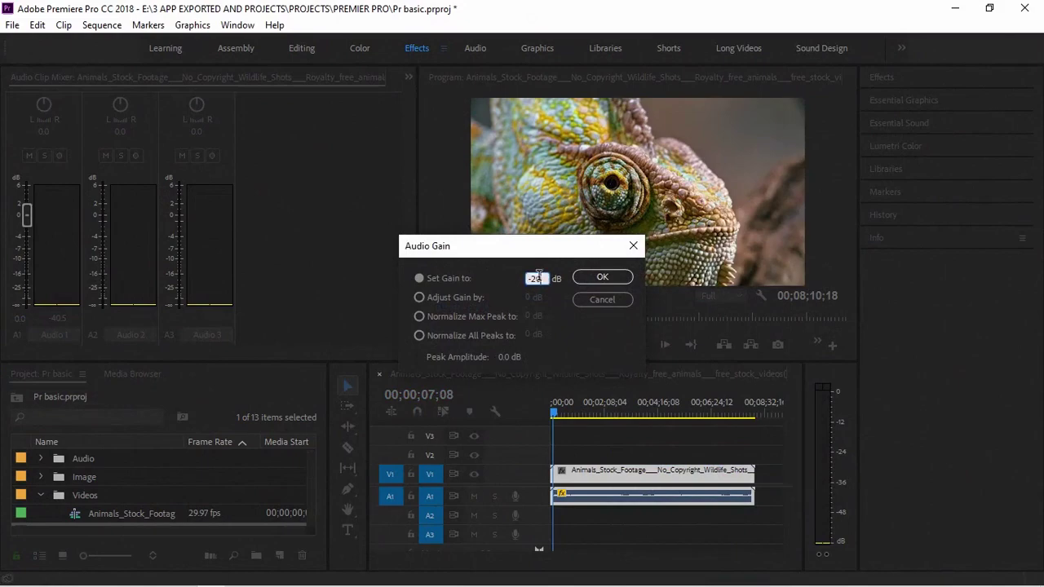
key("Return")
key("space")
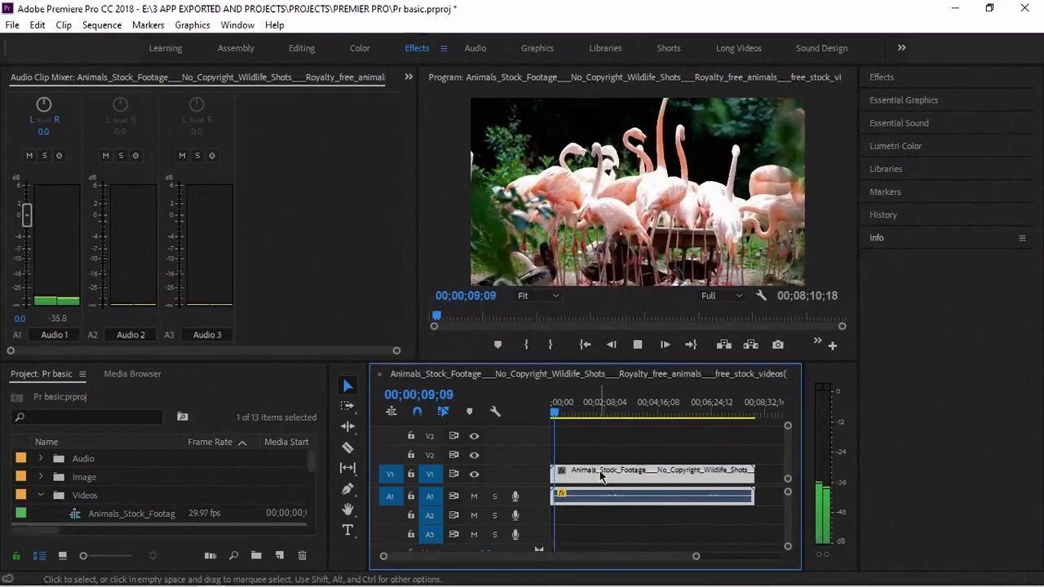
key("space")
key("space")
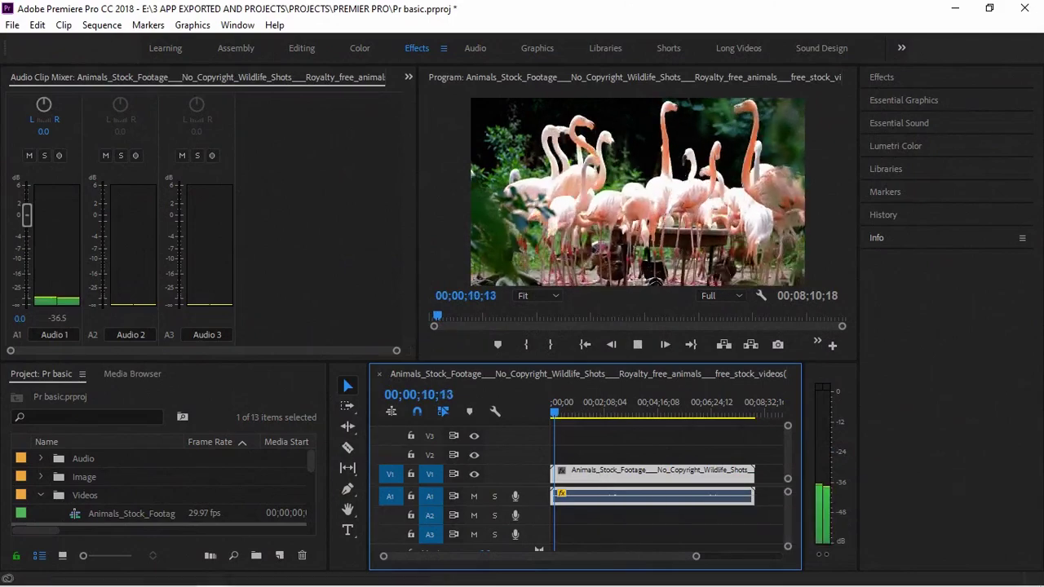
key("space")
Step: Raise the system speaker volume to 35 and resume playback of the sequence
left_click(903, 577)
scroll(908, 459, "up", 11)
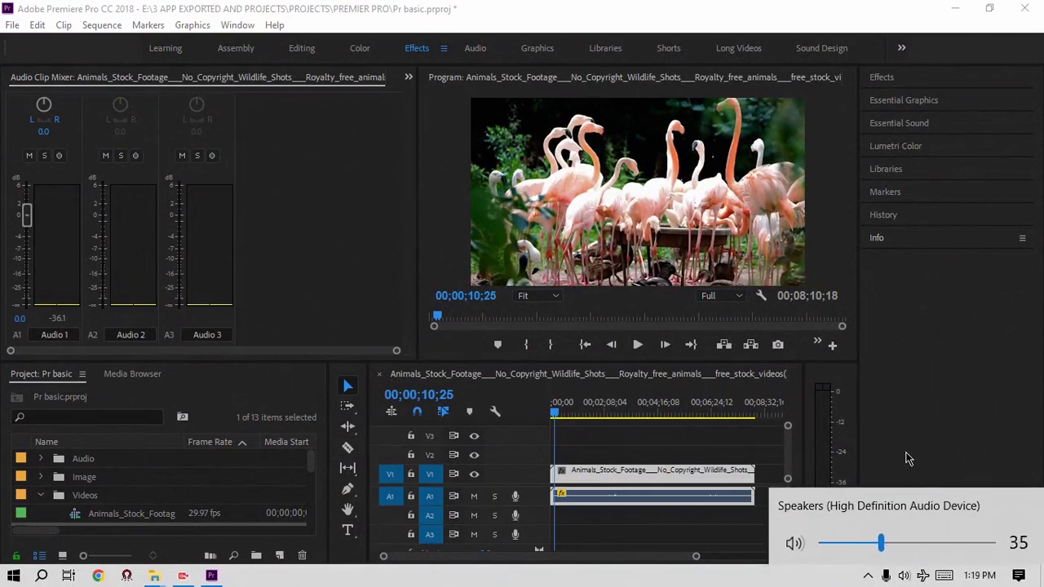
left_click(903, 455)
key("space")
Step: Lower the clip's audio gain further, listen to the playback, and deselect the clip
right_click(678, 494)
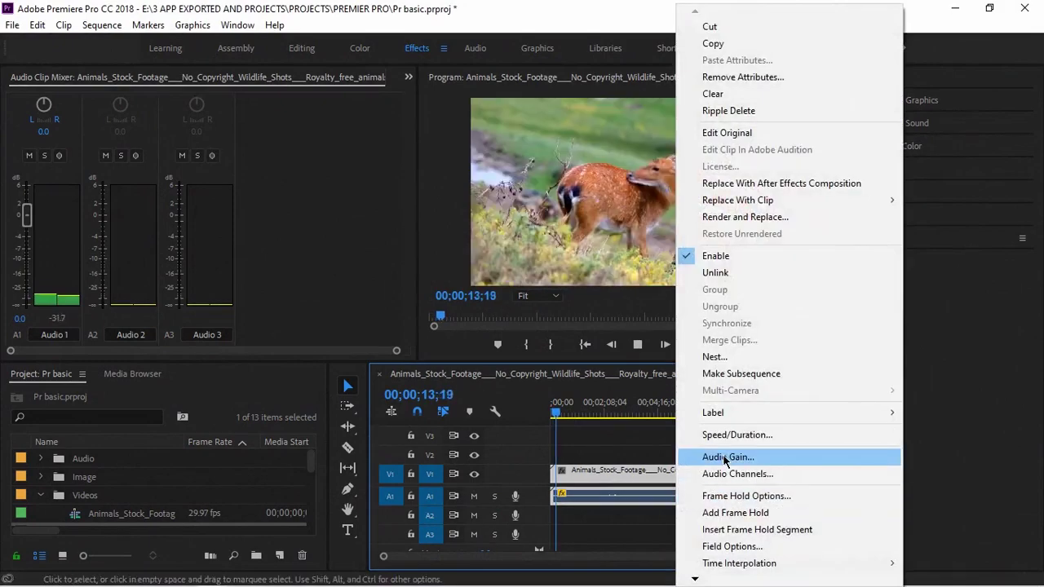
left_click(724, 459)
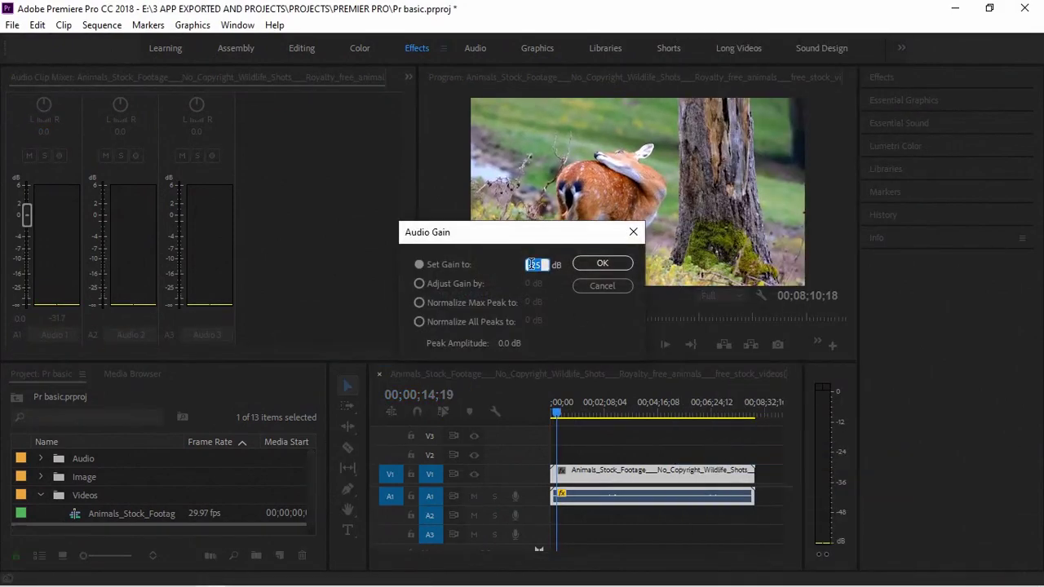
key("Return")
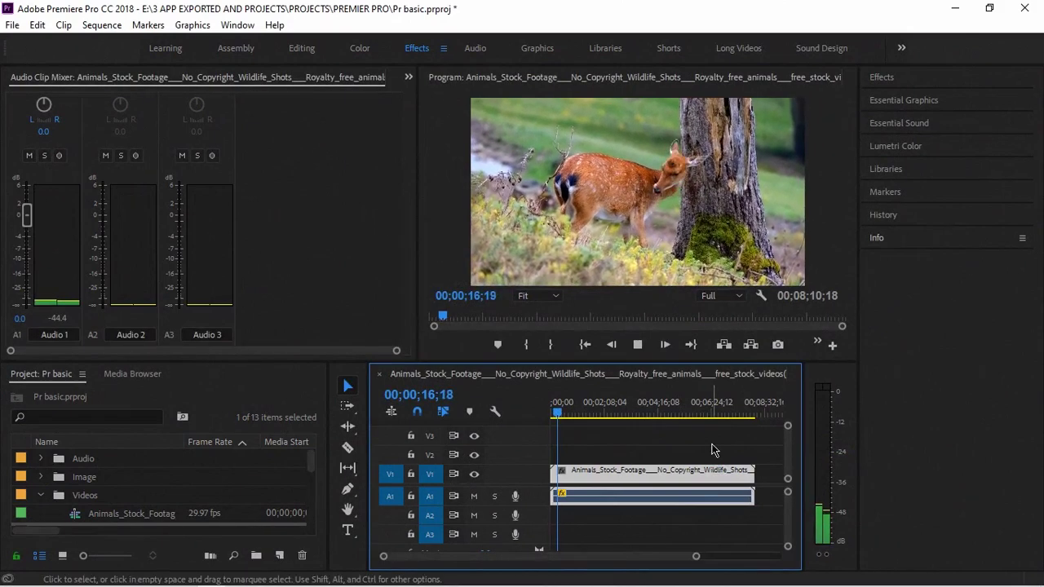
mouse_move(804, 584)
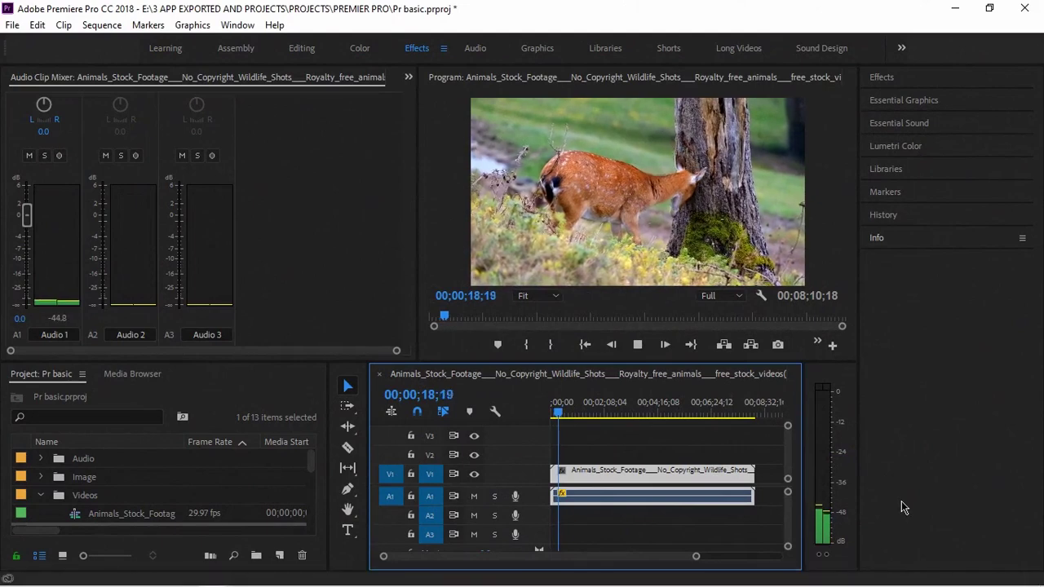
key("space")
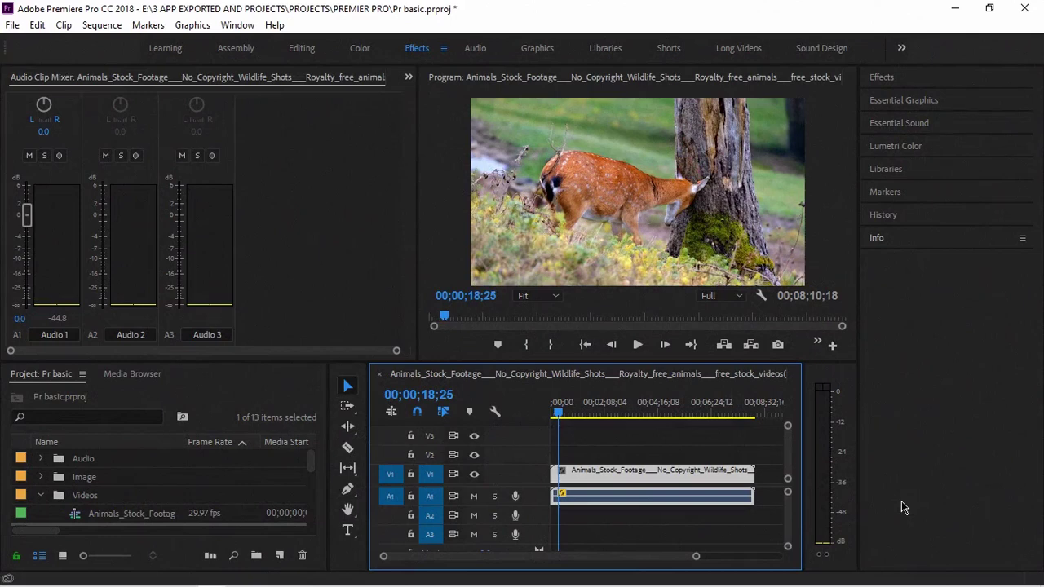
left_click(641, 449)
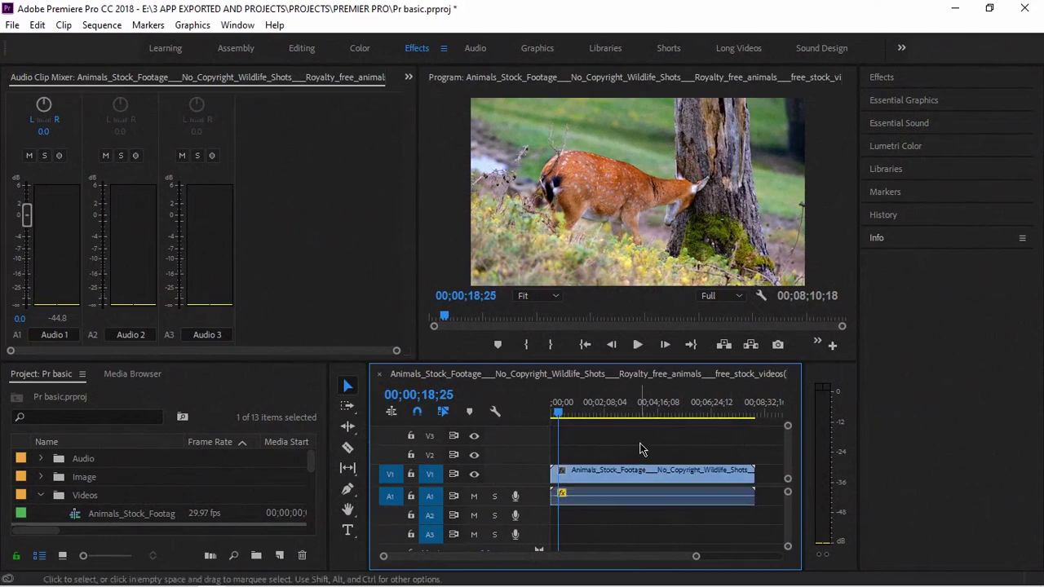
Step: Return the playhead to the start of the sequence and widen the timeline area on both sides
left_click_drag(562, 413, 538, 418)
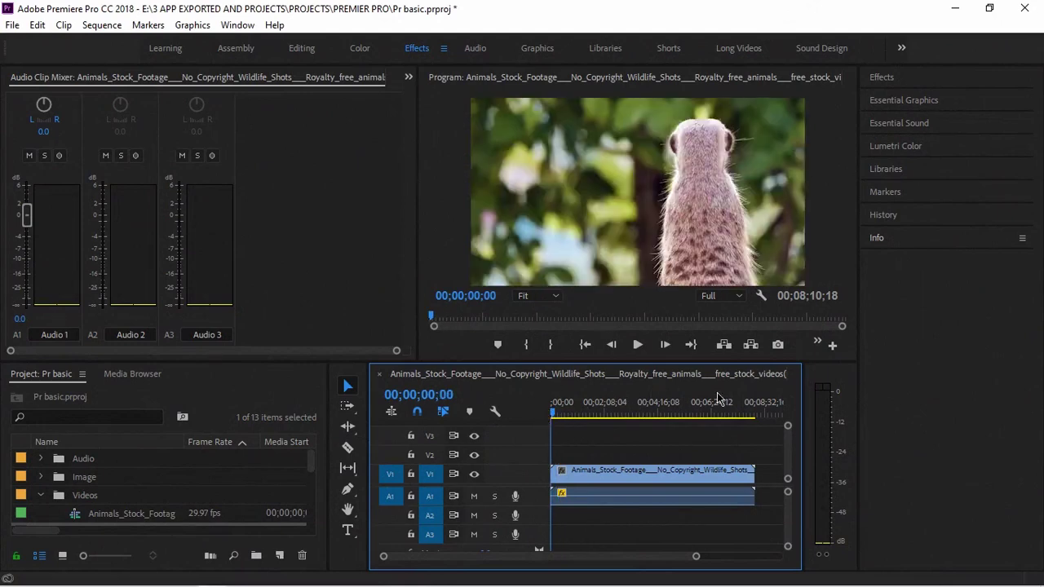
left_click_drag(369, 467, 171, 460)
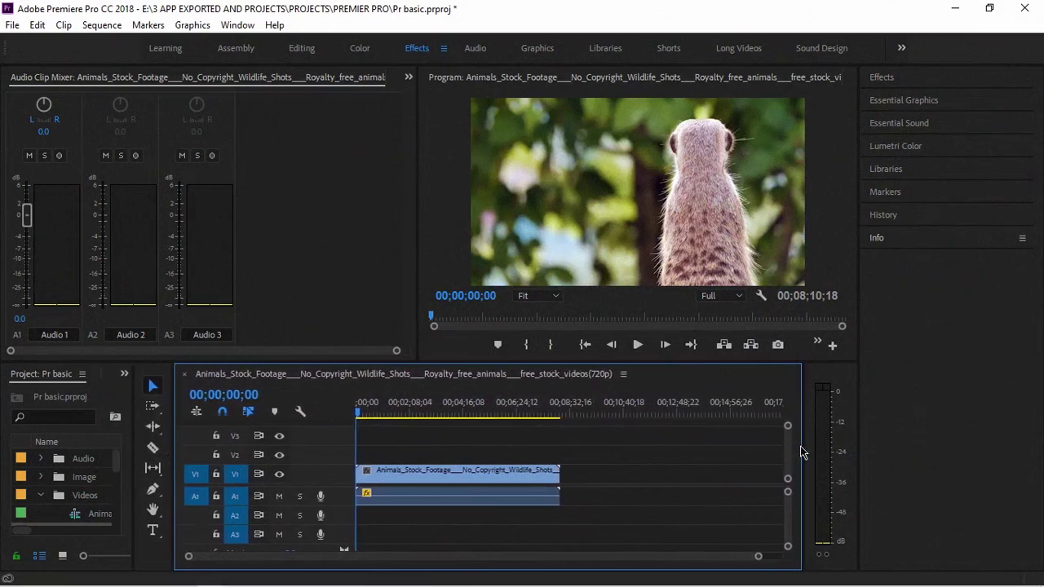
left_click_drag(802, 452, 852, 446)
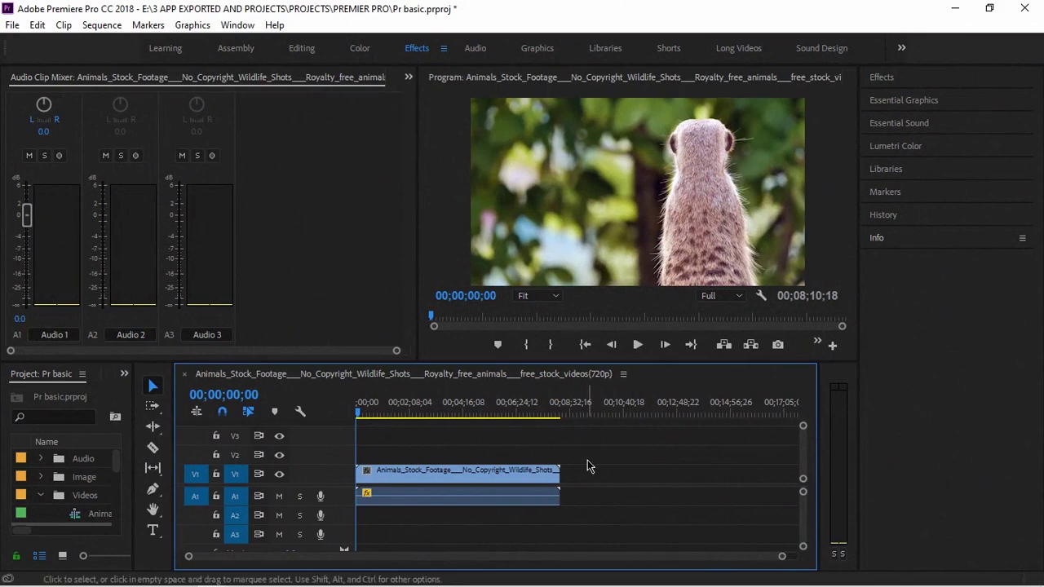
key("minus")
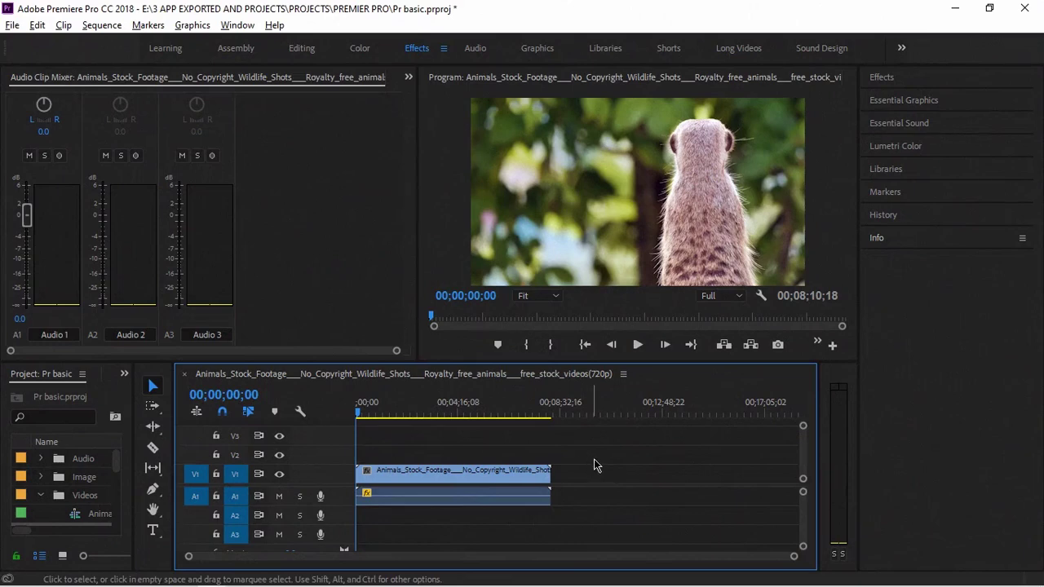
Step: View the Long Videos workspace and return to the Effects workspace
left_click(746, 52)
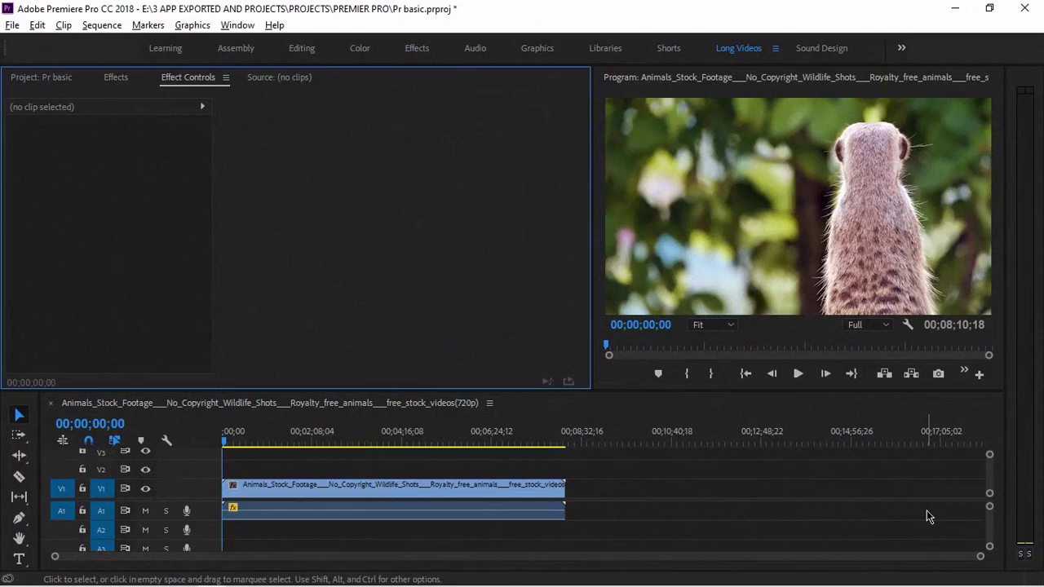
left_click(417, 48)
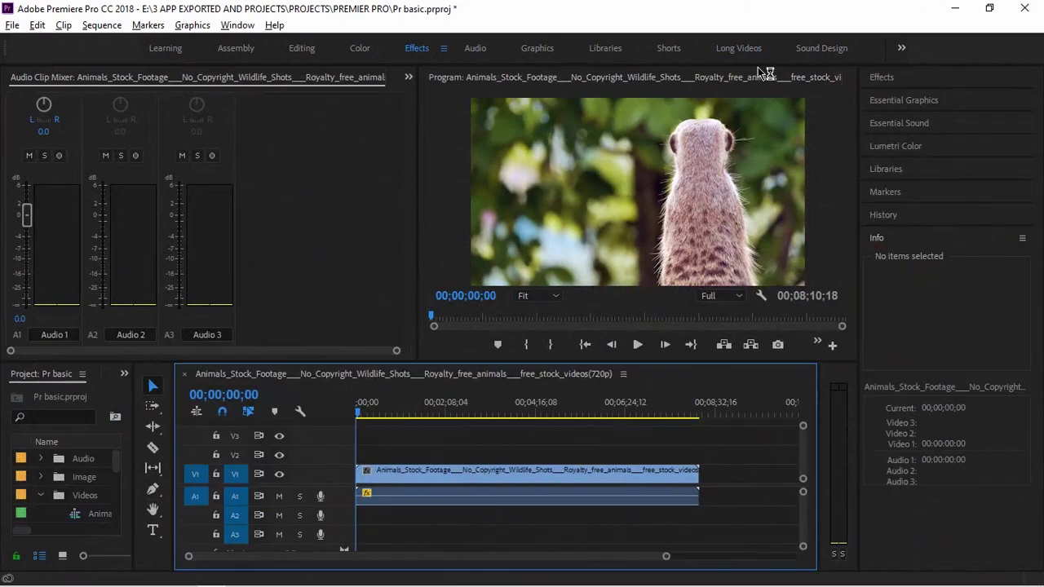
scroll(694, 454, "down", 2)
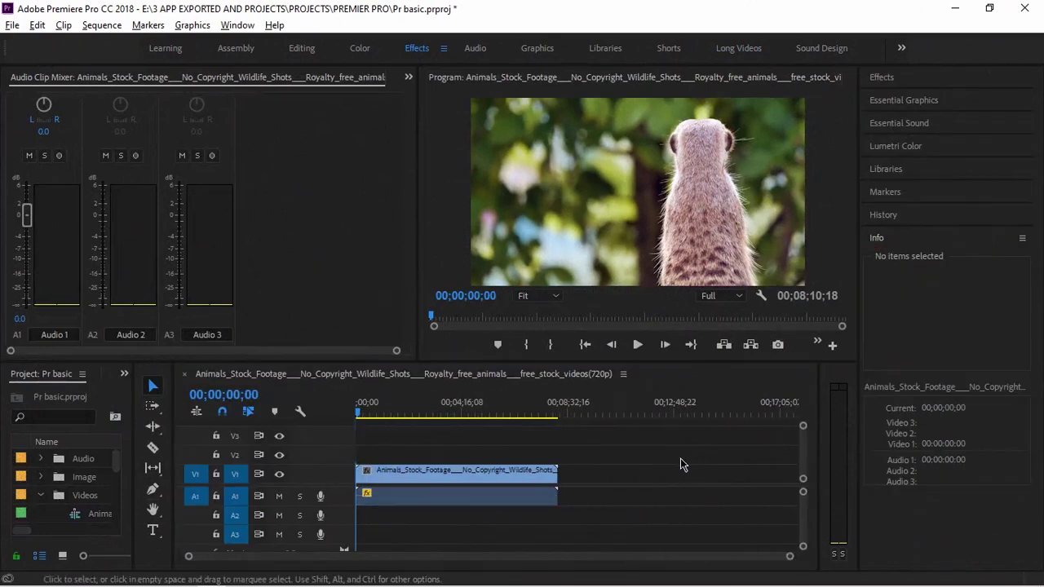
left_click(674, 456)
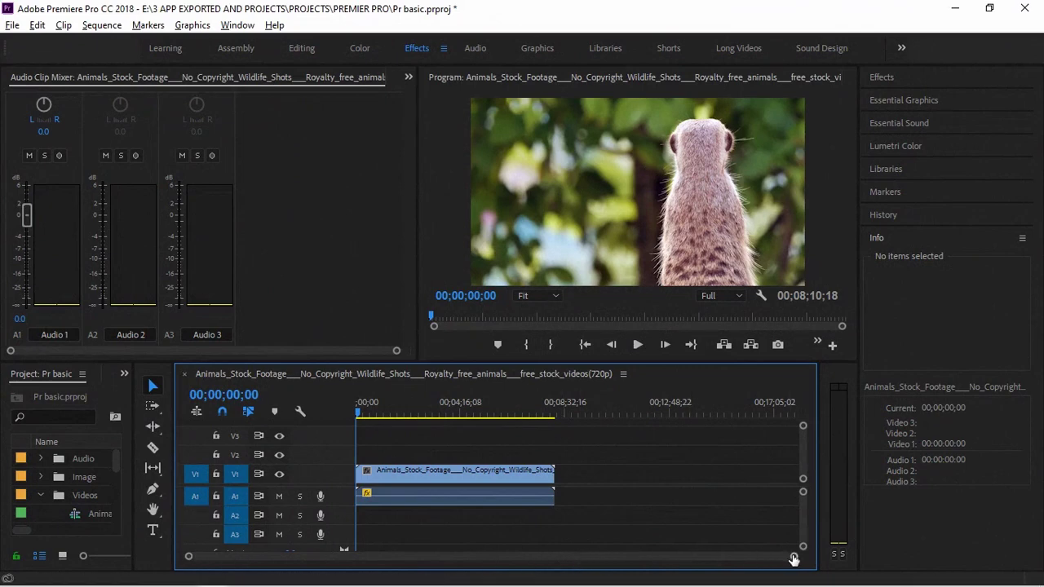
Step: Move the playhead to 00;03;02;11 and zoom the timeline in around that point
left_click_drag(794, 558, 1040, 530)
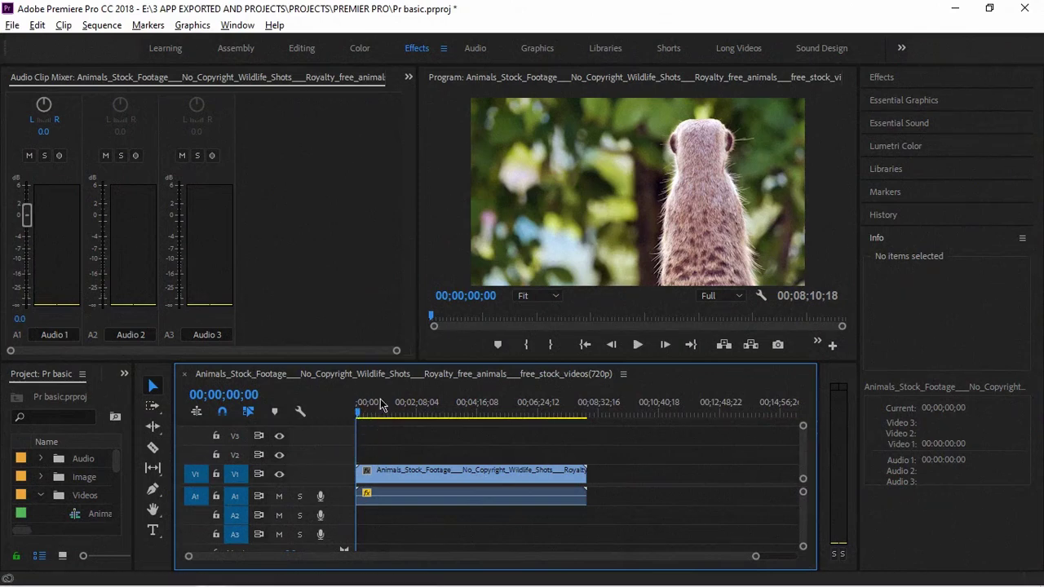
left_click_drag(360, 418, 446, 419)
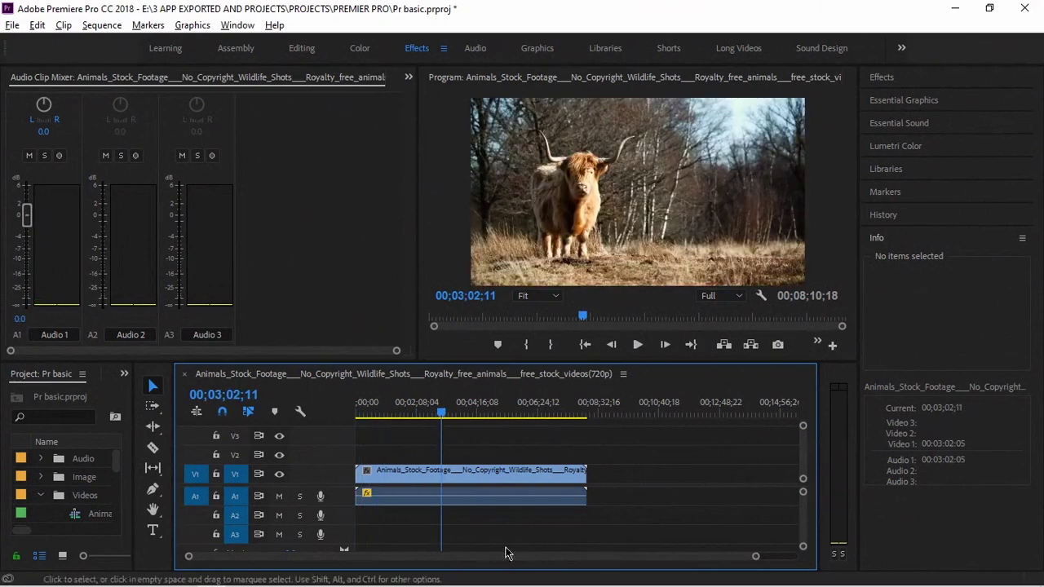
left_click_drag(757, 559, 680, 575)
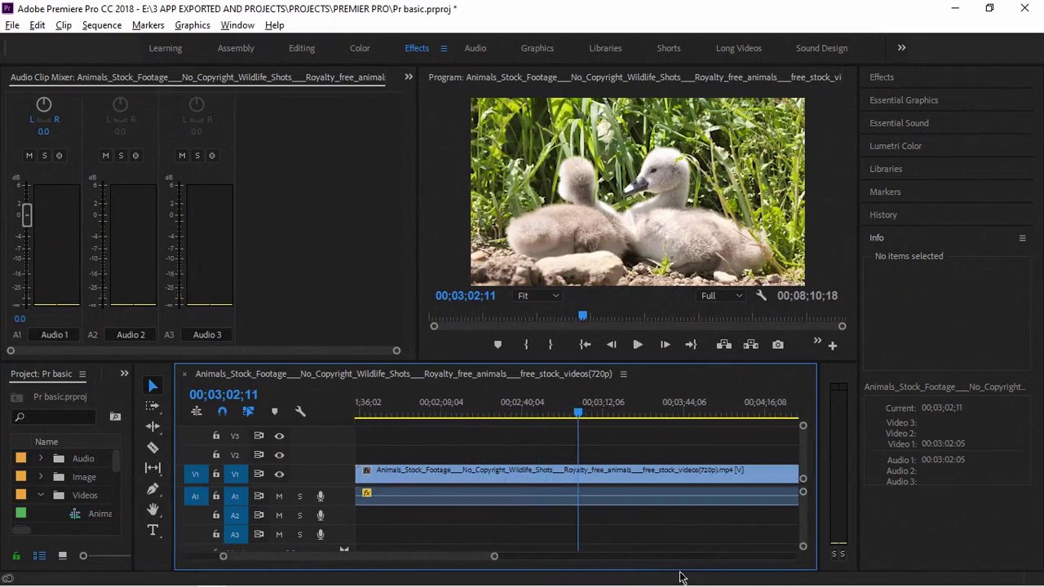
mouse_move(394, 555)
left_mouse_down()
mouse_move(543, 559)
mouse_move(378, 561)
mouse_move(489, 561)
mouse_move(397, 563)
left_mouse_up()
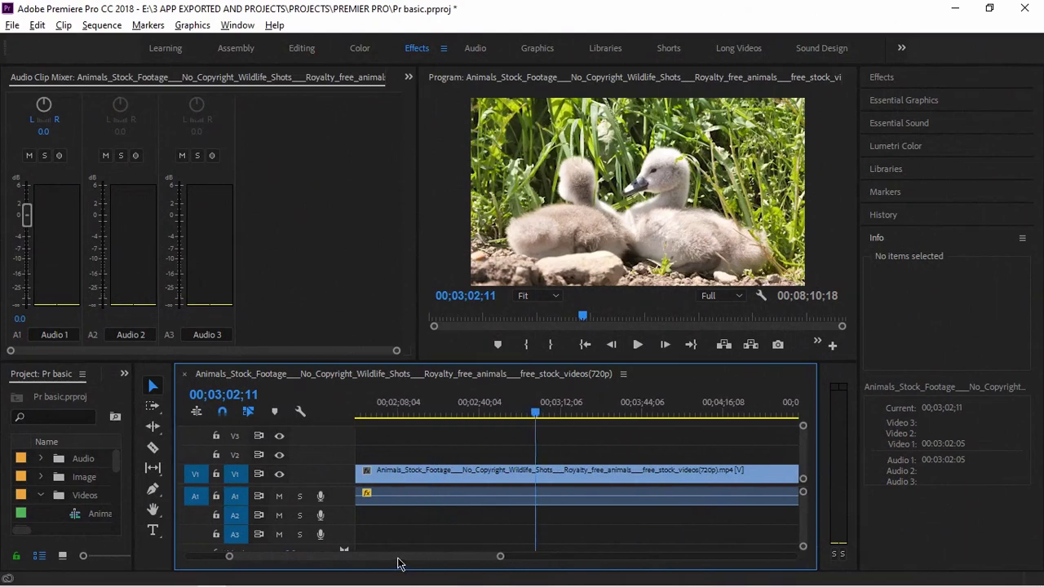
mouse_move(803, 426)
left_mouse_down()
mouse_move(803, 444)
mouse_move(802, 422)
left_mouse_up()
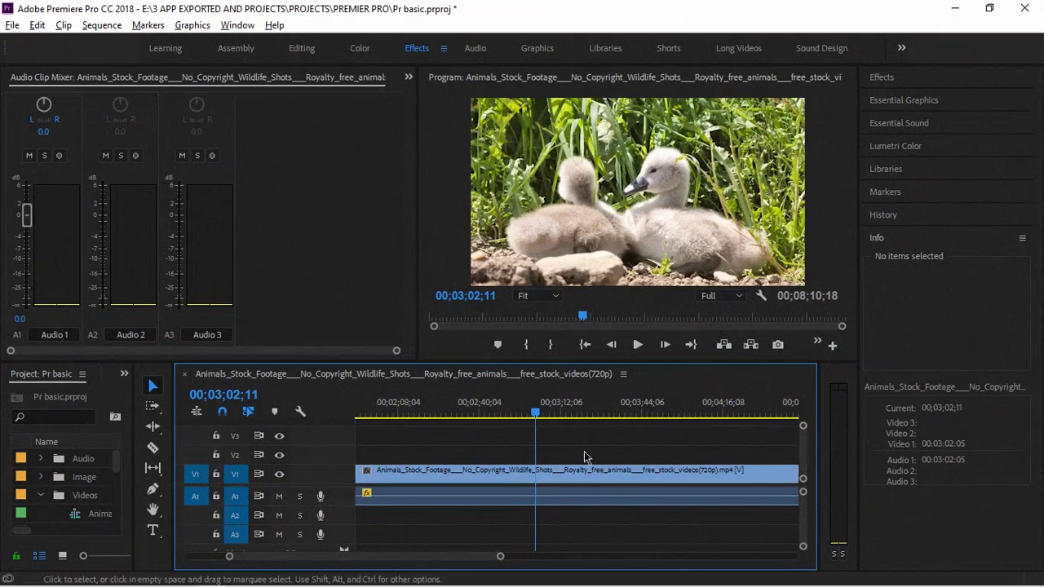
Step: Zoom the timeline out to the whole clip, and practise zooming in and out at different points along it
mouse_move(395, 564)
left_mouse_down()
mouse_move(449, 559)
mouse_move(386, 566)
left_mouse_up()
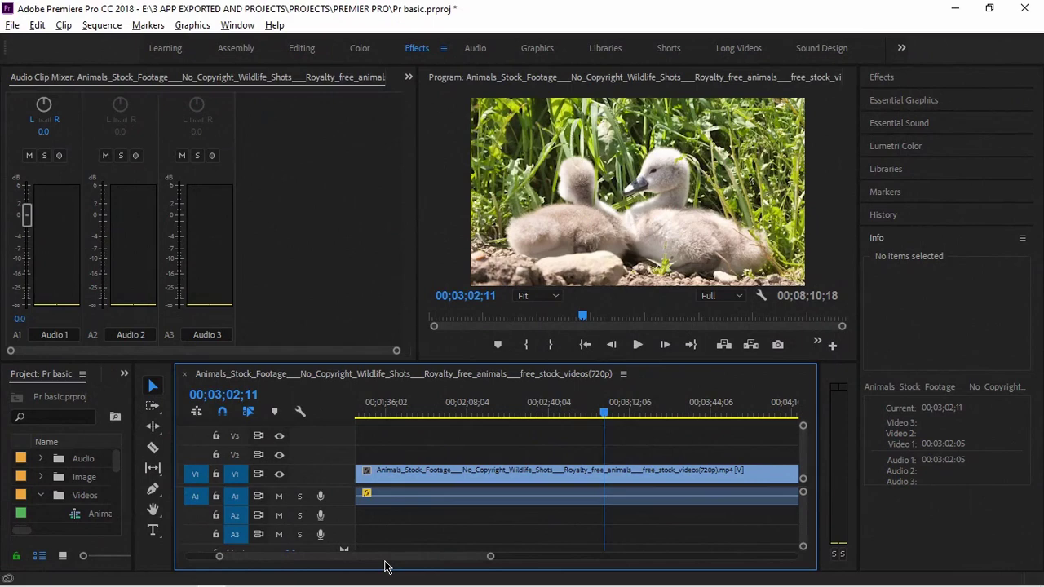
left_click_drag(490, 557, 787, 559)
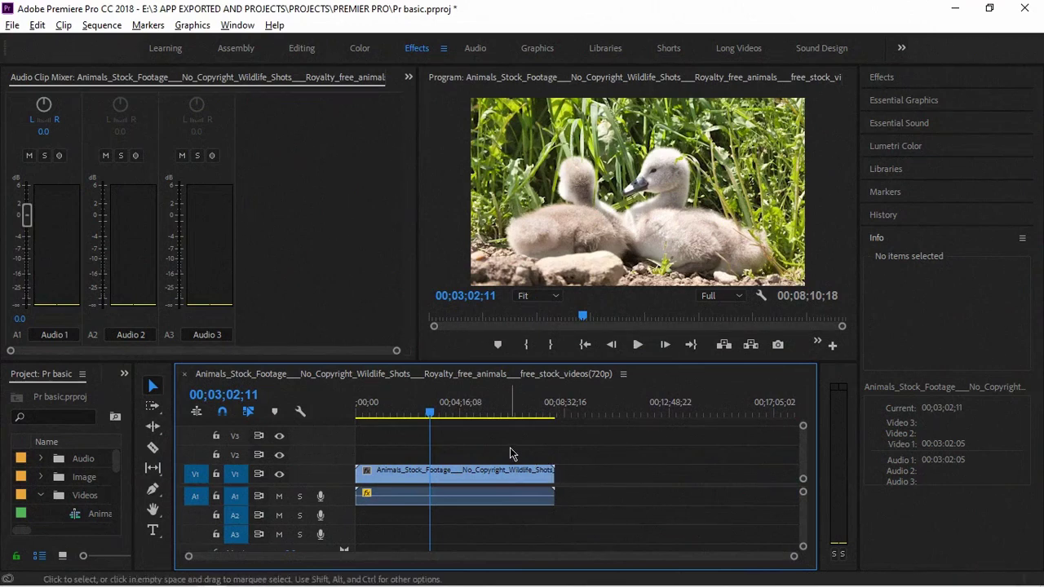
scroll(509, 453, "up", 5)
scroll(441, 454, "up", 4)
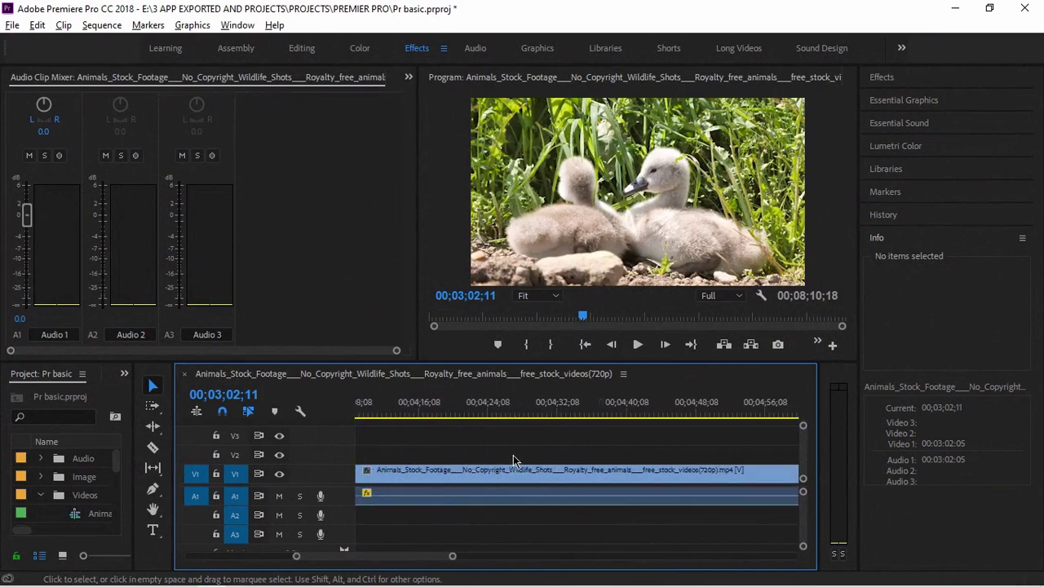
scroll(509, 461, "up", 2)
scroll(473, 469, "down", 6)
scroll(367, 477, "up", 6)
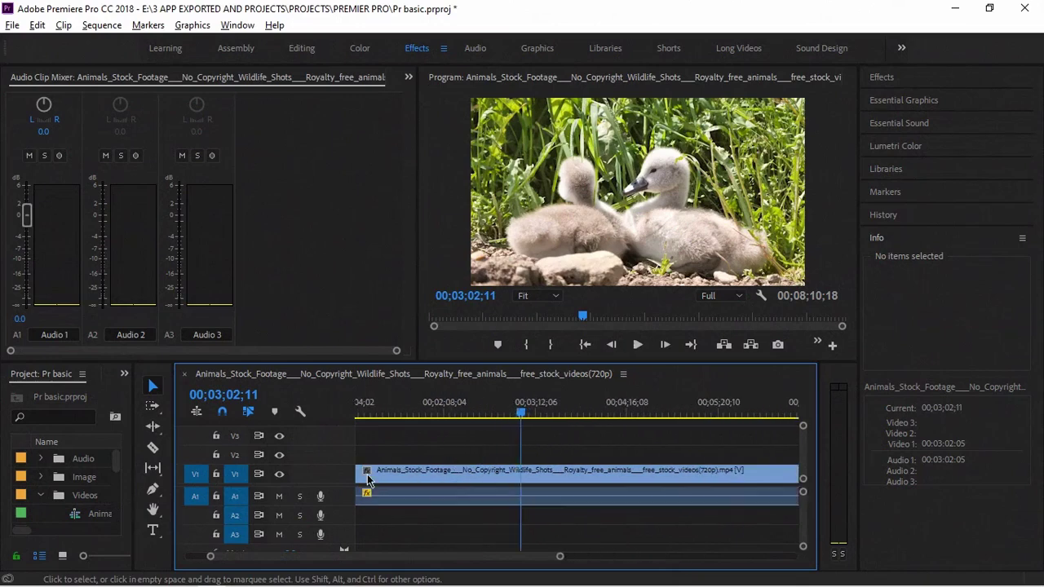
scroll(367, 479, "down", 6)
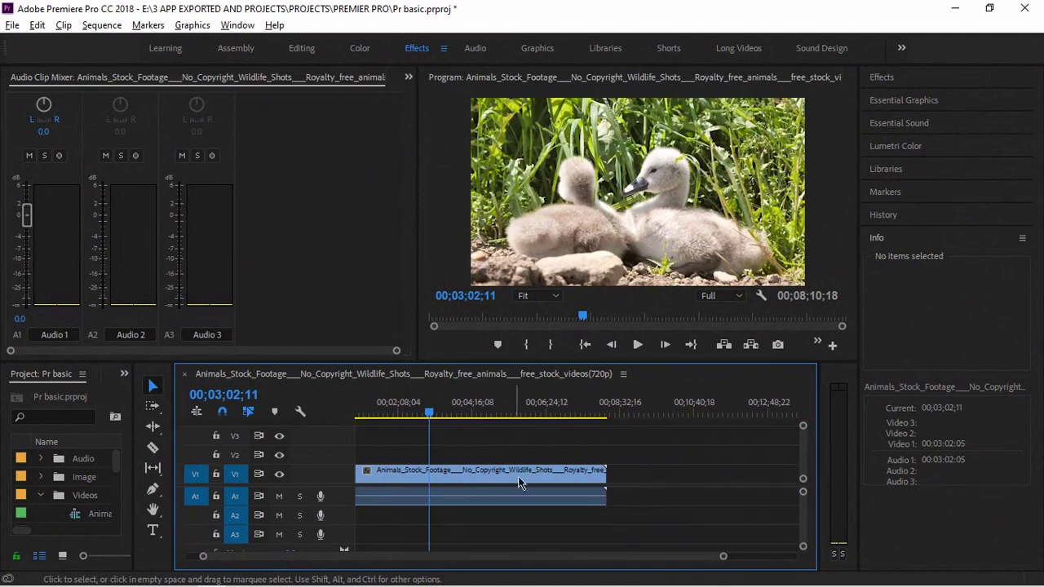
scroll(586, 479, "up", 5)
scroll(587, 481, "up", 3)
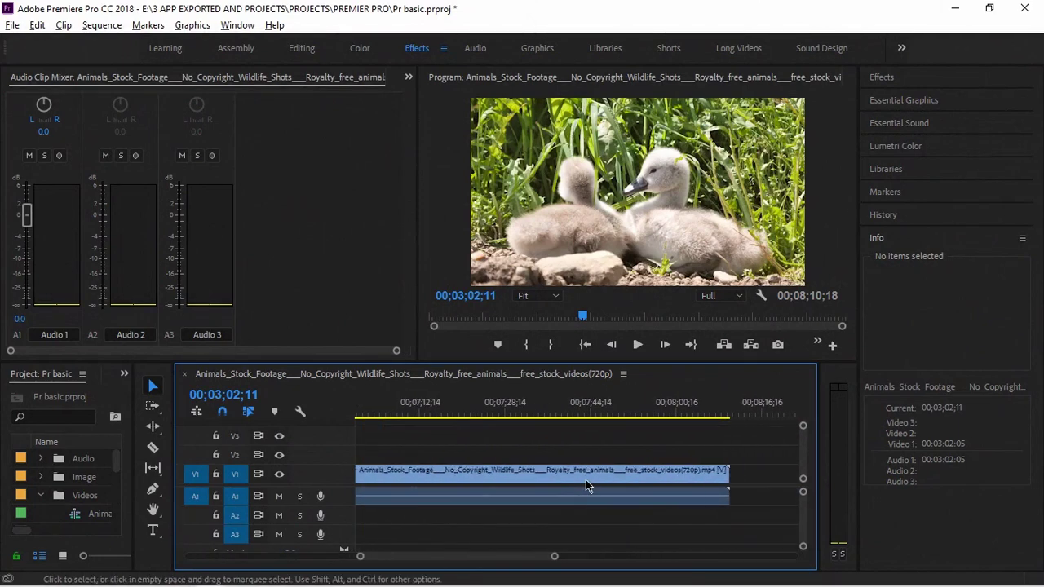
scroll(592, 489, "down", 5)
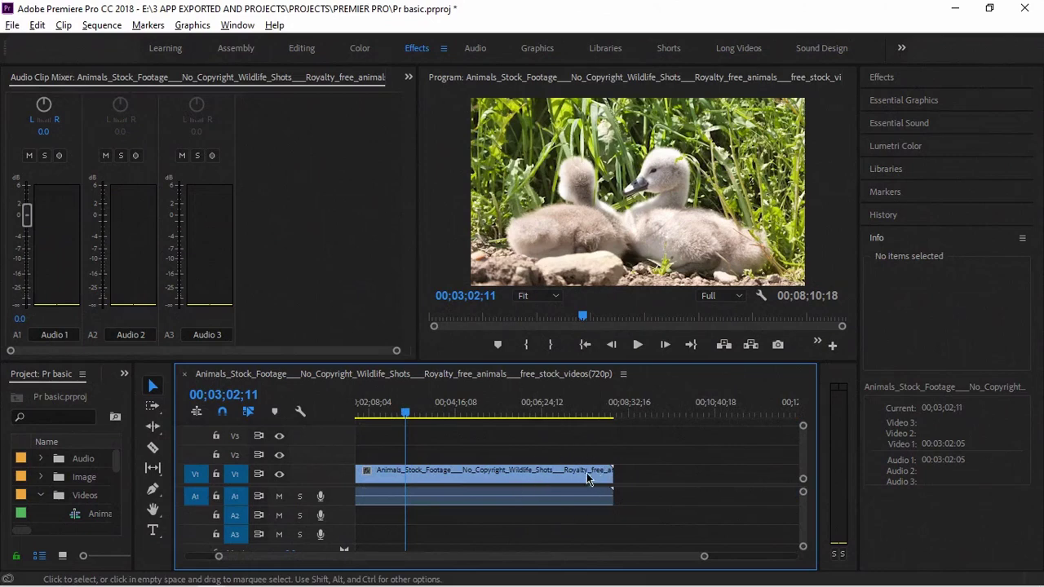
scroll(570, 477, "up", 5)
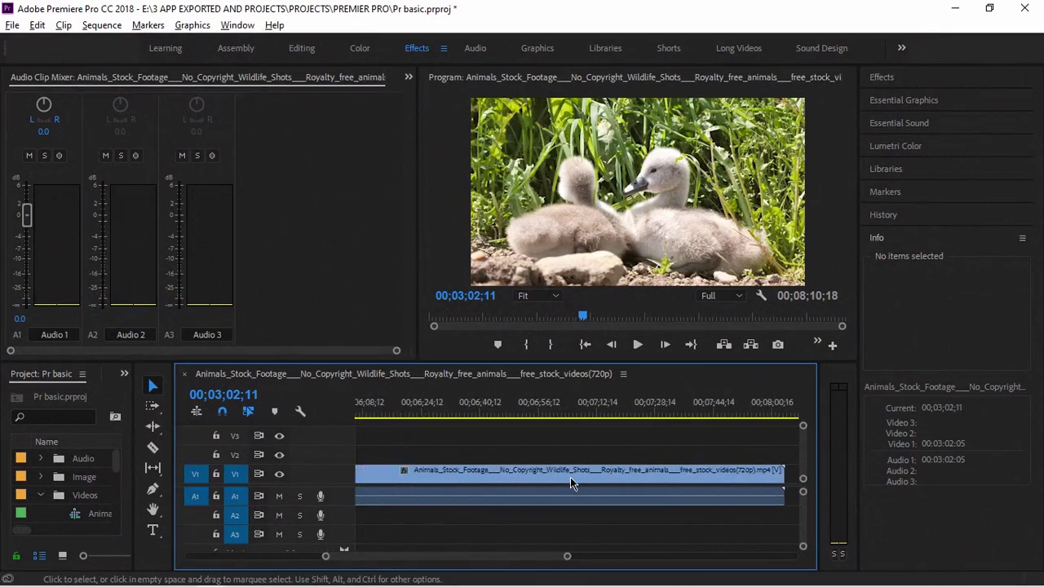
scroll(570, 477, "down", 1)
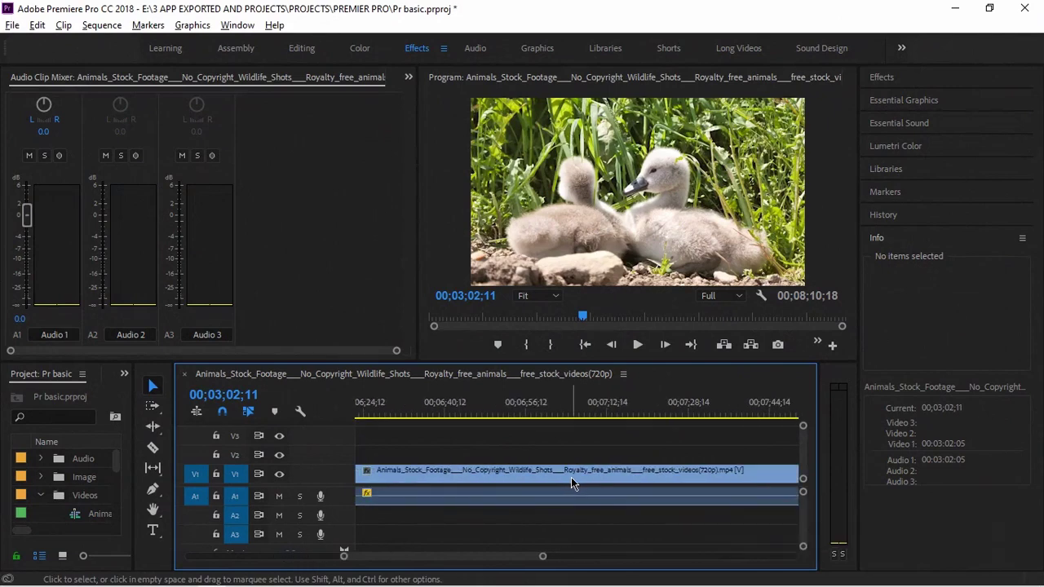
scroll(574, 477, "down", 6)
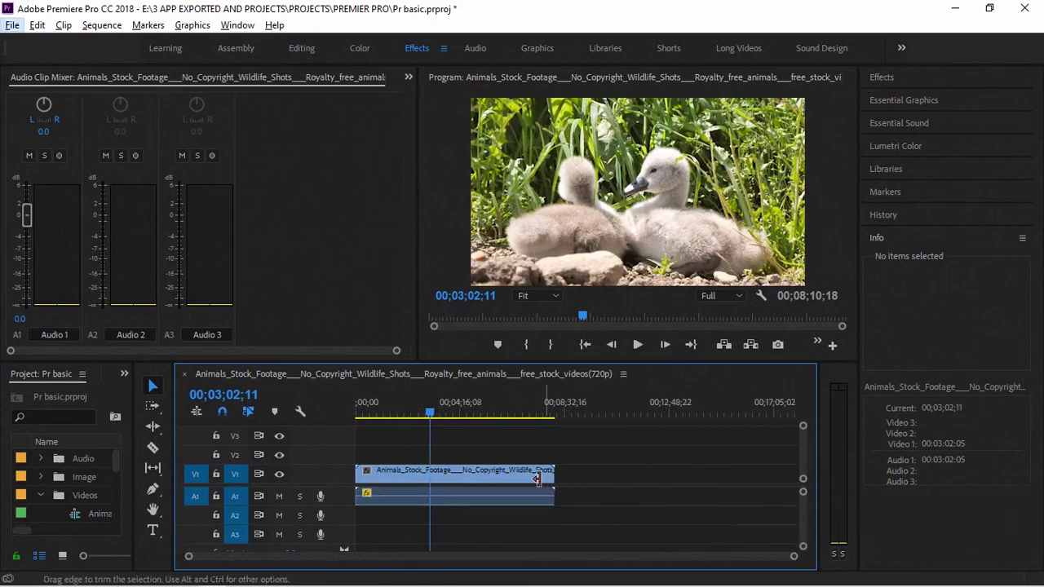
scroll(502, 479, "up", 2)
scroll(495, 479, "up", 4)
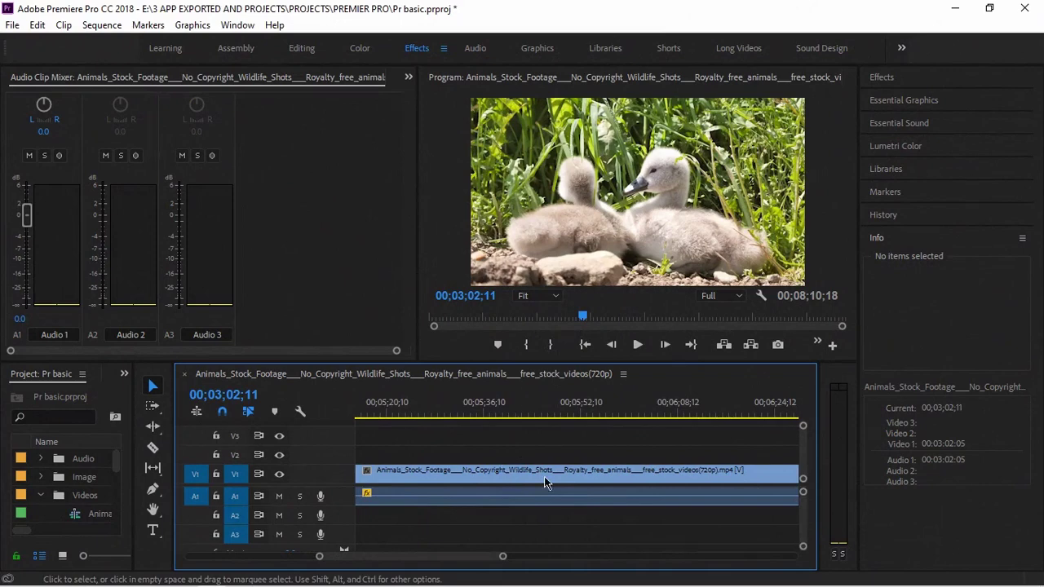
Step: Pan the zoomed-in timeline backward and forward along the clip to view the area around the playhead
scroll(548, 474, "left", 2)
scroll(547, 480, "left", 6)
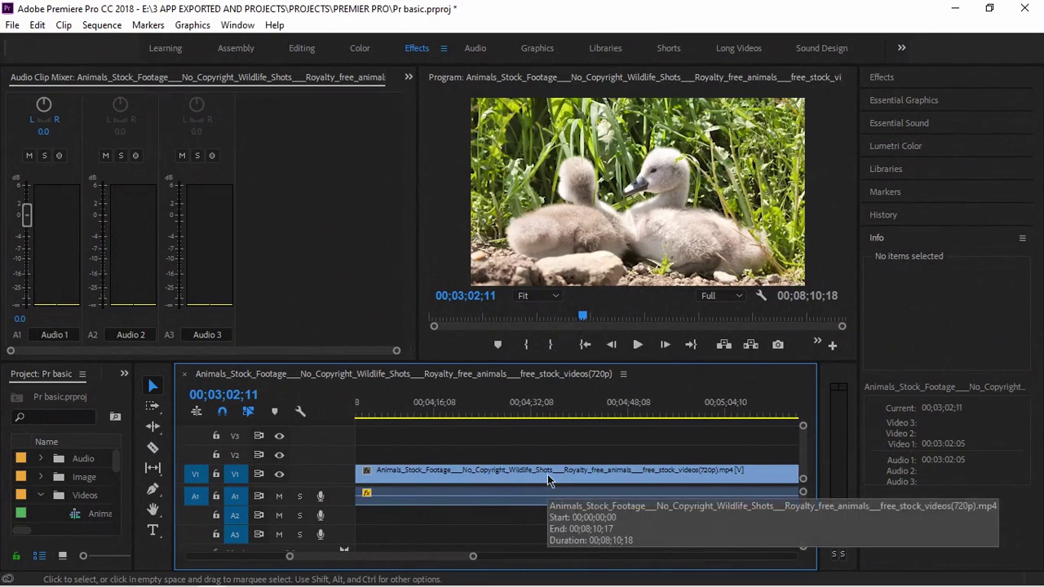
scroll(548, 474, "left", 8)
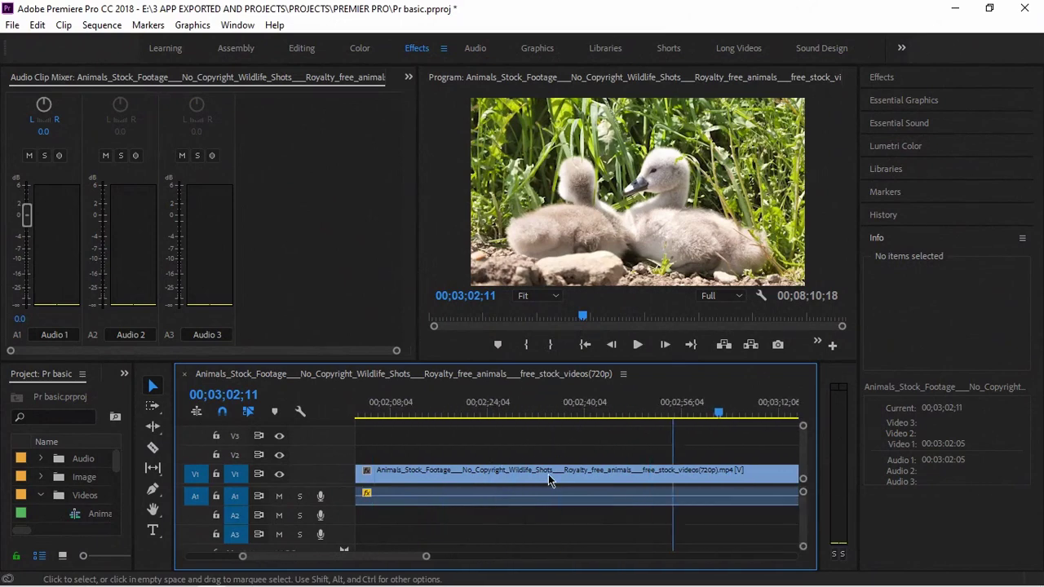
scroll(548, 474, "right", 8)
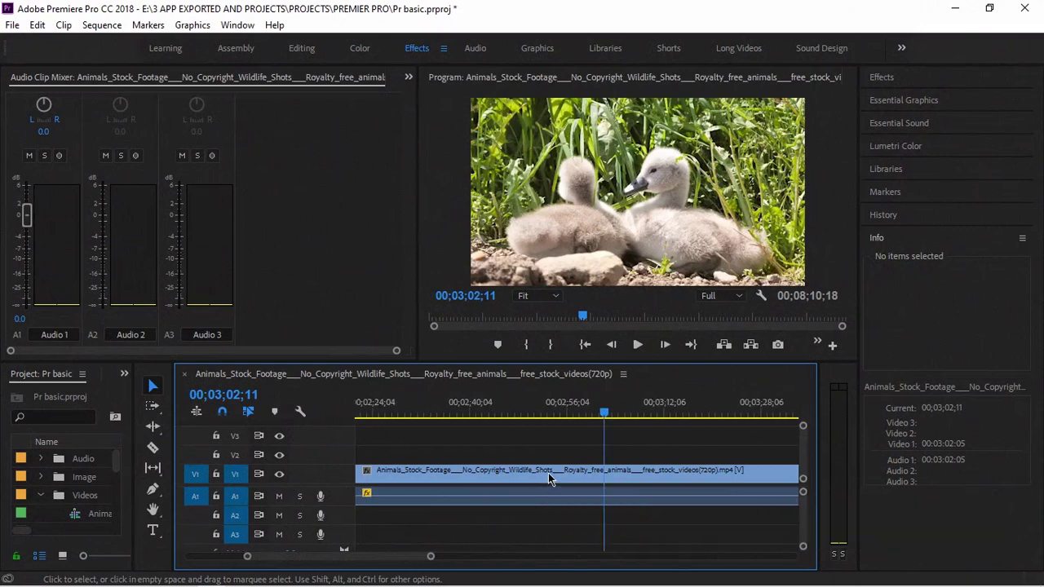
scroll(549, 475, "left", 4)
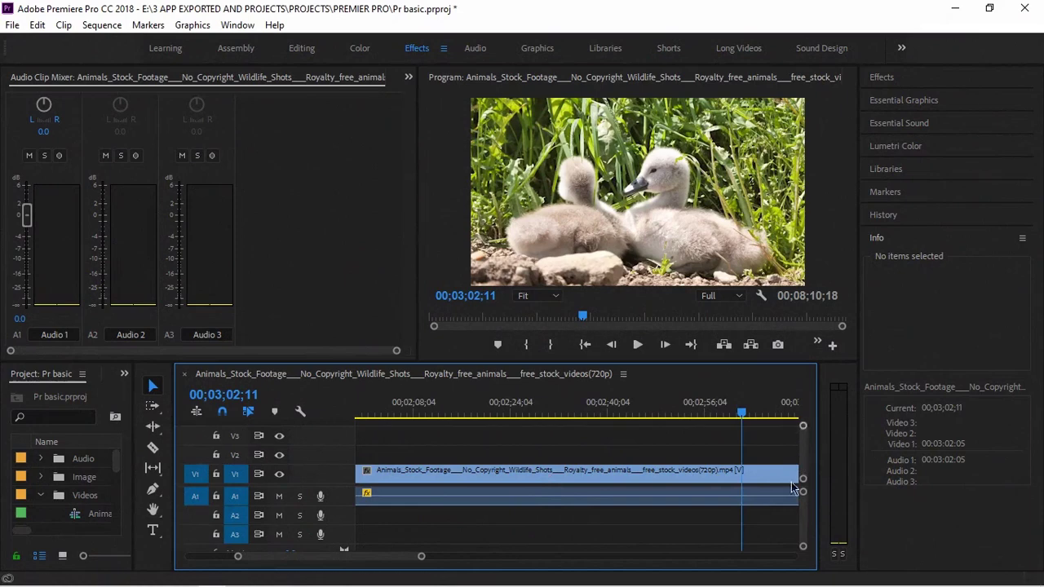
Step: Expand the height of the V1 video track and move the playhead to 00;02;00;24
double_click(331, 480)
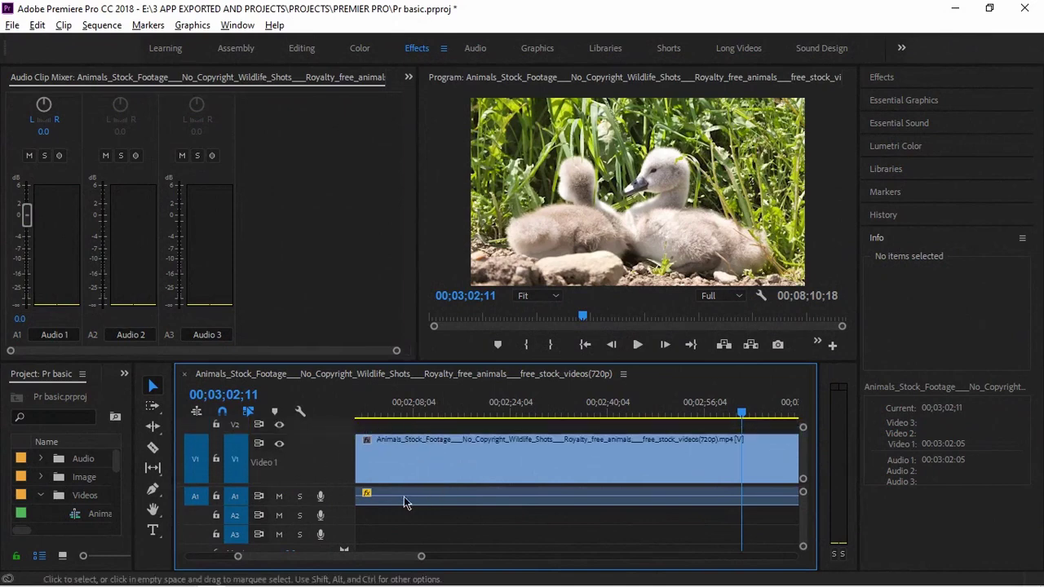
scroll(339, 469, "down", 1)
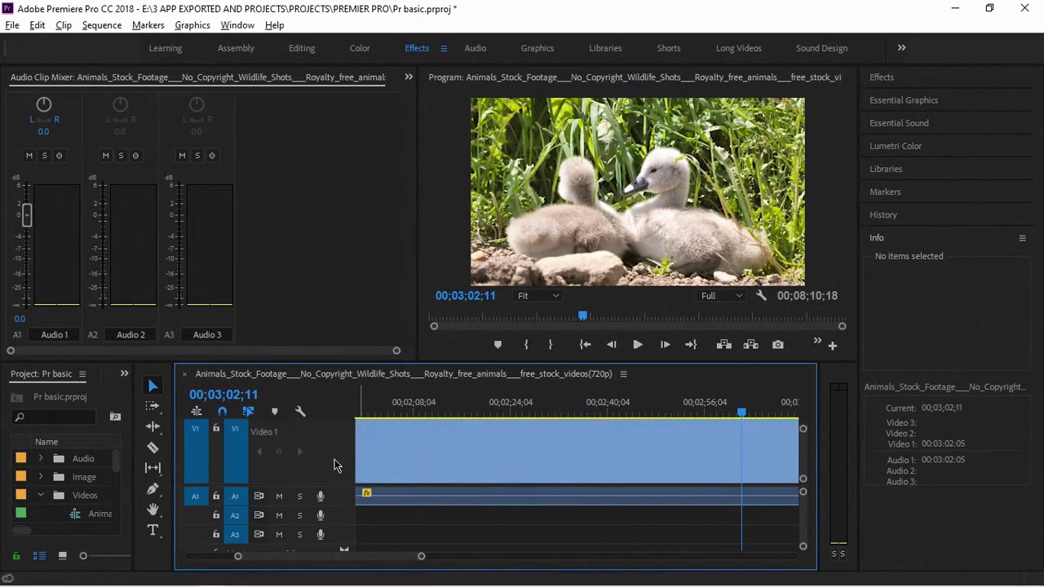
scroll(335, 465, "up", 1)
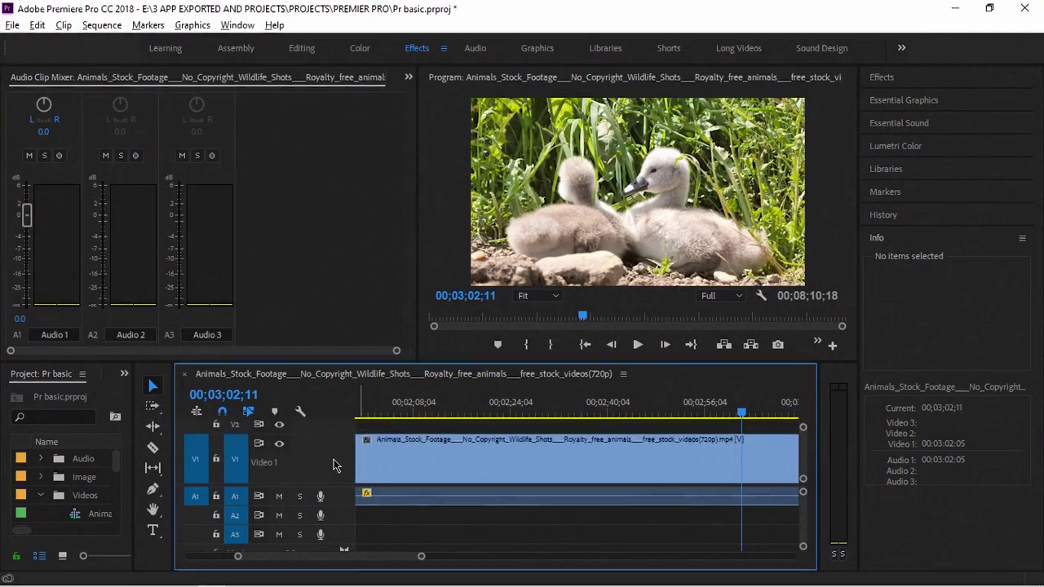
left_click(368, 412)
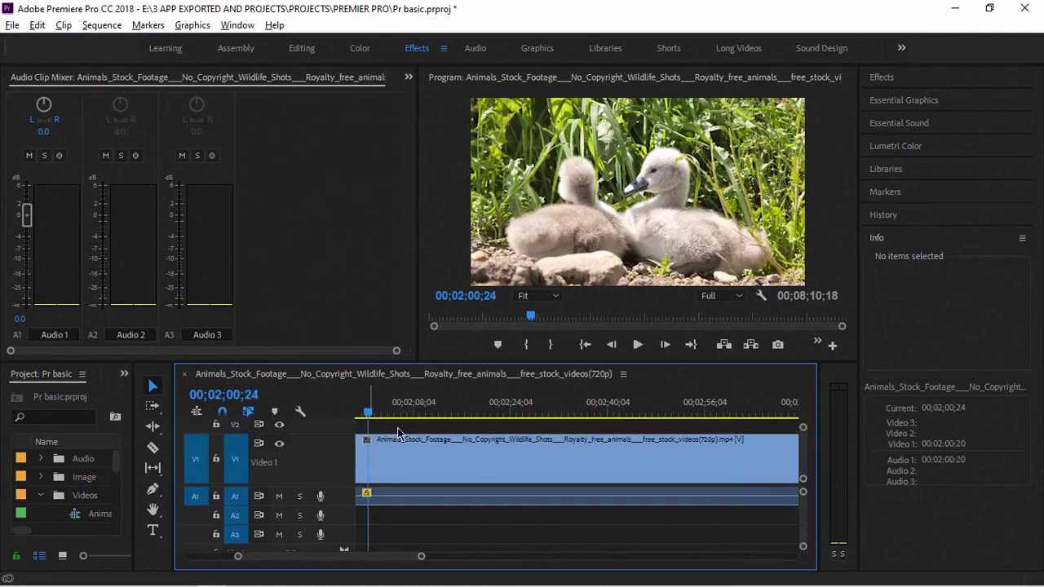
Step: Try a taller A1 track showing its waveform, and settle on moderate heights for the A1, V1 and V2 tracks
scroll(343, 504, "down", 2)
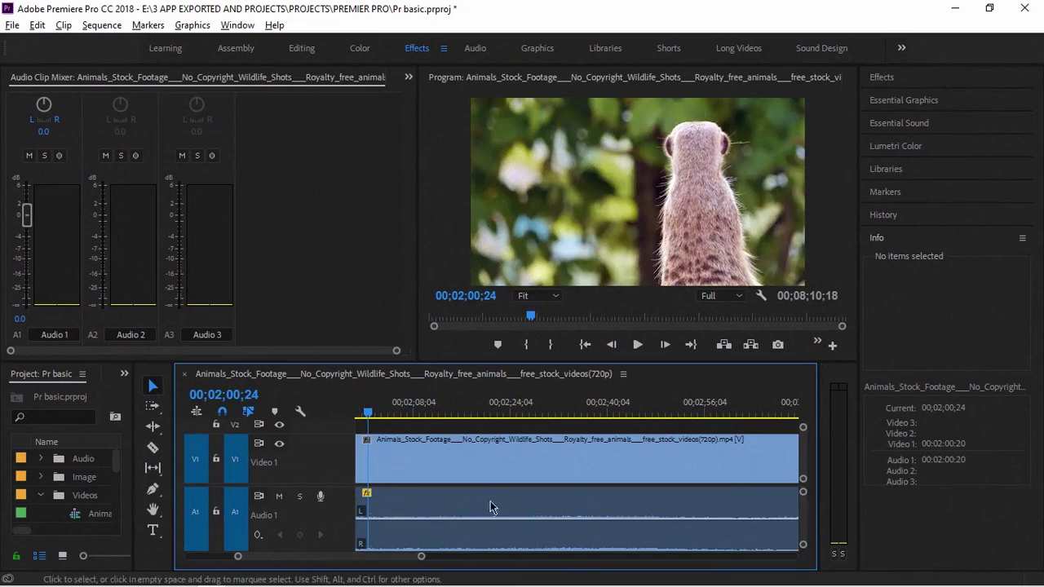
scroll(340, 523, "down", 2)
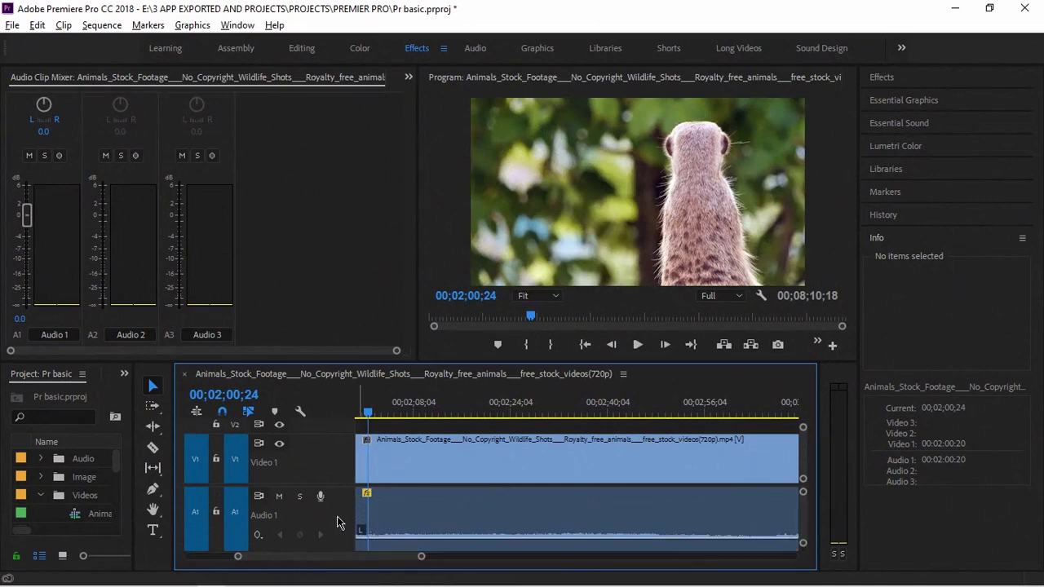
scroll(344, 514, "up", 5)
scroll(339, 499, "down", 2)
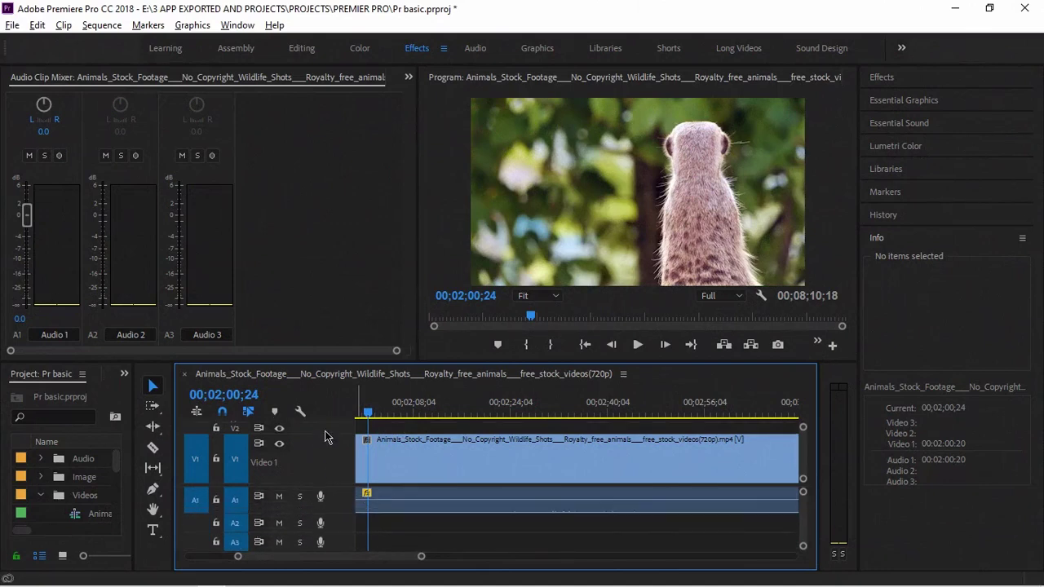
scroll(326, 469, "up", 3)
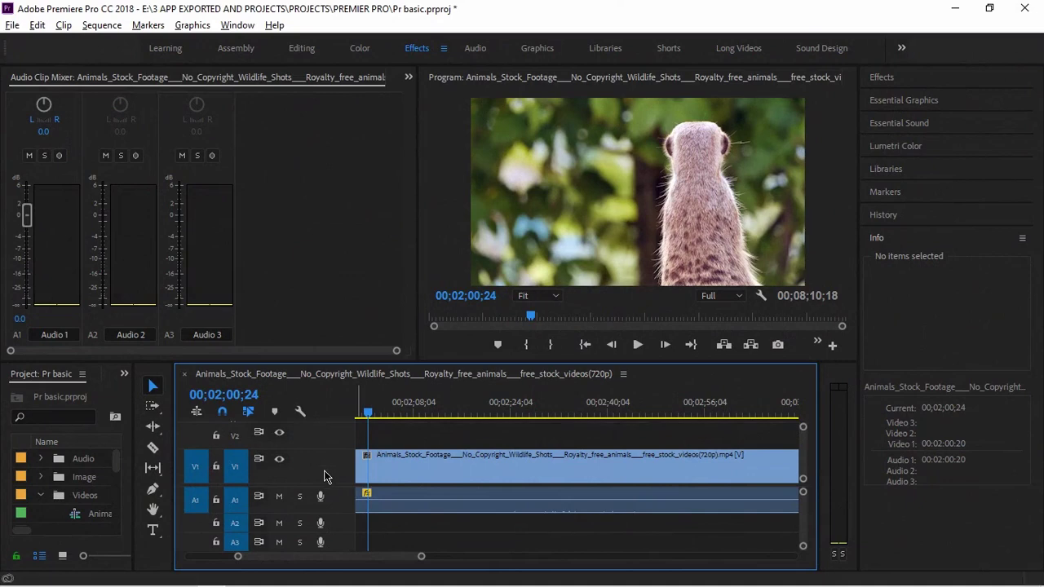
Step: Move the playhead to 00;01;46;19 and zoom the timeline out to show the whole clip
key("alt")
left_click_drag(368, 416, 358, 419)
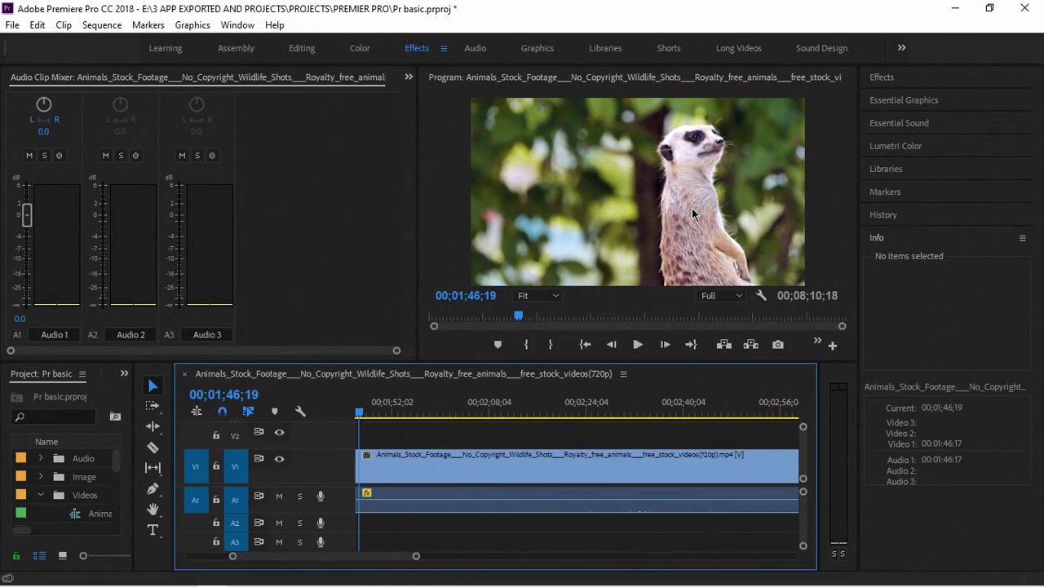
scroll(613, 486, "down", 5)
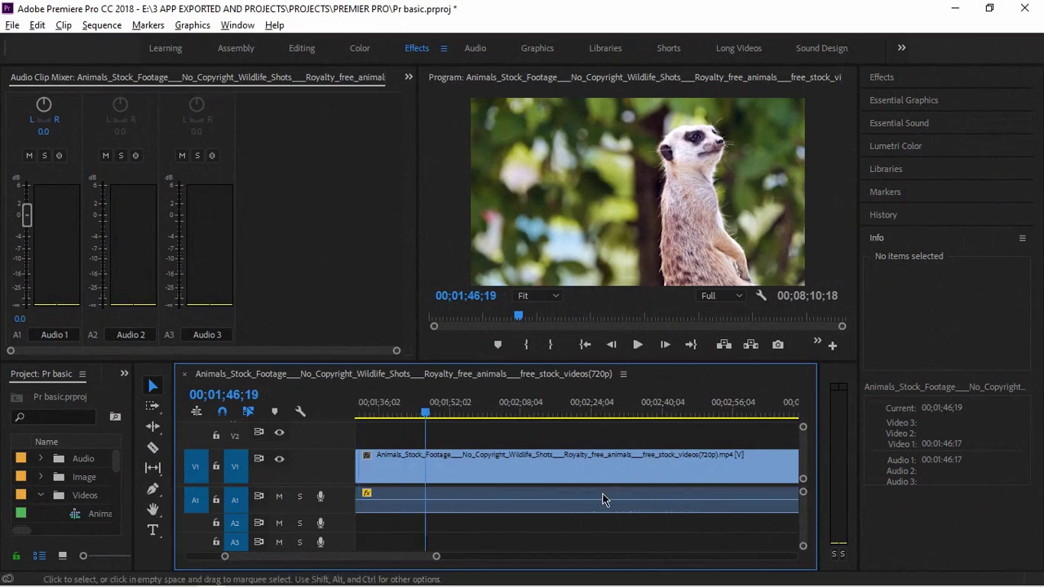
scroll(574, 492, "down", 1)
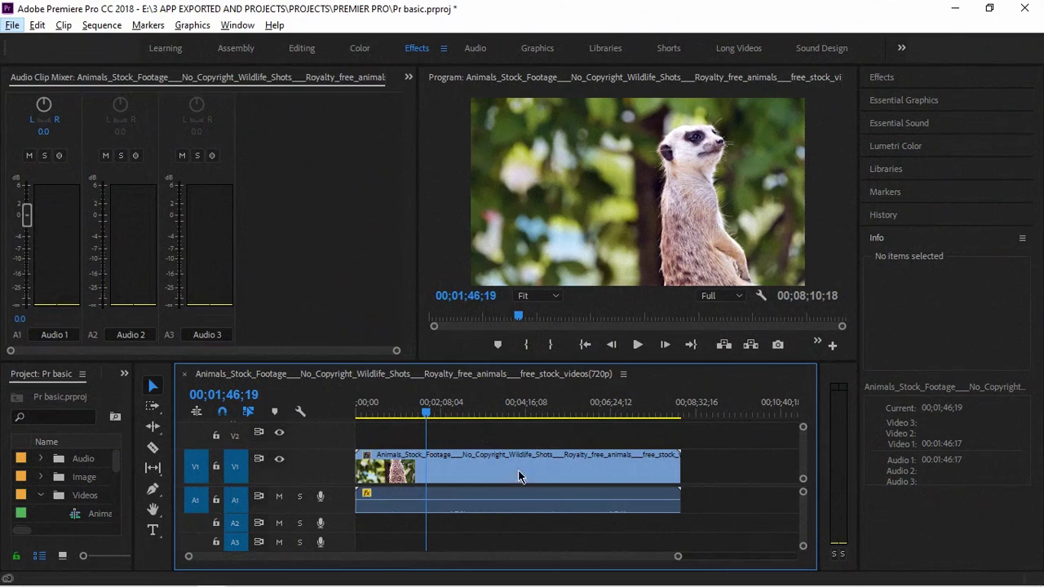
Step: Select the clip on V1 and display its Metadata to examine the media type, frame rate and duration properties
left_click(484, 480)
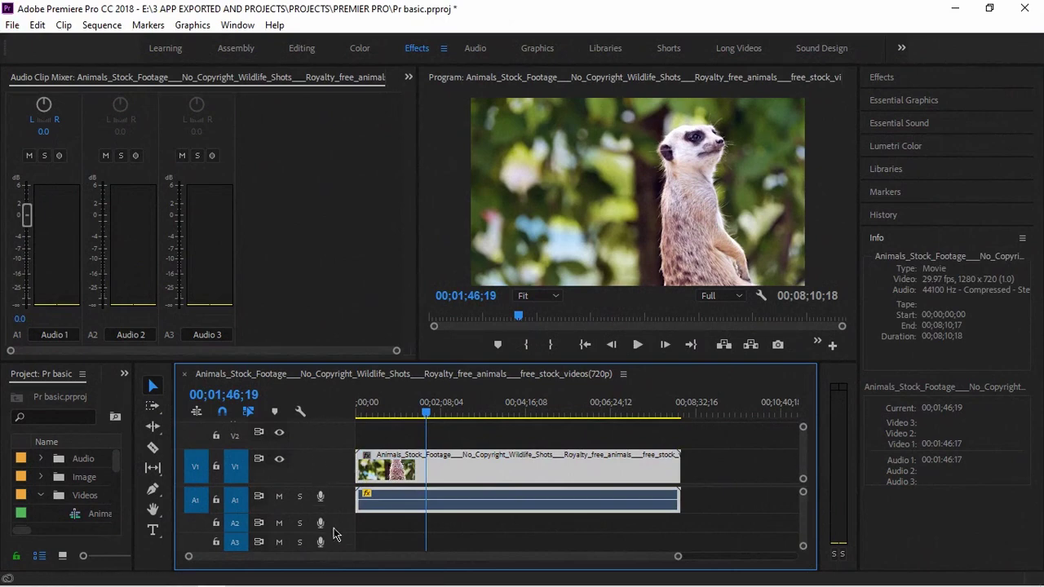
left_click(470, 438)
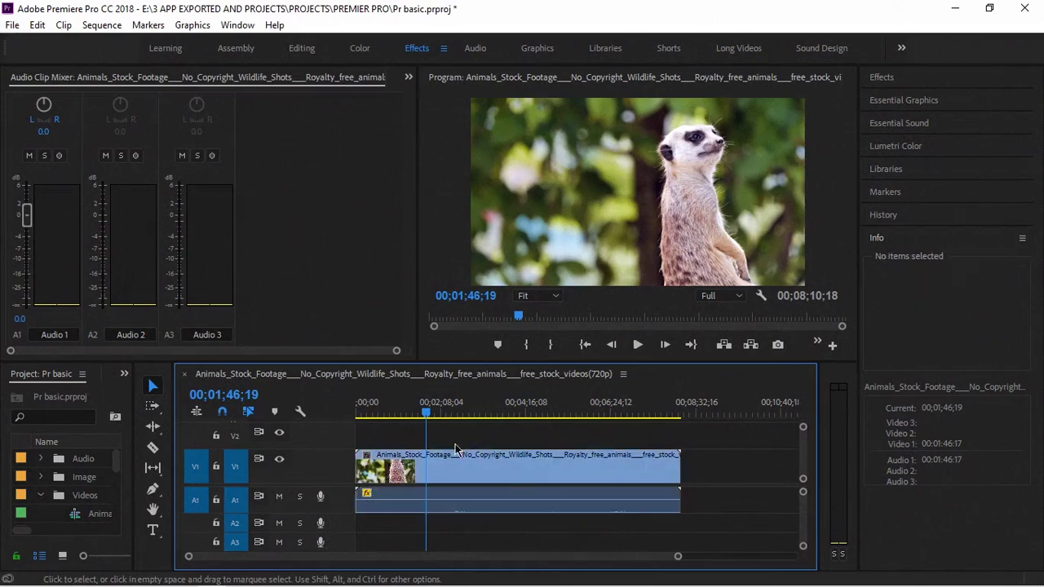
left_click(446, 465)
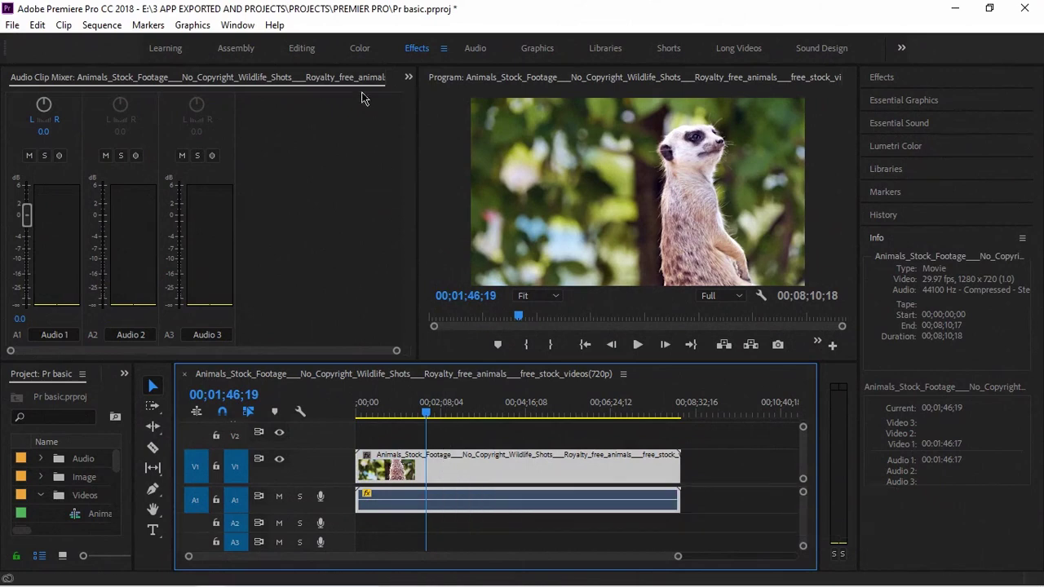
left_click(237, 25)
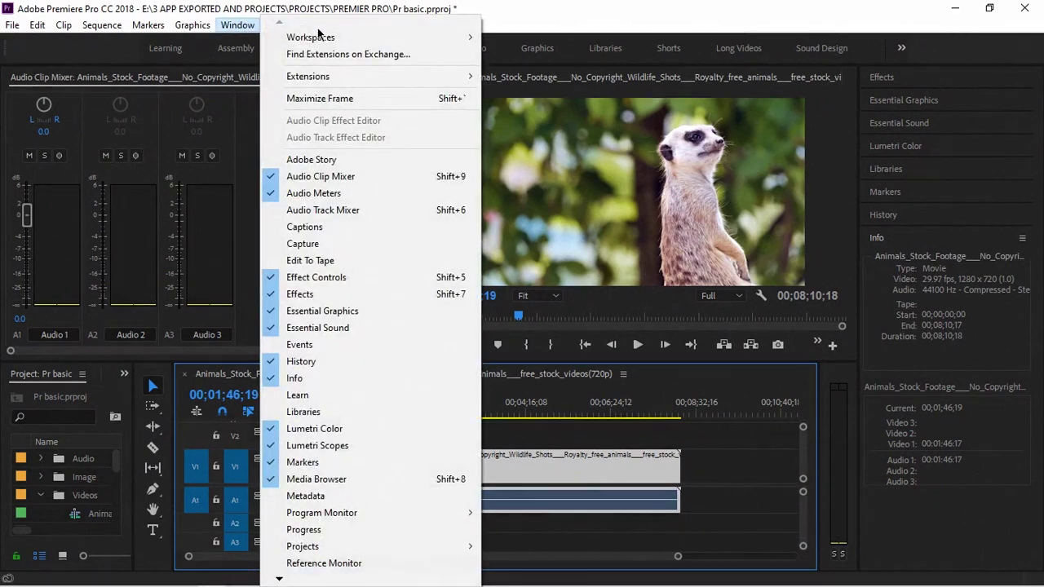
left_click(306, 496)
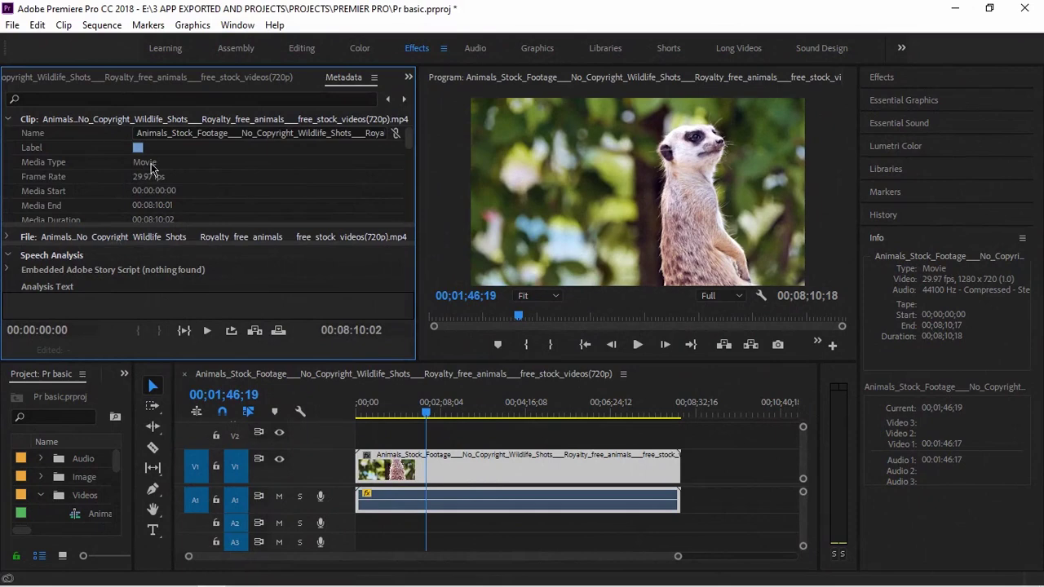
scroll(162, 184, "down", 3)
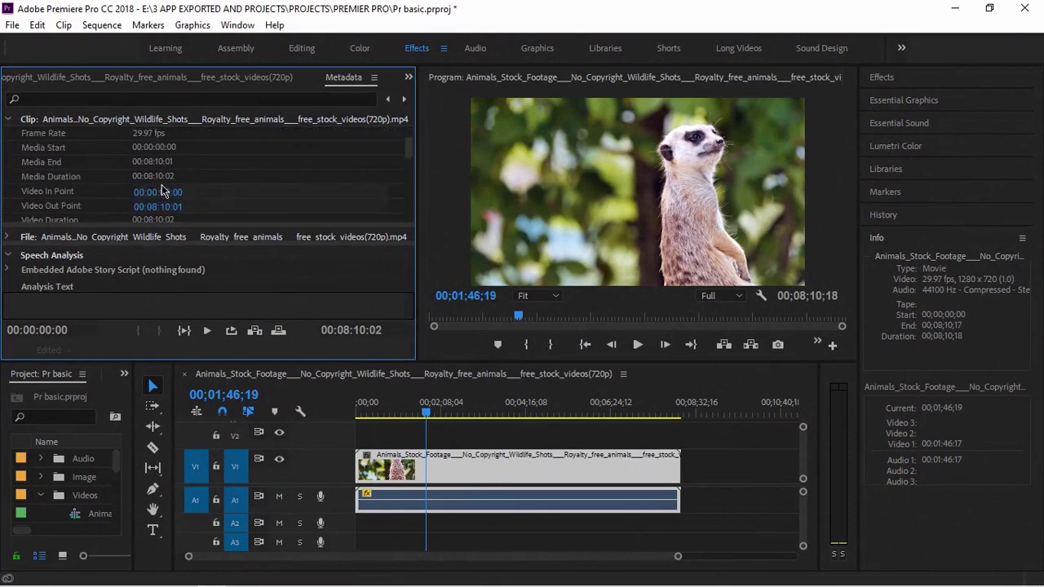
scroll(161, 184, "up", 3)
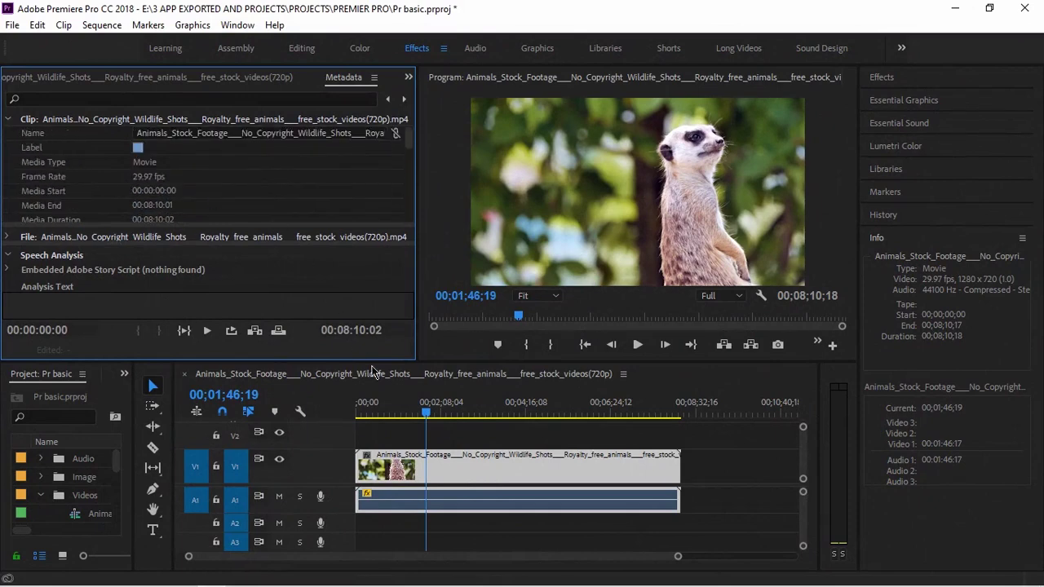
Step: Add the video whose name starts with "No_C" from the Videos bin to V1, directly after the animal clip
left_click(480, 484)
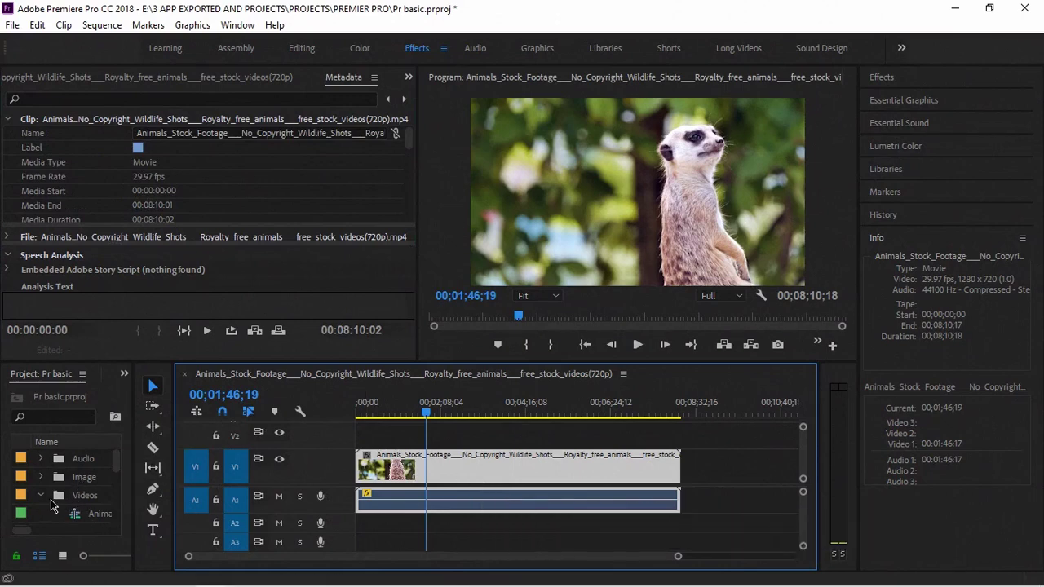
scroll(65, 503, "down", 2)
left_click_drag(91, 519, 693, 479)
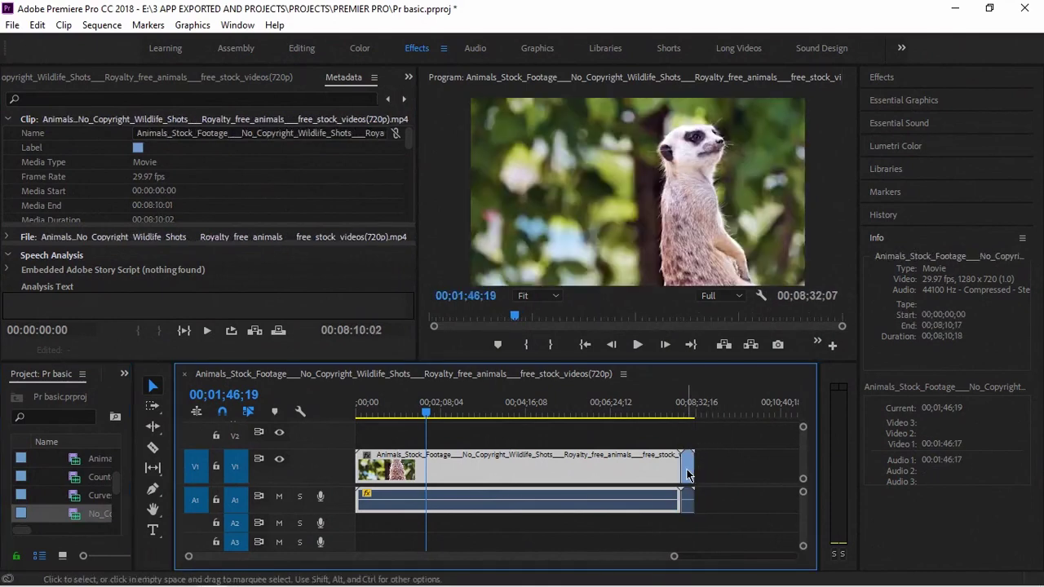
Step: Compare the Metadata properties of the short clip and the long animal clip on V1, and close the Metadata panel
left_click(687, 475)
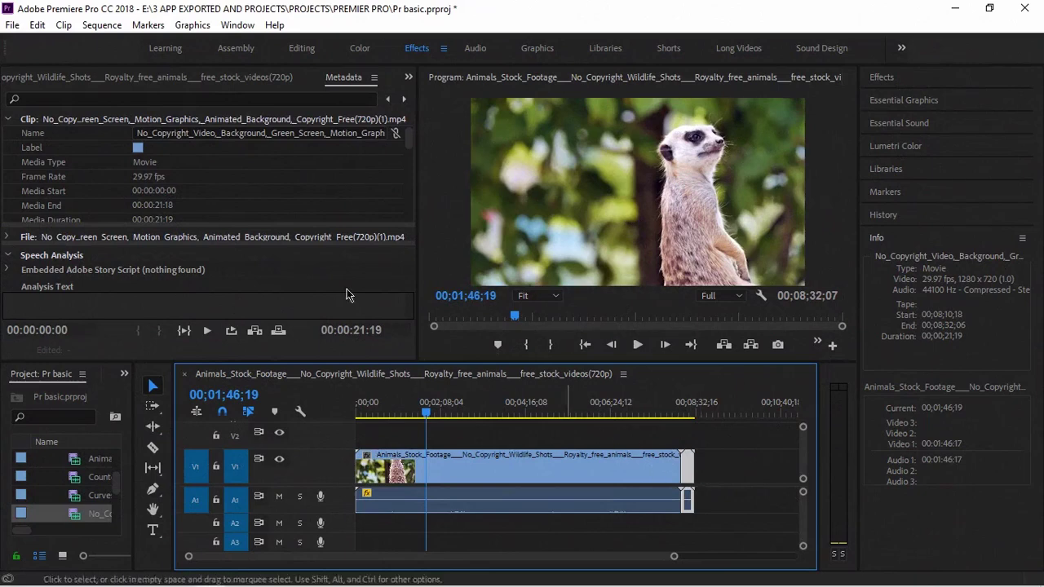
left_click(497, 453)
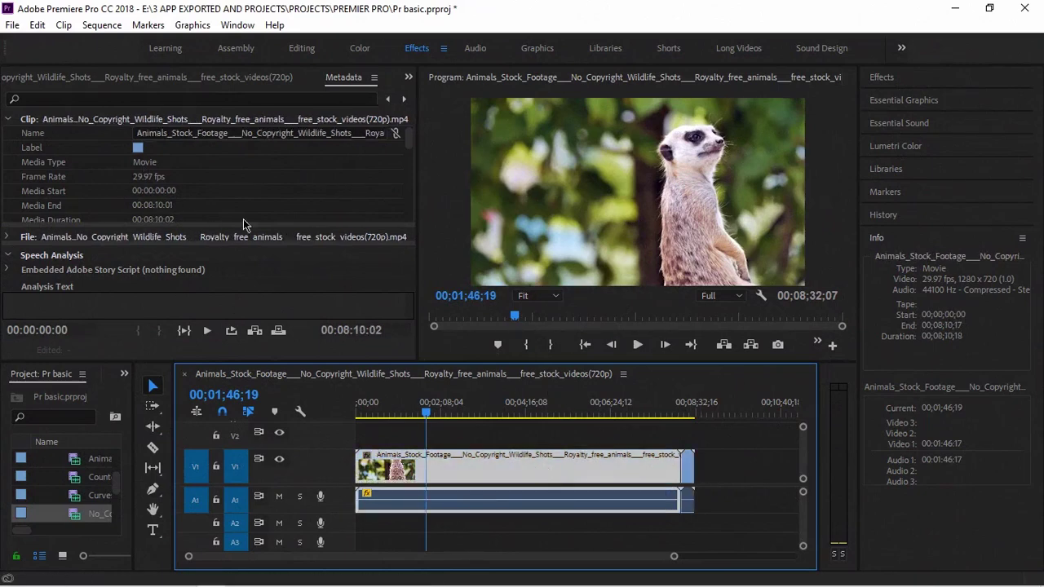
left_click(688, 471)
left_click(628, 472)
scroll(226, 177, "down", 5)
scroll(228, 175, "up", 5)
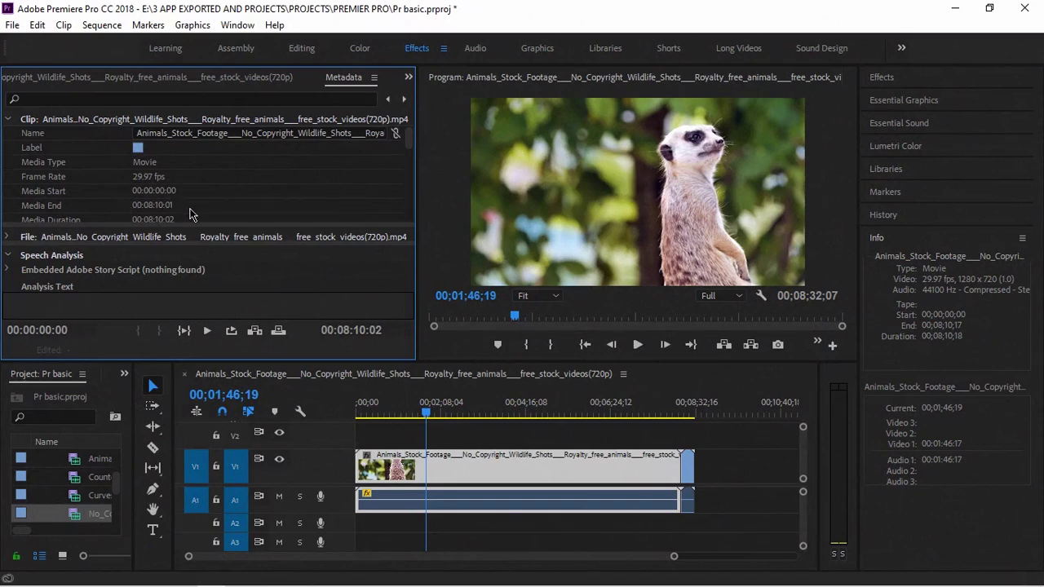
scroll(177, 214, "down", 1)
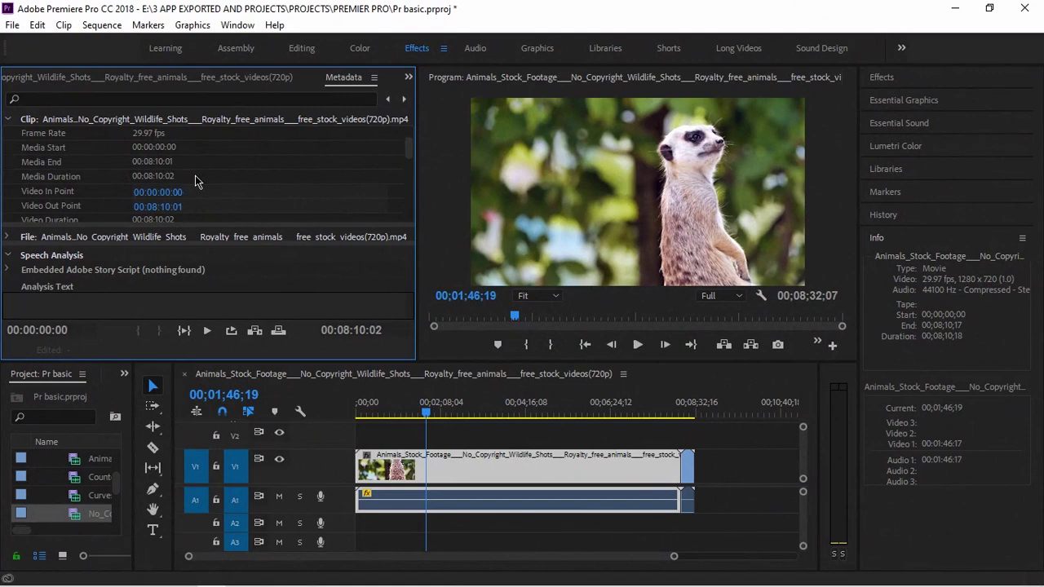
left_click(374, 78)
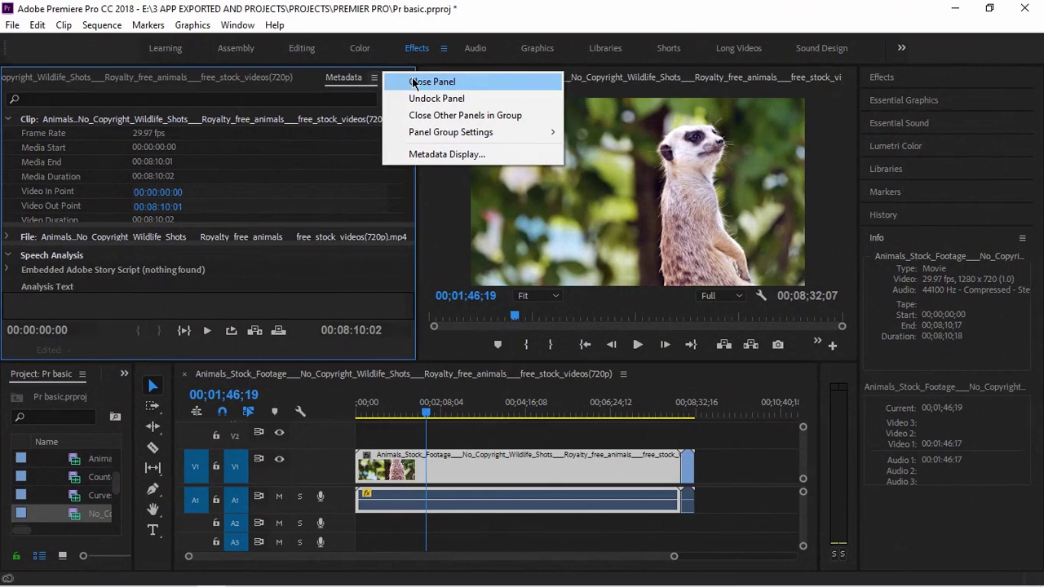
left_click(414, 82)
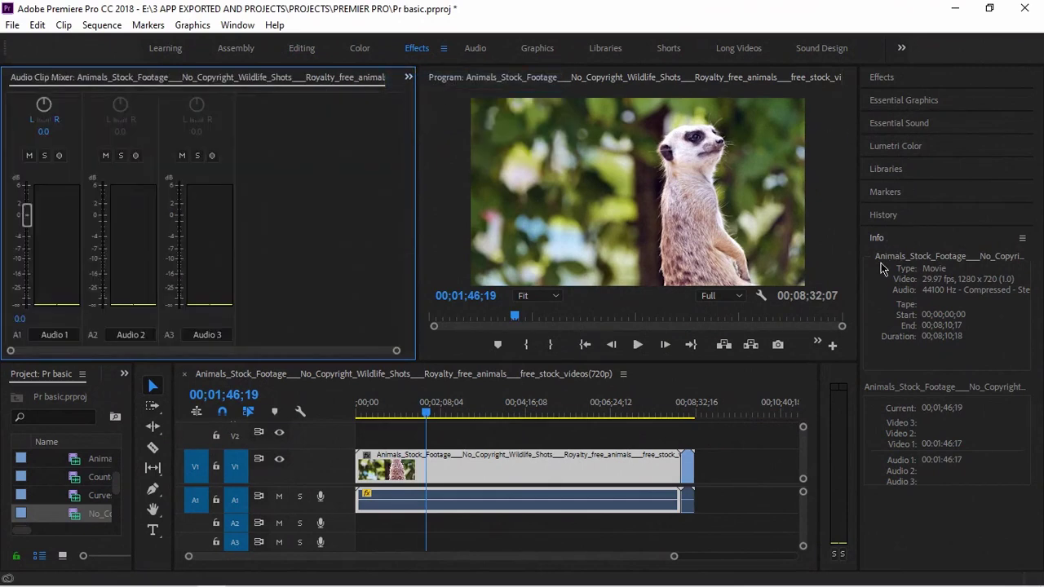
Step: Compare the start, end and duration details of both V1 clips, and delete the short second clip
left_click(689, 487)
left_click(636, 475)
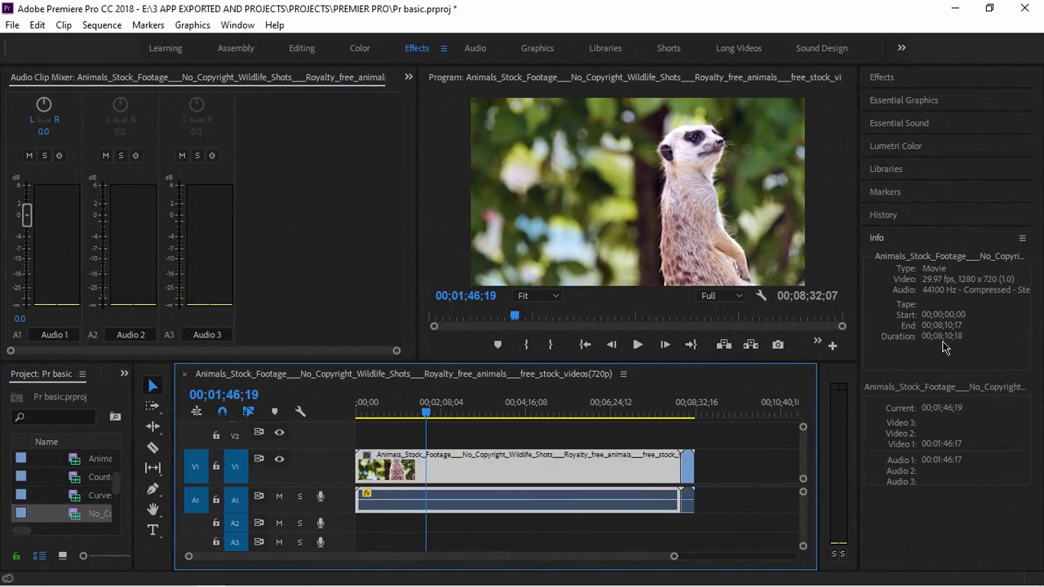
left_click(689, 487)
left_click(654, 475)
left_click(686, 478)
key("Delete")
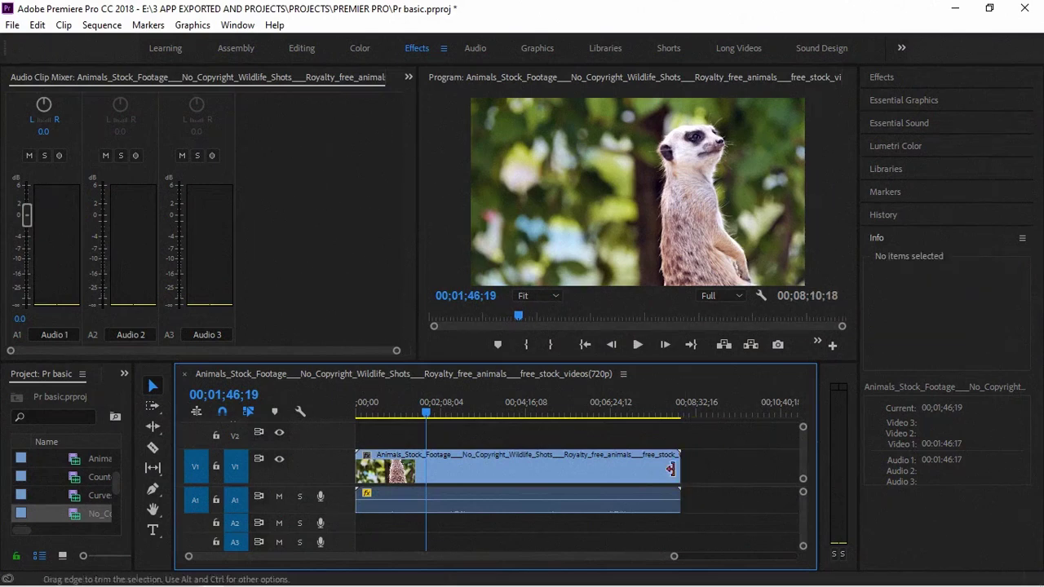
Step: Scrub the playhead back and forth through the animal clip to preview different shots, ending at 00;02;04;11
left_click_drag(435, 414, 421, 420)
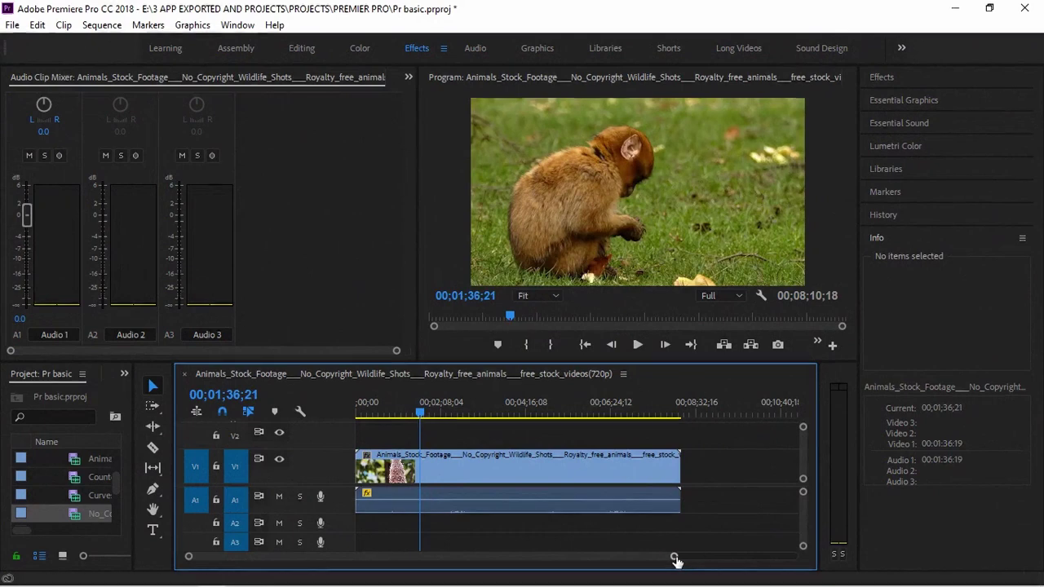
left_click_drag(420, 413, 451, 418)
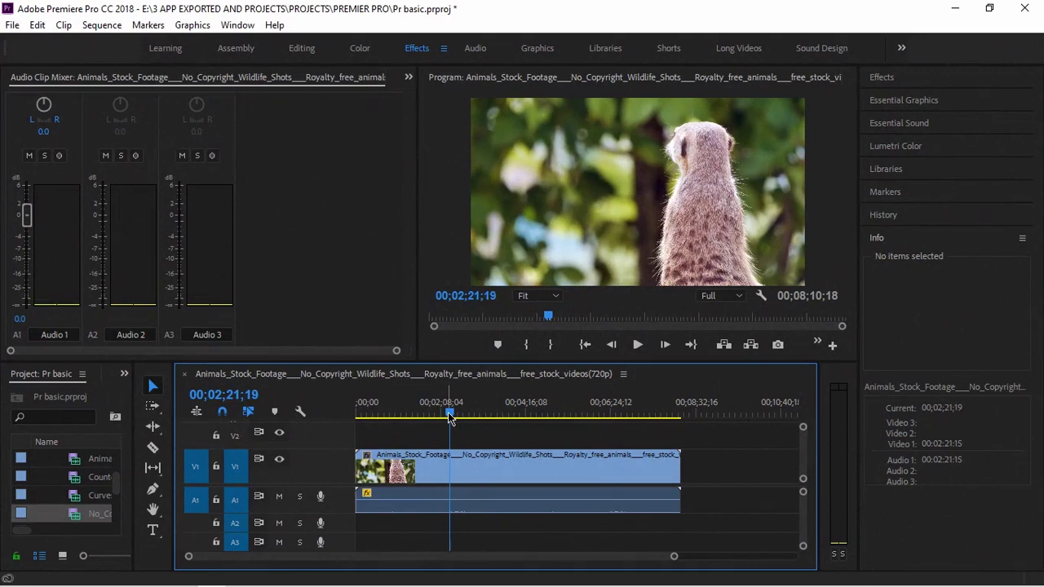
left_click_drag(451, 419, 495, 419)
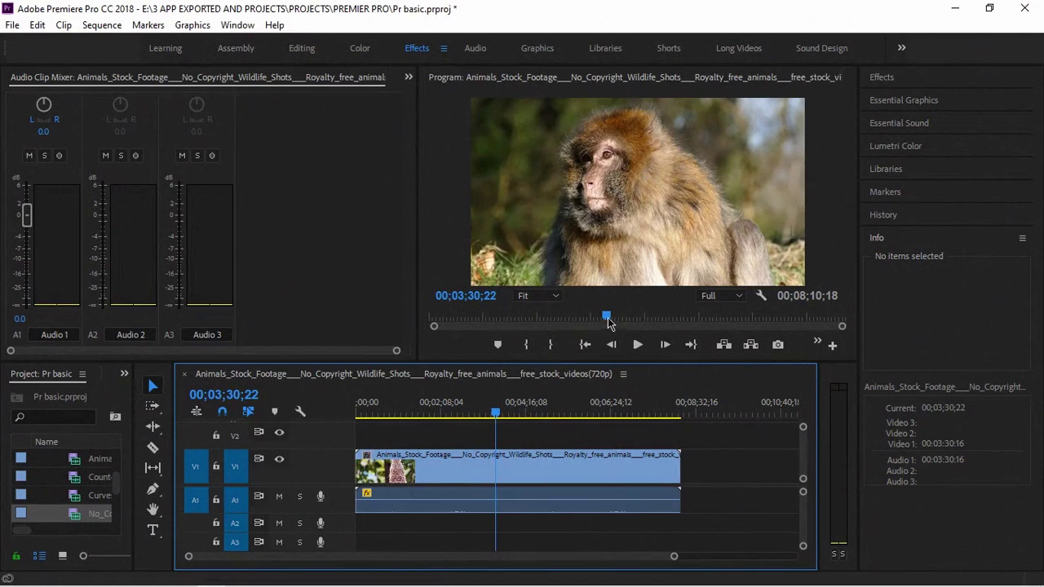
left_click_drag(608, 322, 628, 320)
left_click(504, 420)
left_click_drag(504, 419, 433, 416)
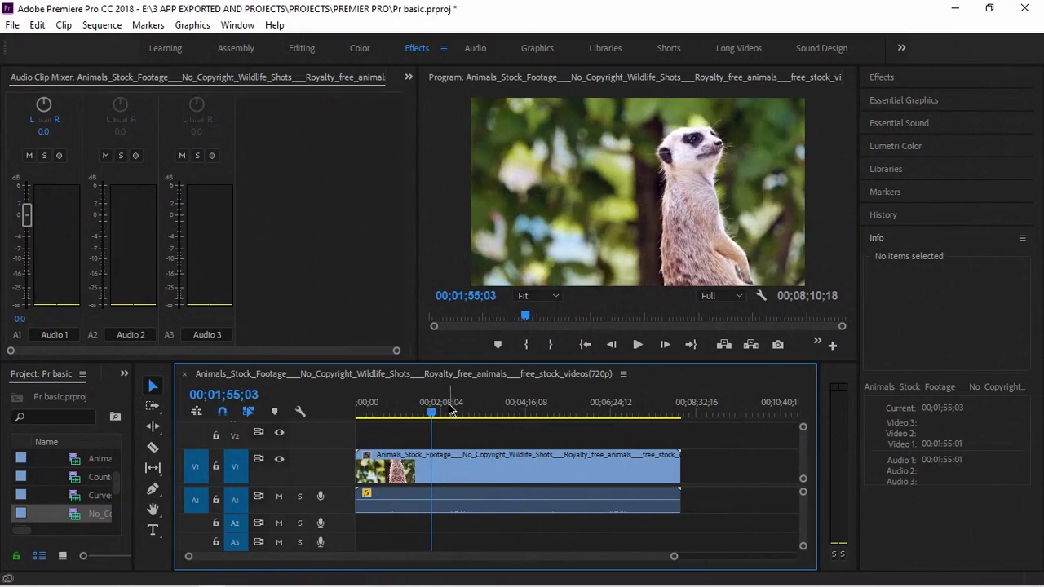
left_click_drag(433, 416, 439, 416)
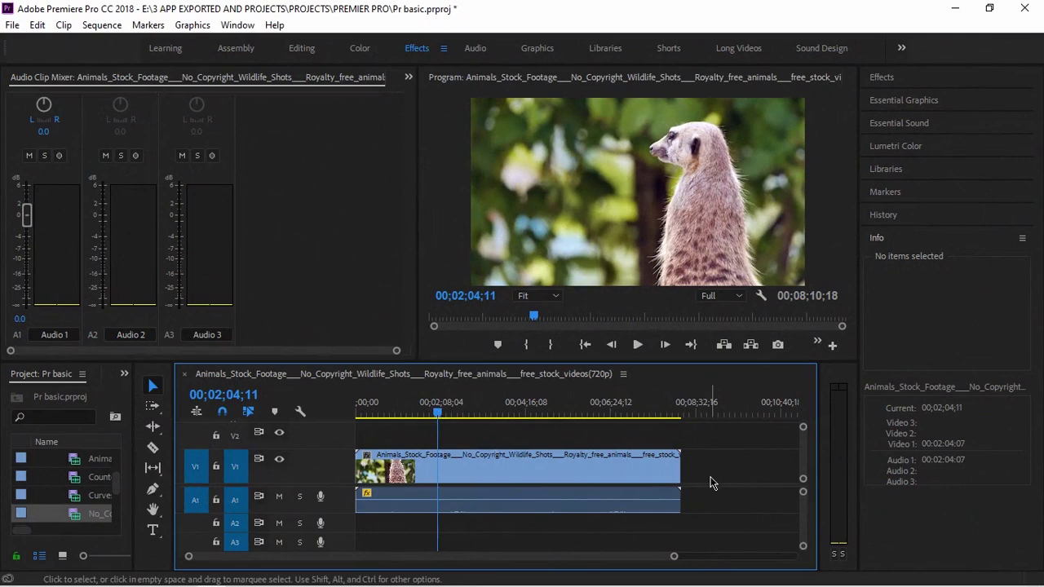
Step: Play and pause the sequence repeatedly from 00;02;04;11, stopping at 00;02;25;08
key("space")
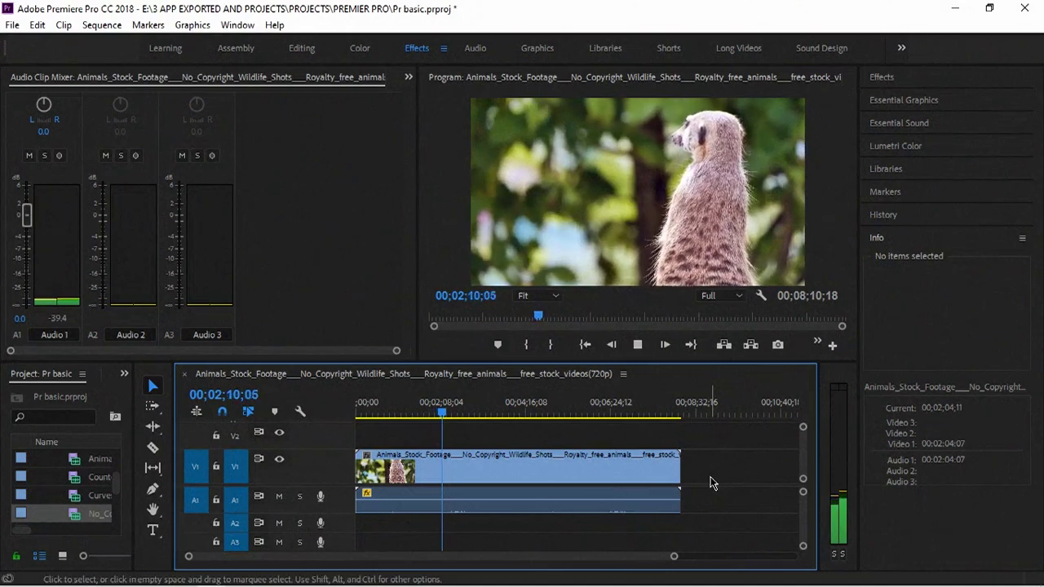
key("space")
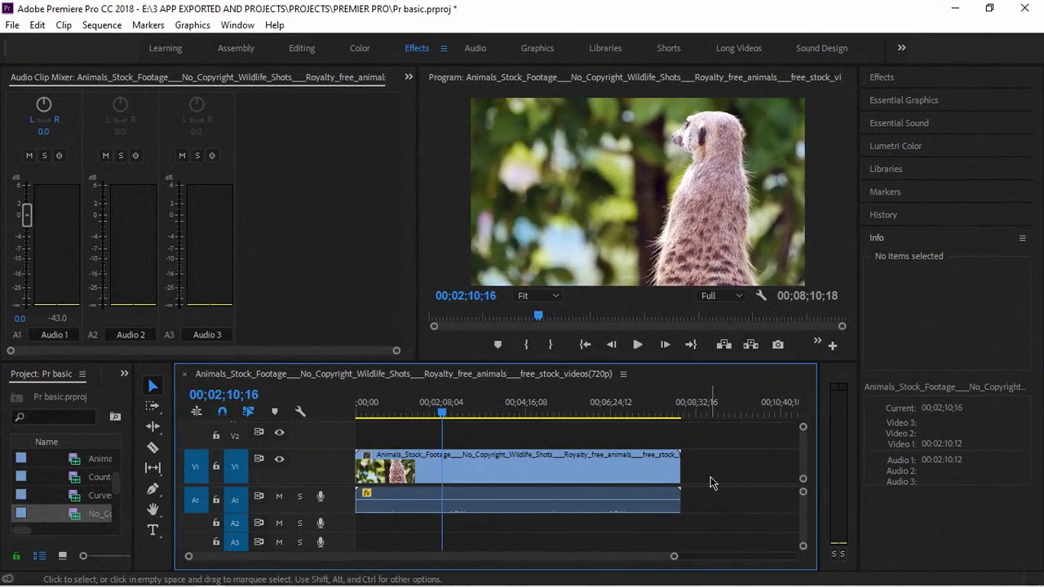
key("space")
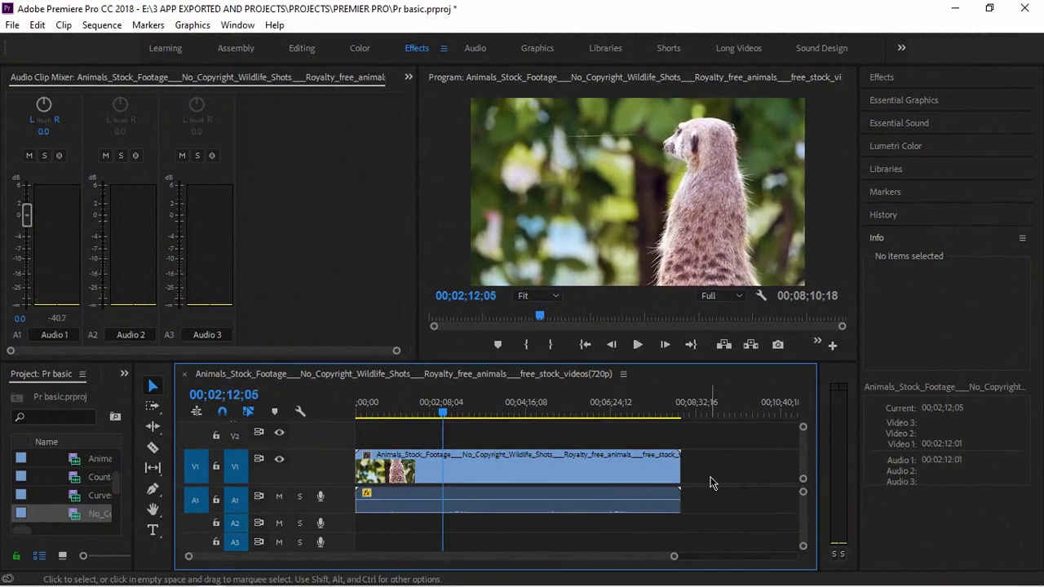
key("space")
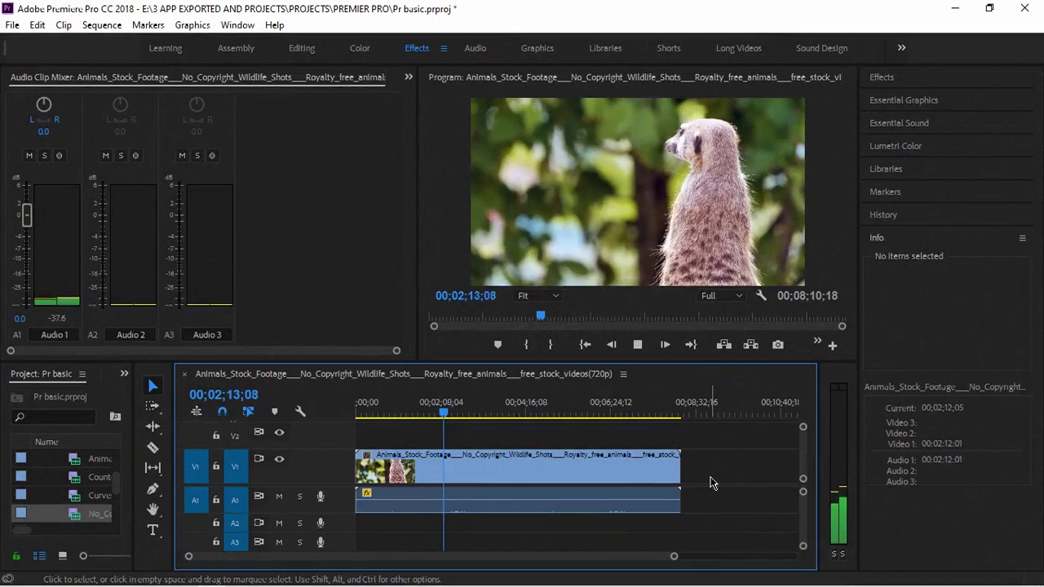
key("space")
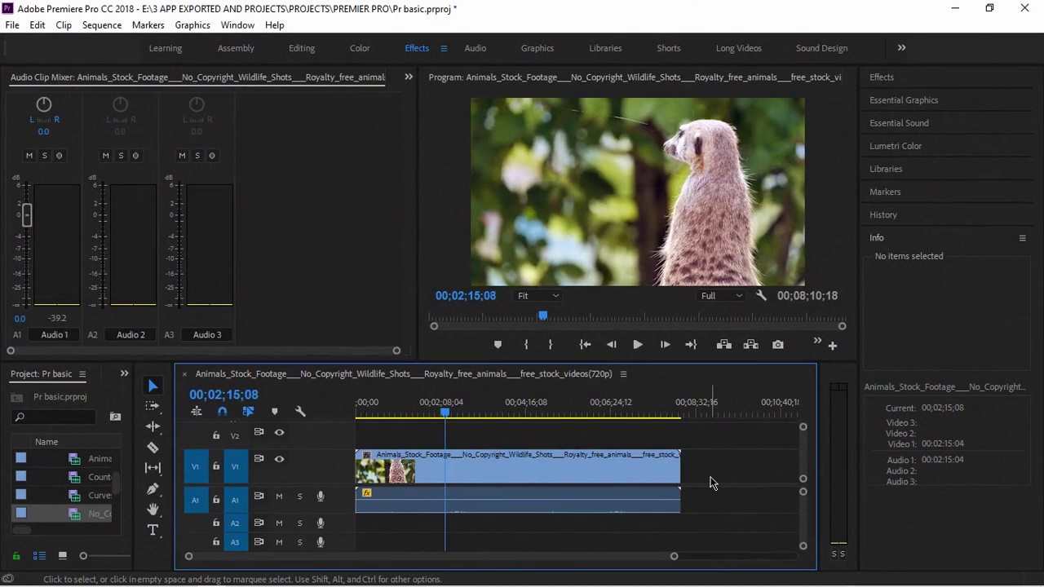
key("space")
key("space")
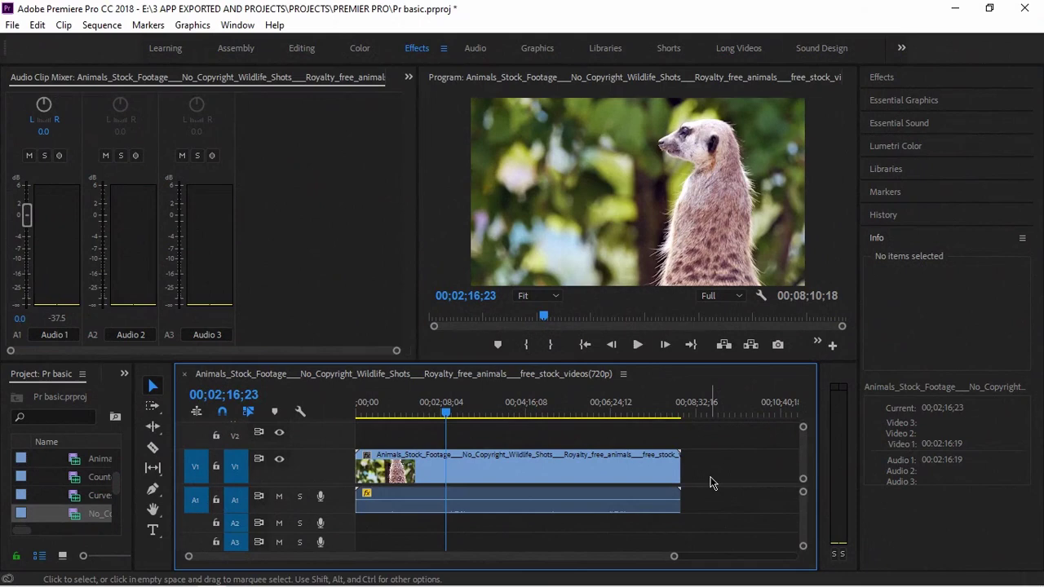
key("space")
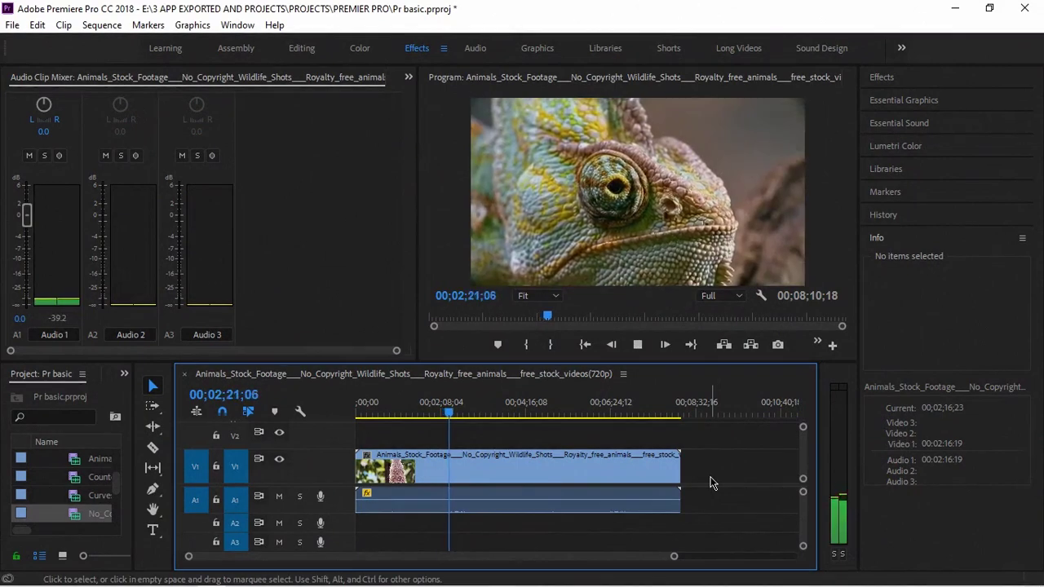
key("space")
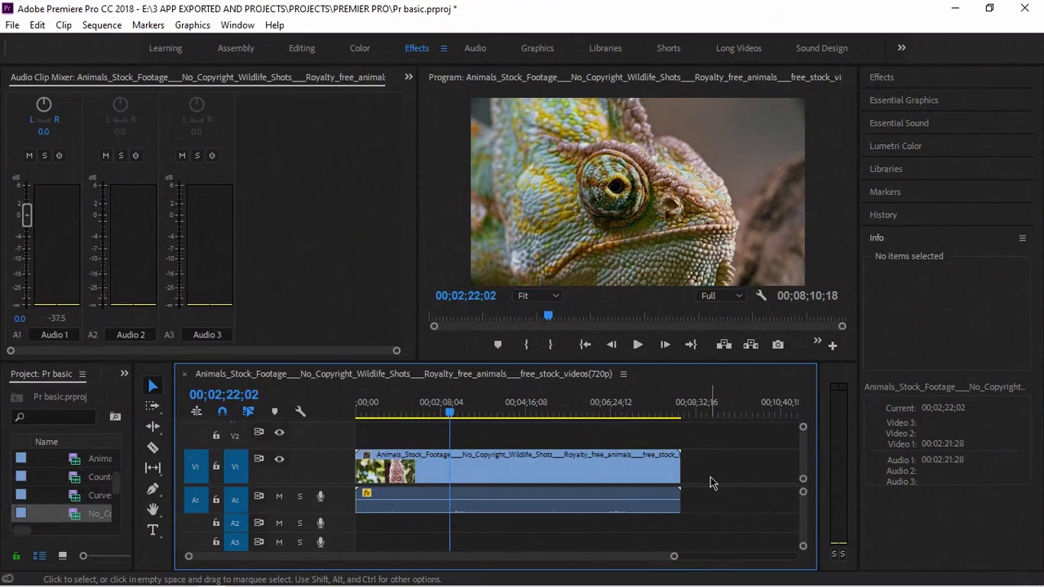
key("space")
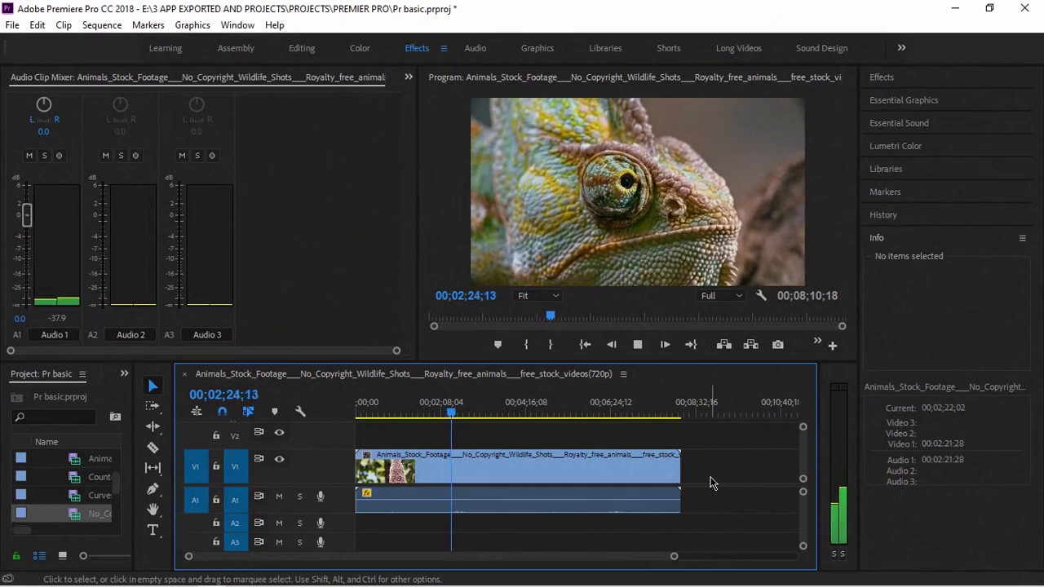
key("space")
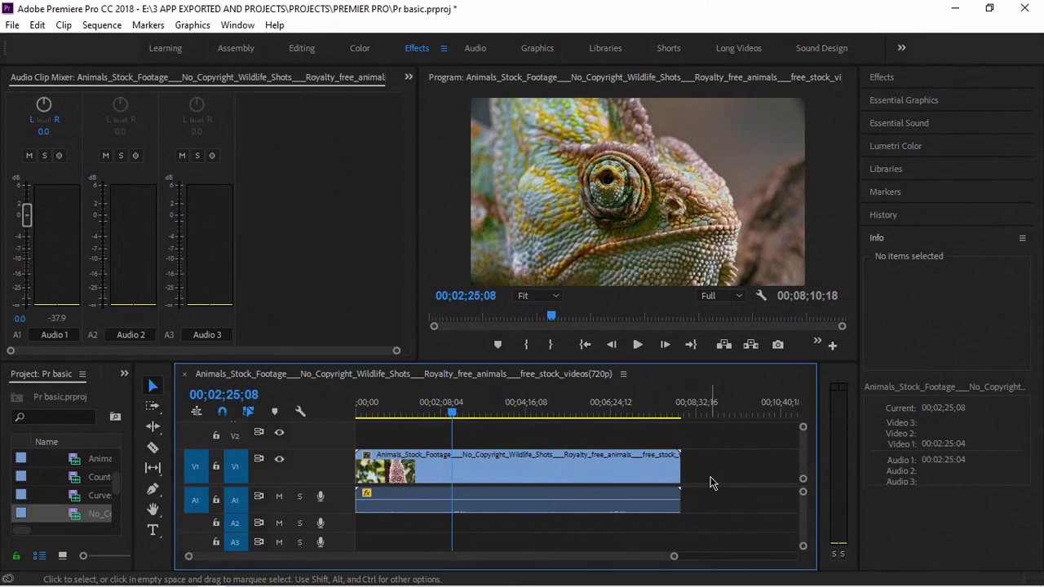
Step: Shuttle playback in reverse with a pause along the way, stopping at 00;02;15;16
key("ctrl+s")
key("j")
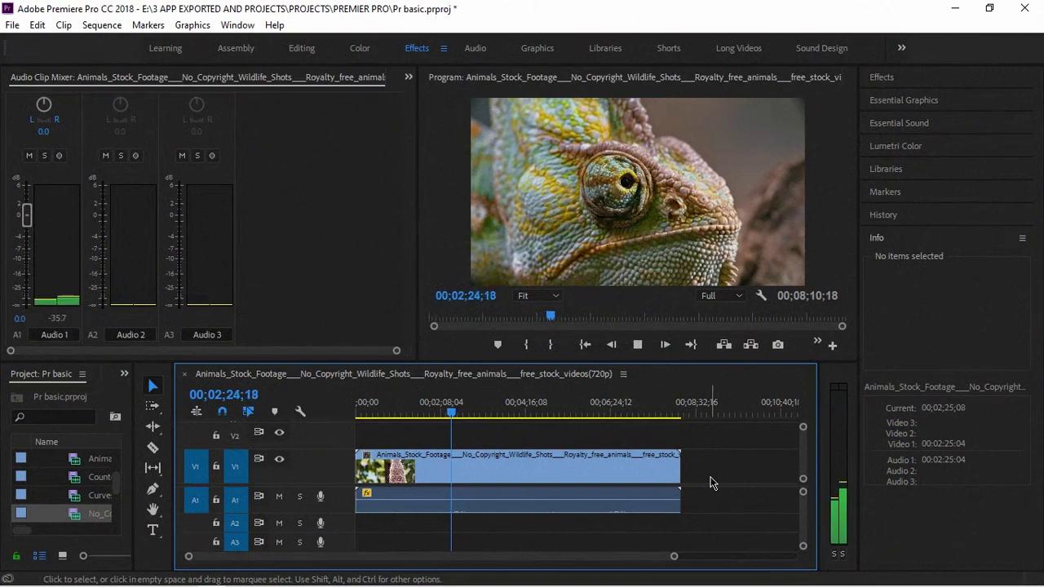
key("k")
key("l")
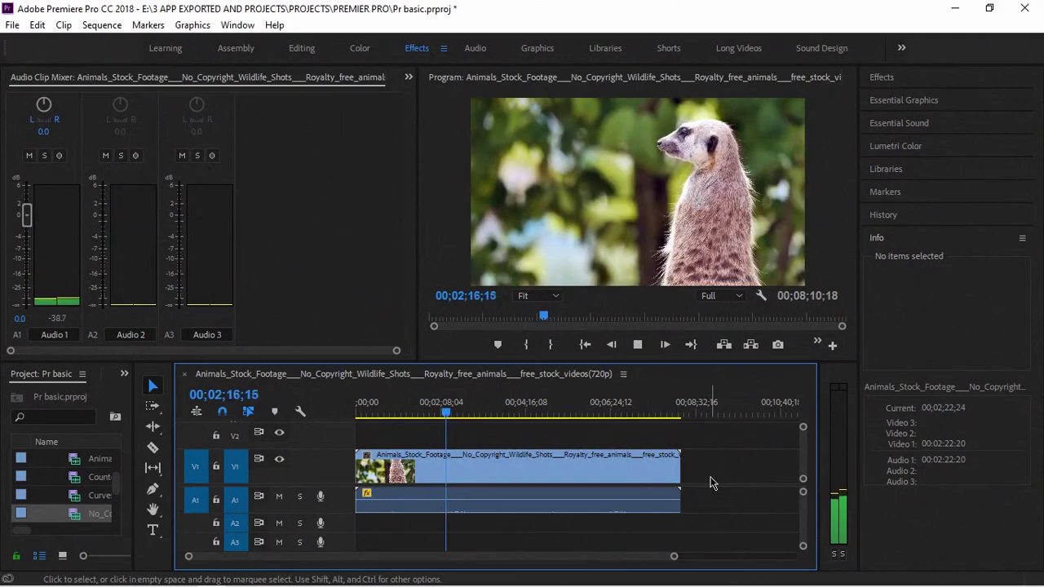
key("k")
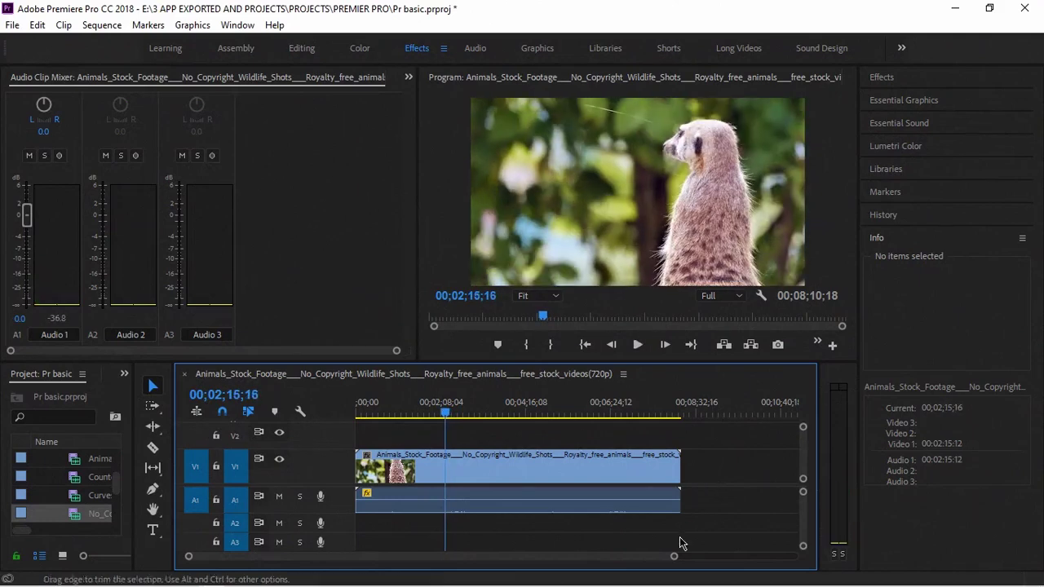
Step: Zoom the timeline in around the playhead and play the sequence in reverse, stopping at 00;02;12;07
left_click_drag(675, 556, 541, 559)
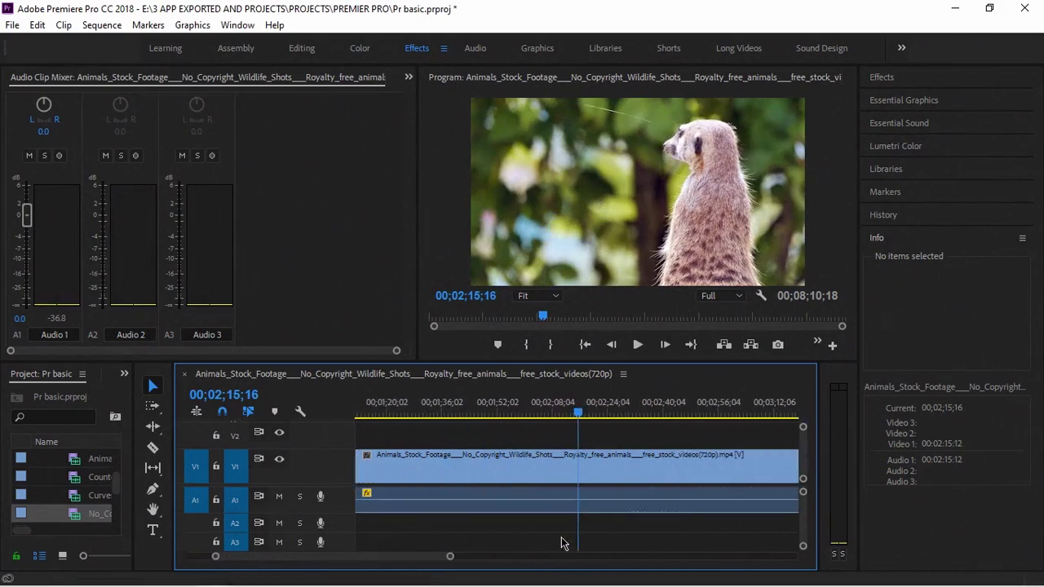
key("l")
key("j")
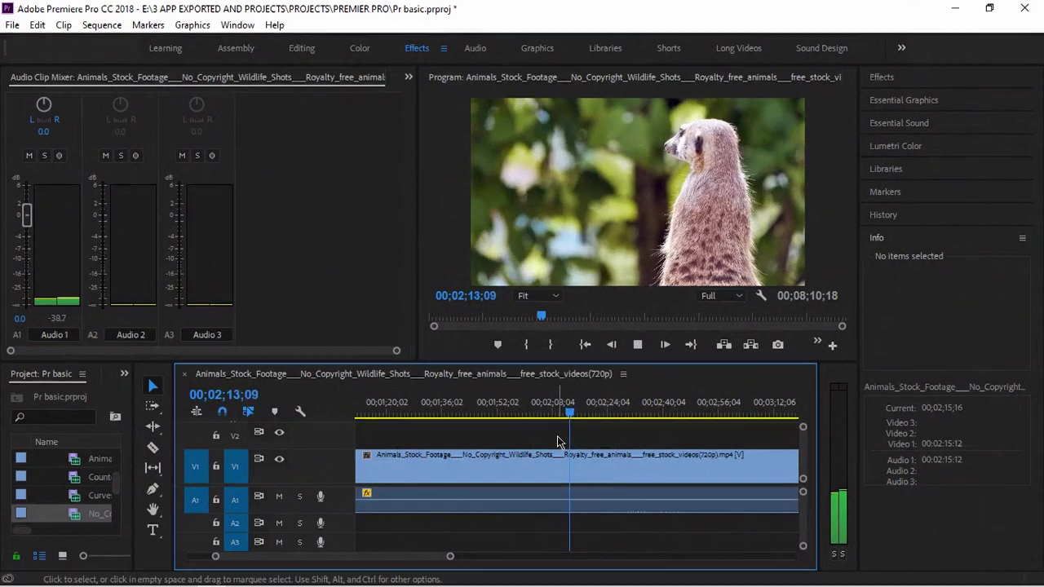
key("k")
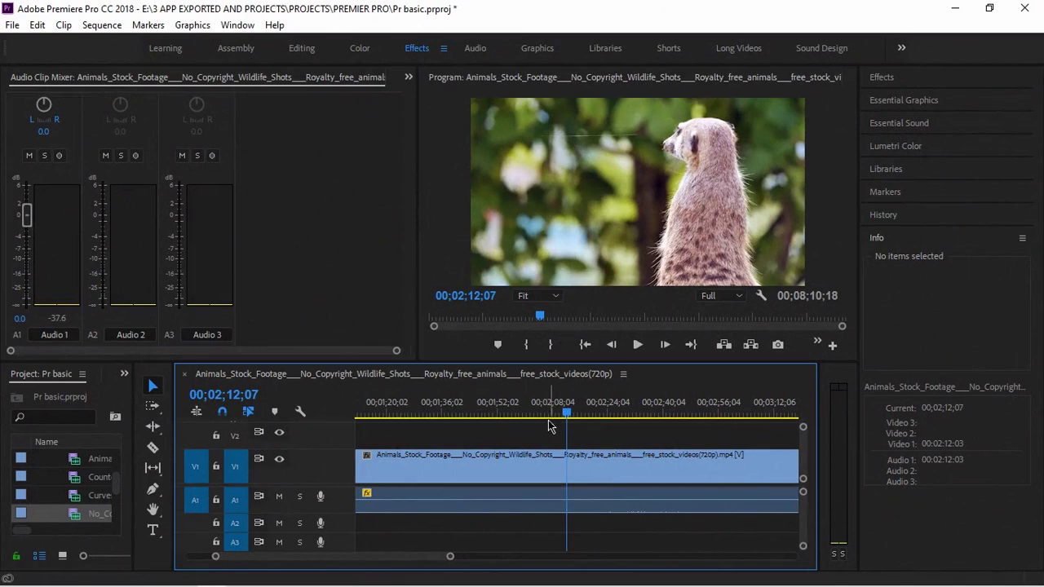
Step: Play the sequence forward, pausing at 00;02;18;01 and stopping at 00;03;12;15
key("space")
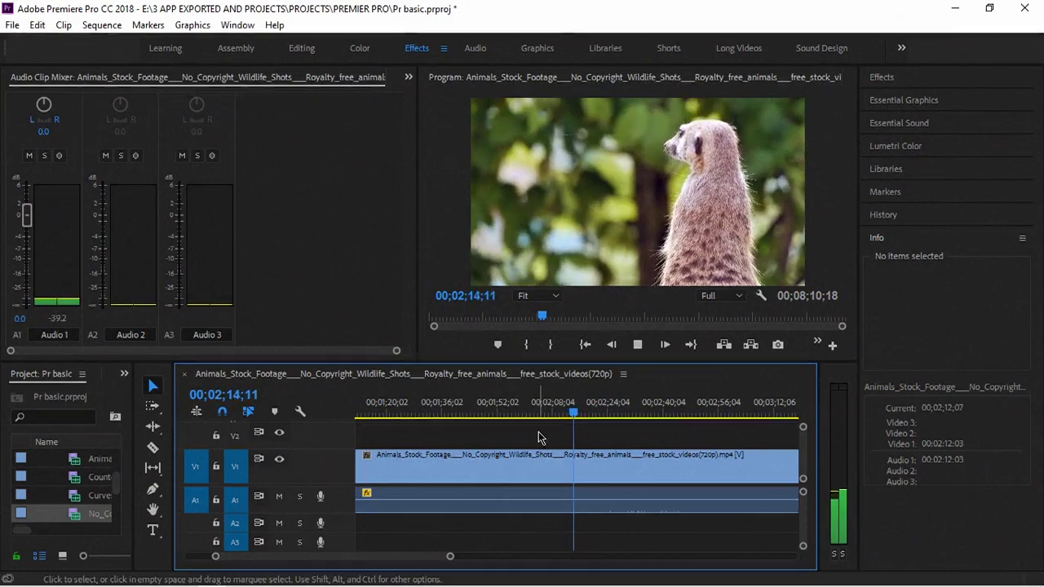
key("space")
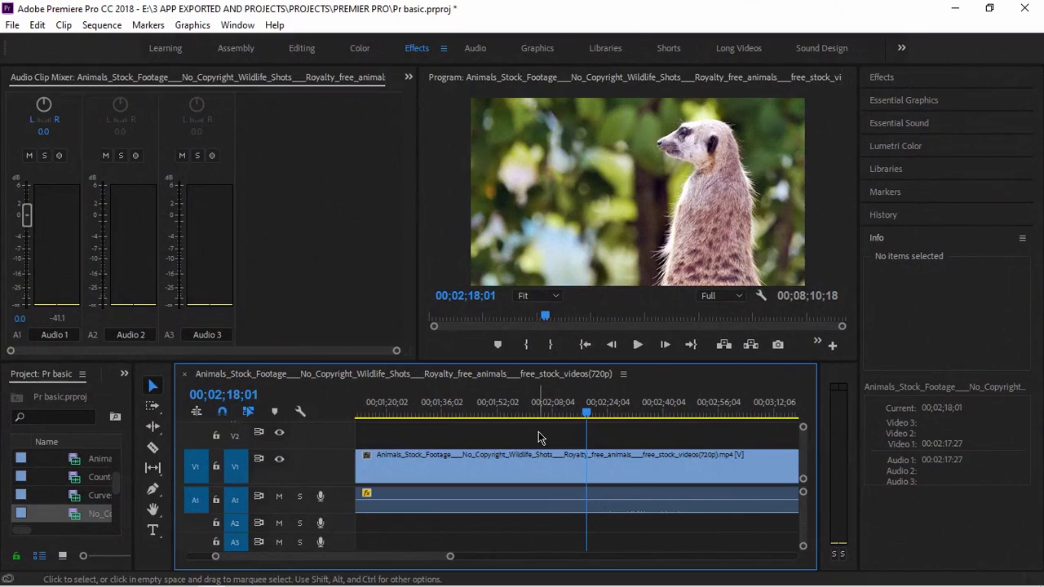
key("space")
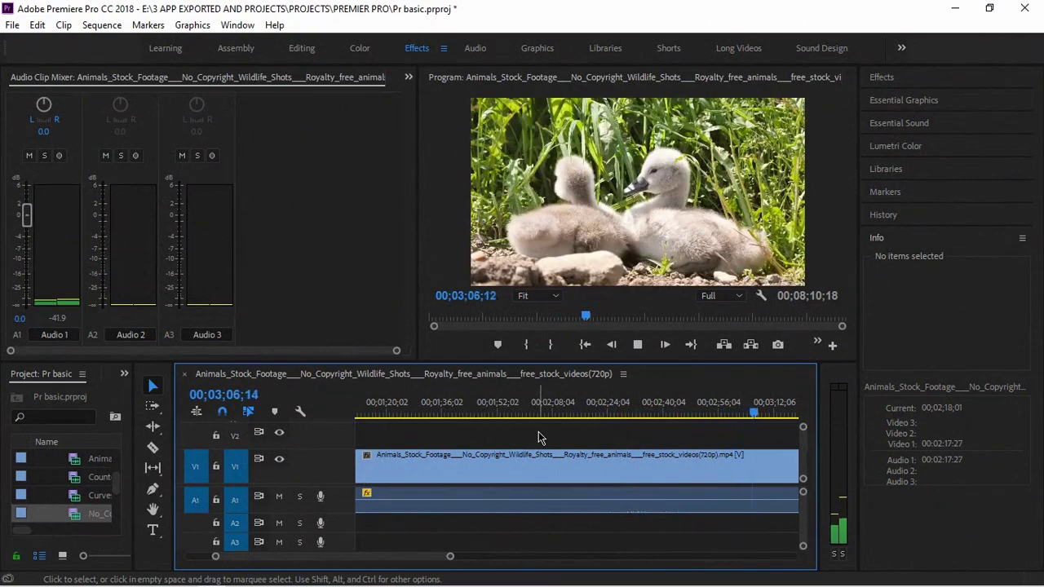
key("space")
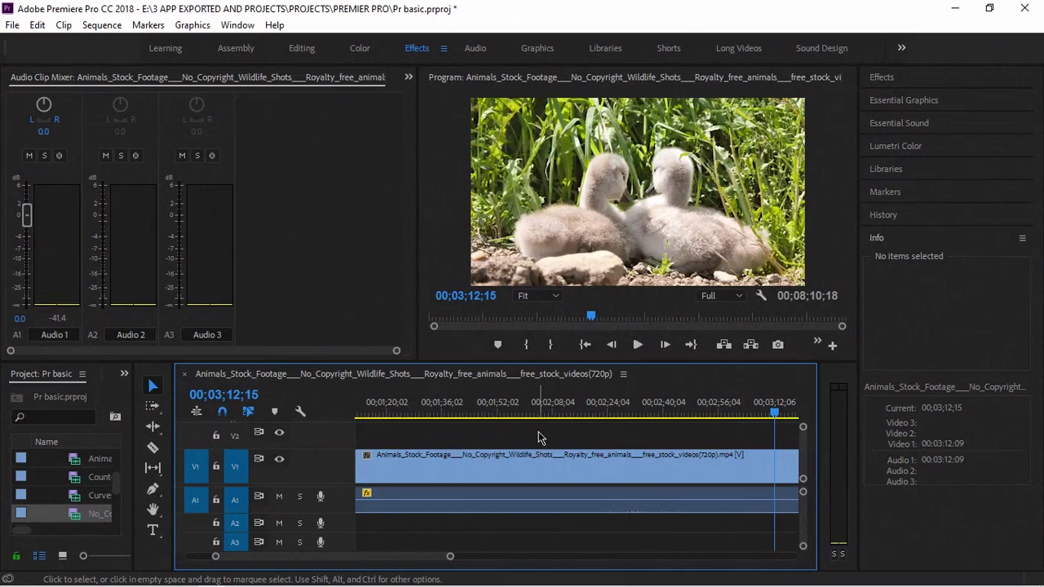
Step: Zoom the timeline out until the entire animal clip shows with empty space after it
key("minus")
key("minus")
key("minus")
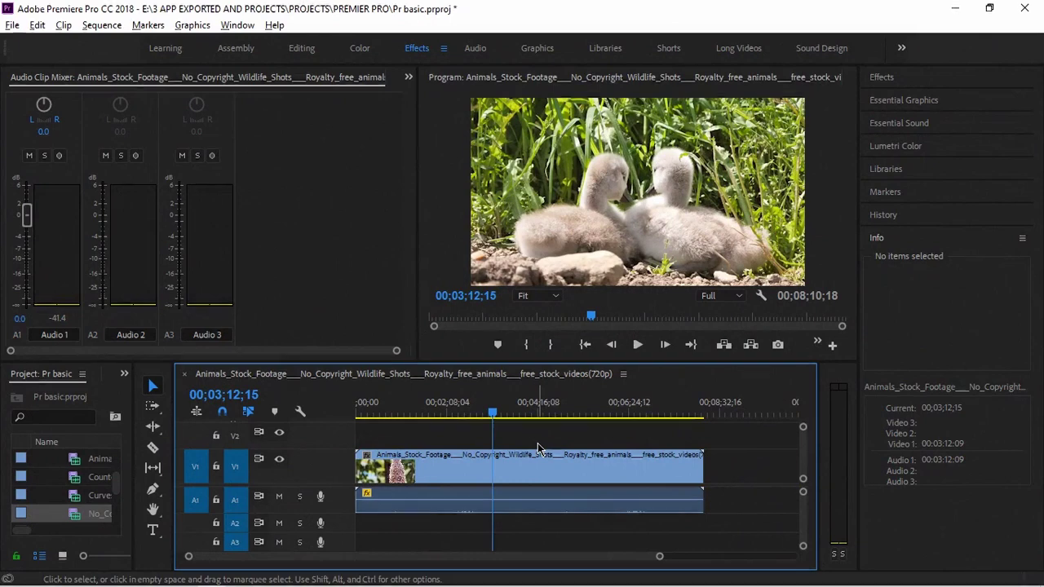
key("minus")
key("minus")
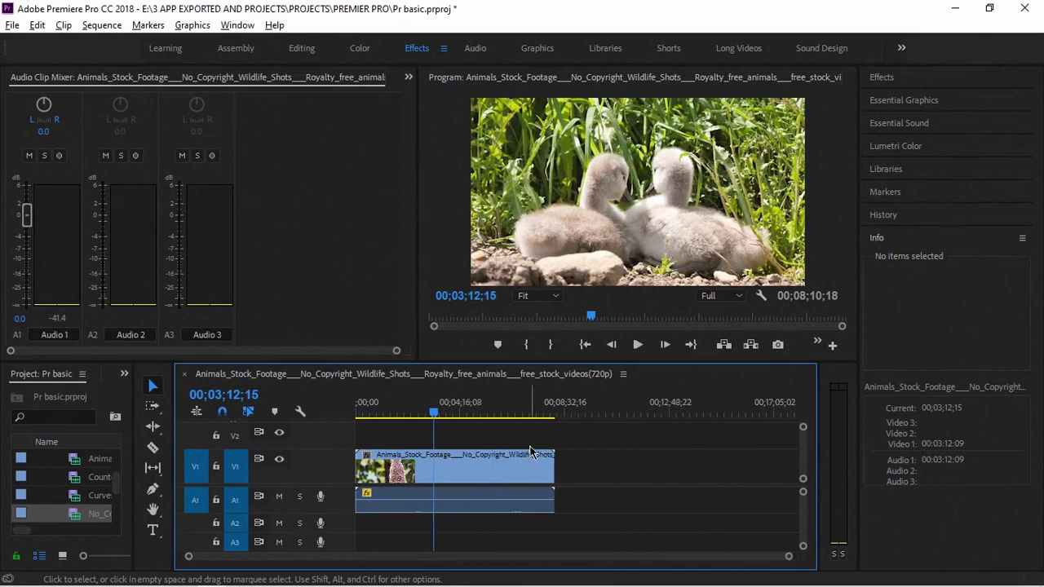
Step: Add the Curve background clip directly after the animal clip on V1 and place the playhead inside it at 00;08;24;03
left_click(81, 498)
left_click_drag(81, 500, 571, 465)
left_click(563, 410)
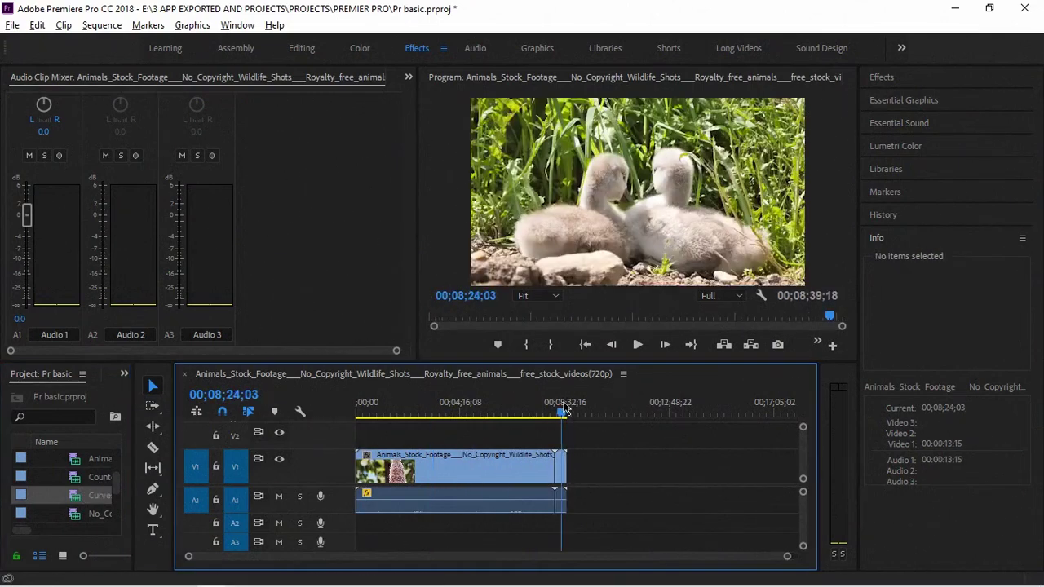
Step: Move the playhead back to 00;06;52;07, then jump to the sequence start and forward to the next edit point
left_click_drag(564, 408, 524, 412)
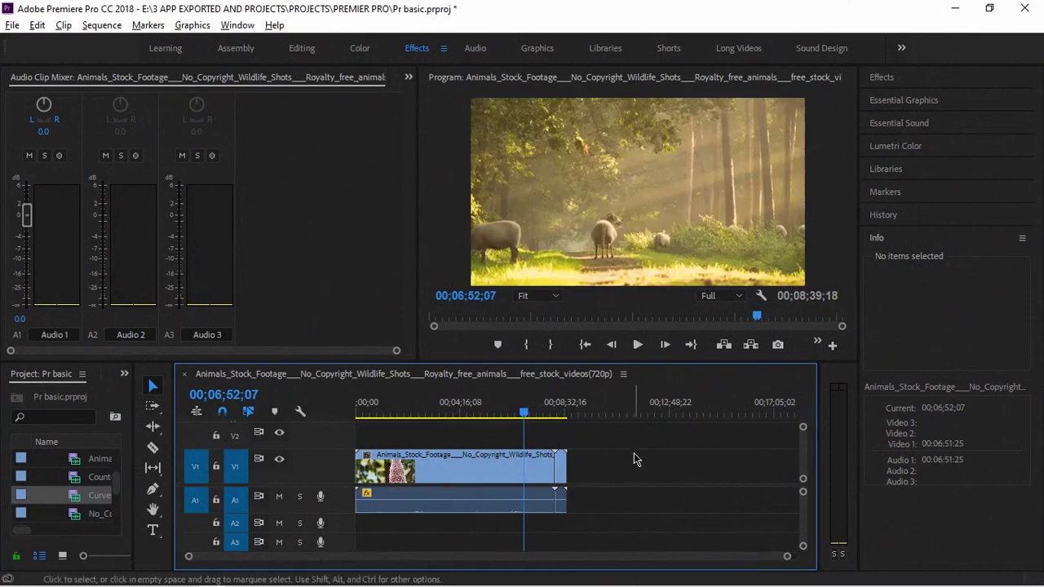
key("Home")
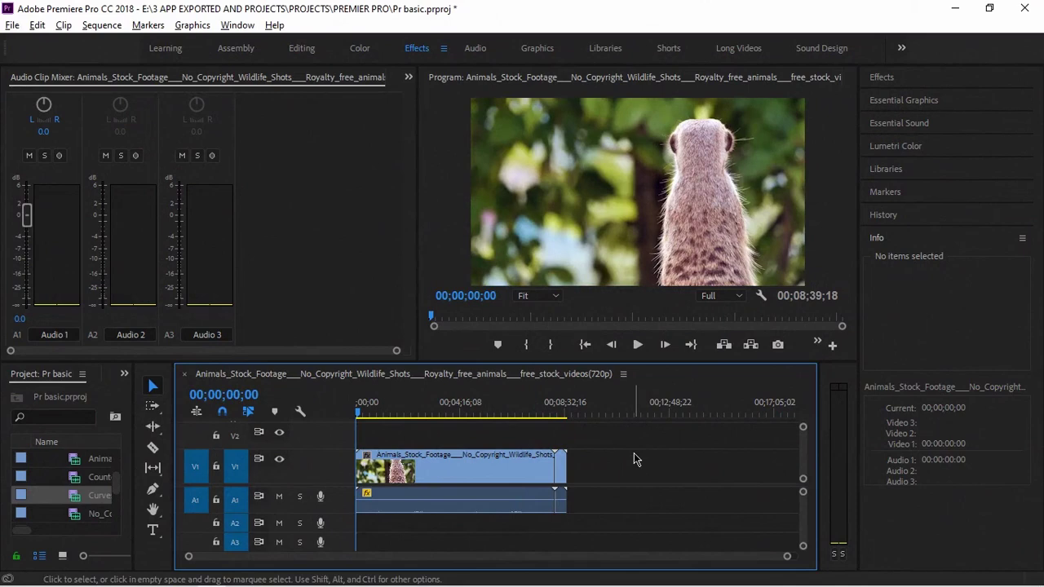
key("Down")
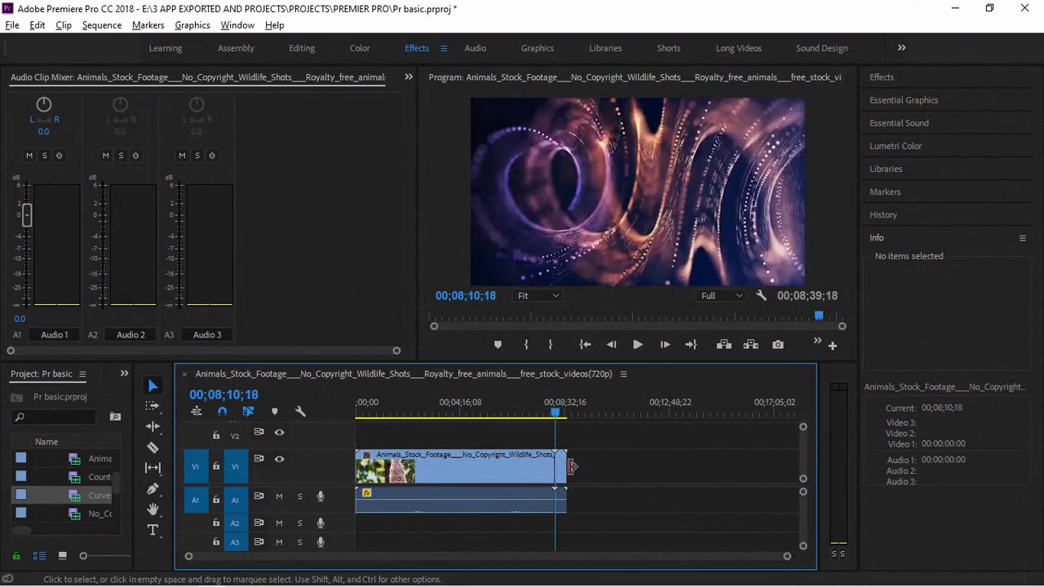
Step: Place the playhead at 00;05;48;15 and add the Clouds stock footage clip after the Curve clip on V1 and A1
left_click(499, 414)
left_click_drag(92, 522, 76, 503)
scroll(76, 503, "down", 3)
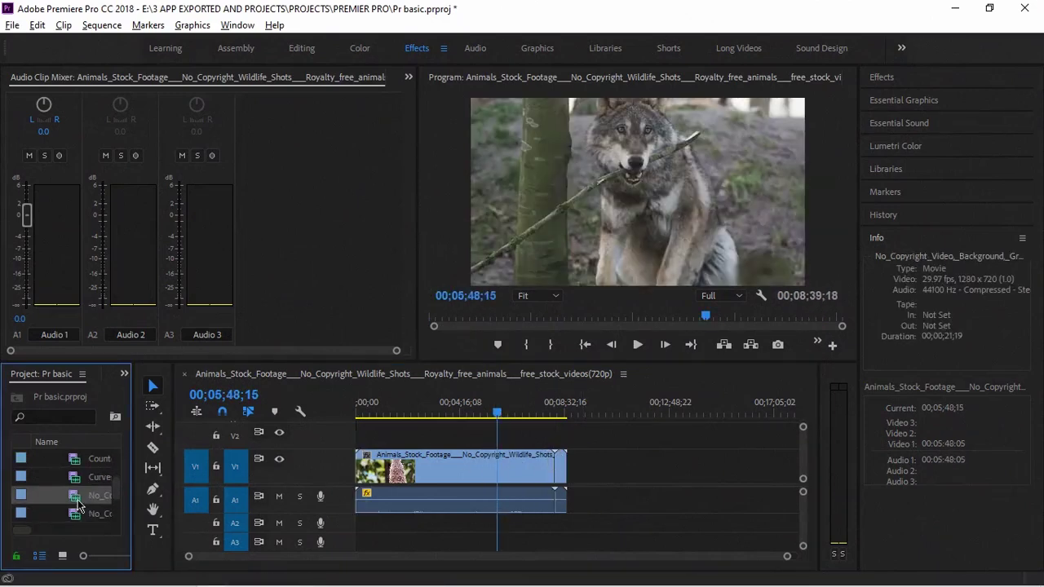
left_click(96, 513)
left_click_drag(96, 508, 575, 458)
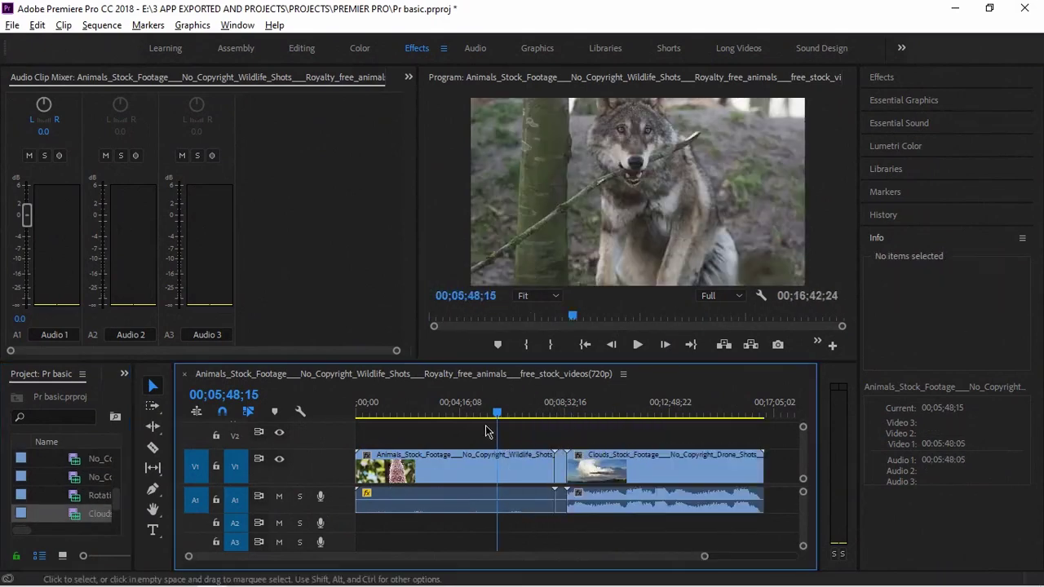
Step: Jump to the animal clip's starting and ending edit points, then move the playhead back inside it to 00;05;12;28
key("Up")
key("Down")
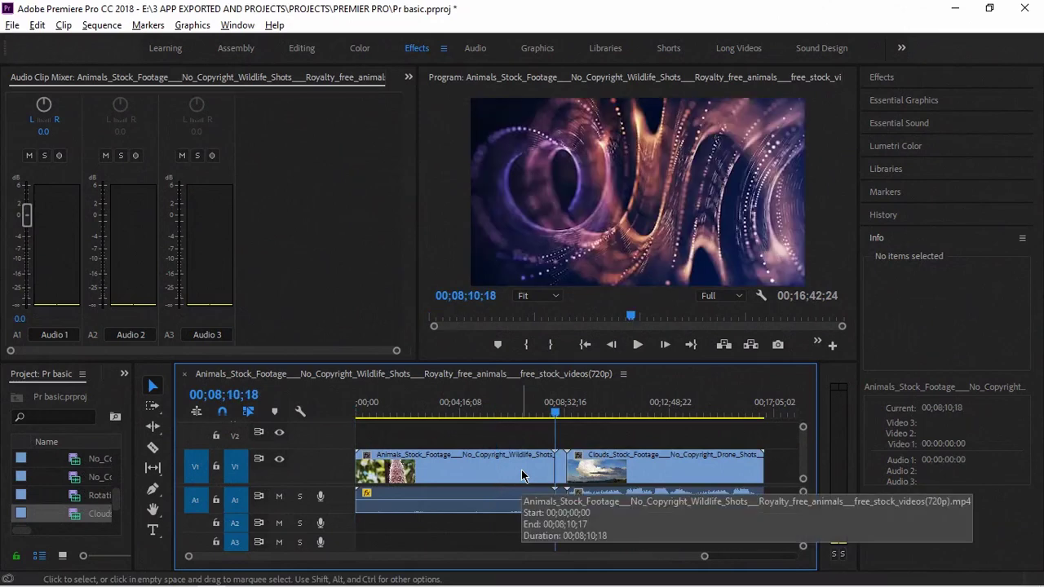
left_click_drag(516, 415, 486, 417)
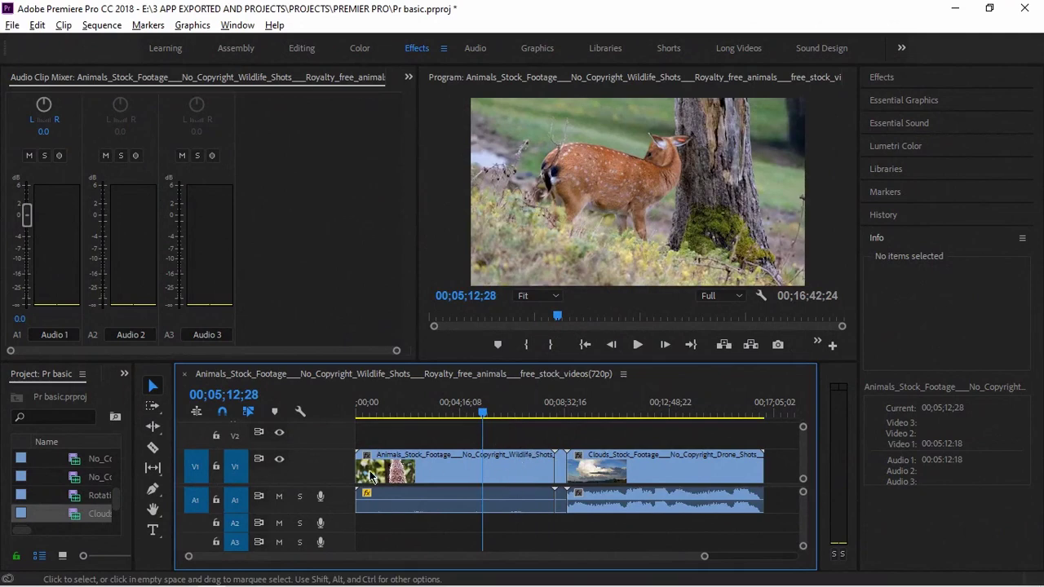
Step: Place the playhead inside the Curve clip at 00;08;24;03 and jump to its starting and ending edit points
left_click_drag(549, 413, 560, 414)
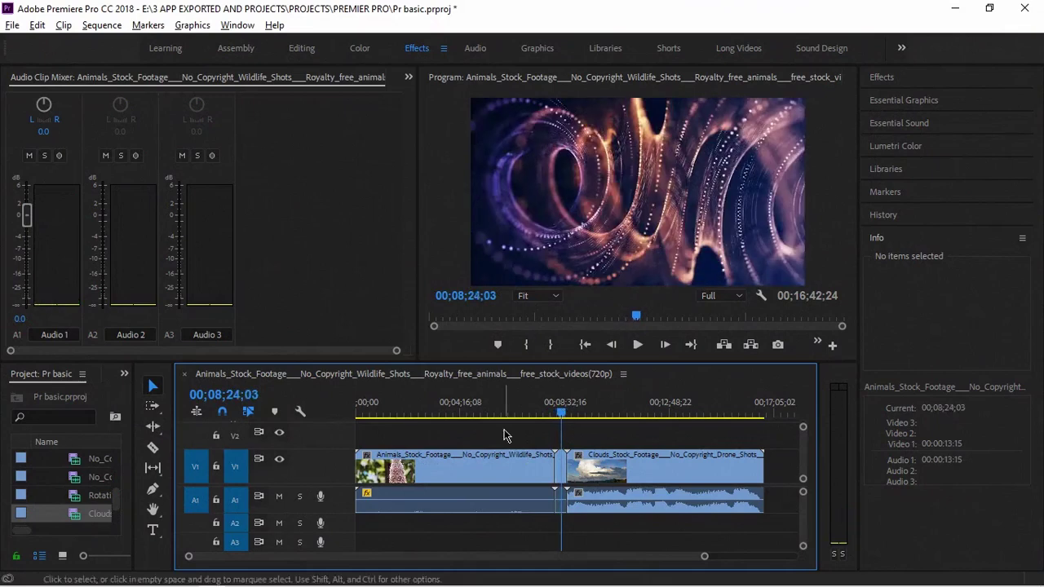
key("j")
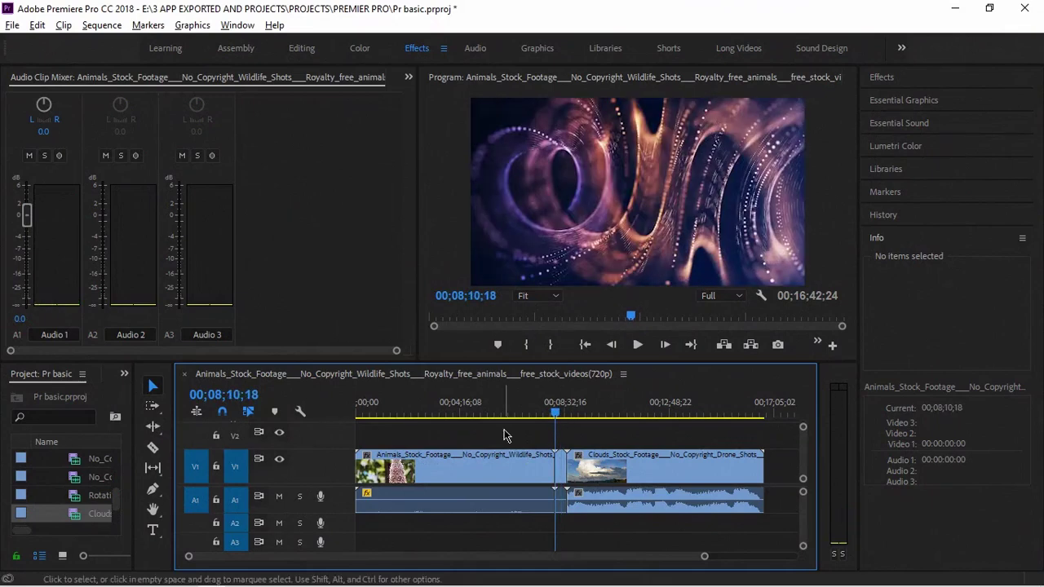
key("Down")
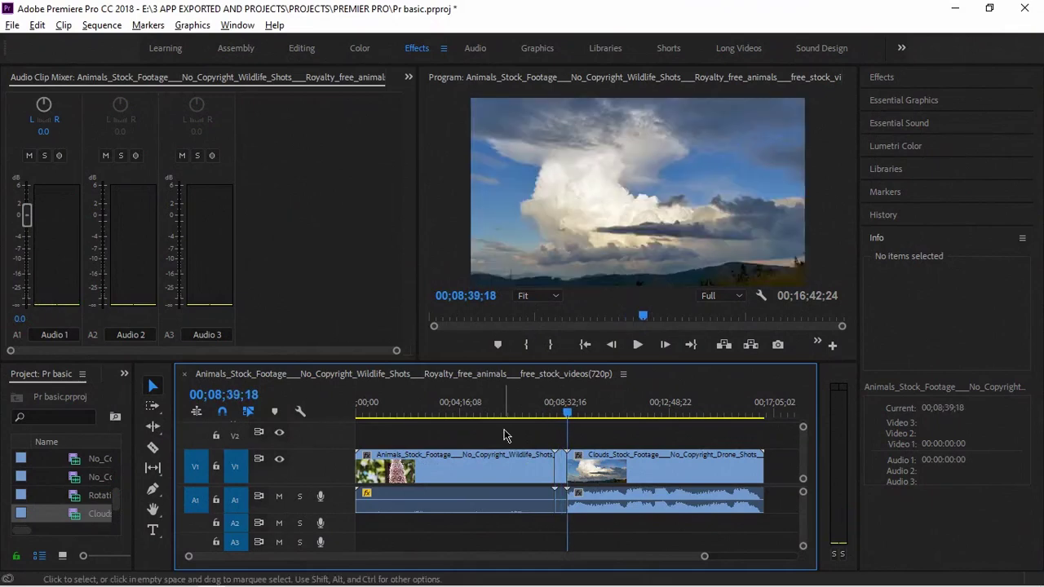
Step: Place the playhead at 00;11;27;20 in the Clouds clip, jump to its end, and go back through the edit points to the sequence start
left_click(636, 414)
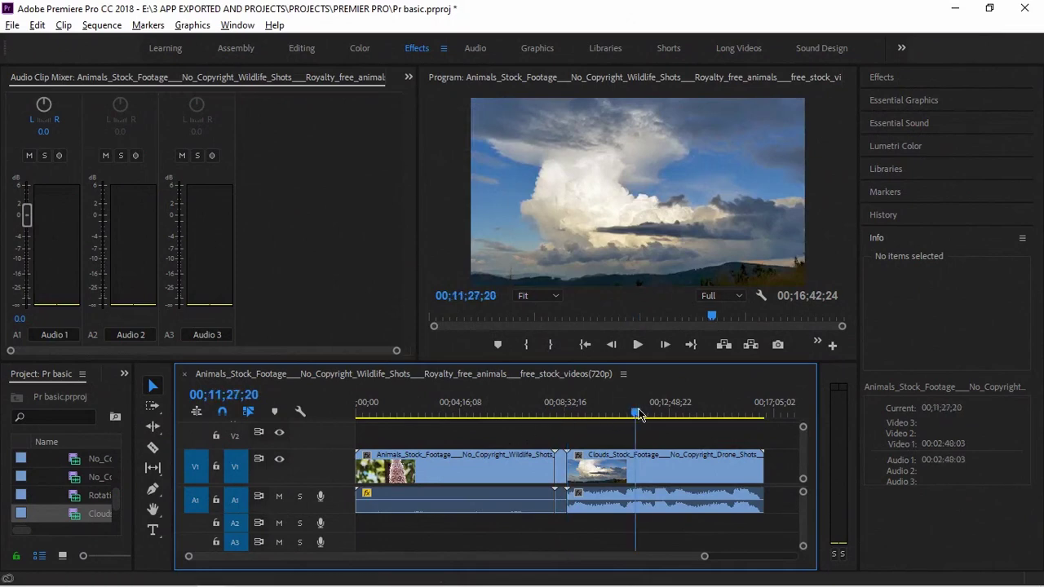
key("Down")
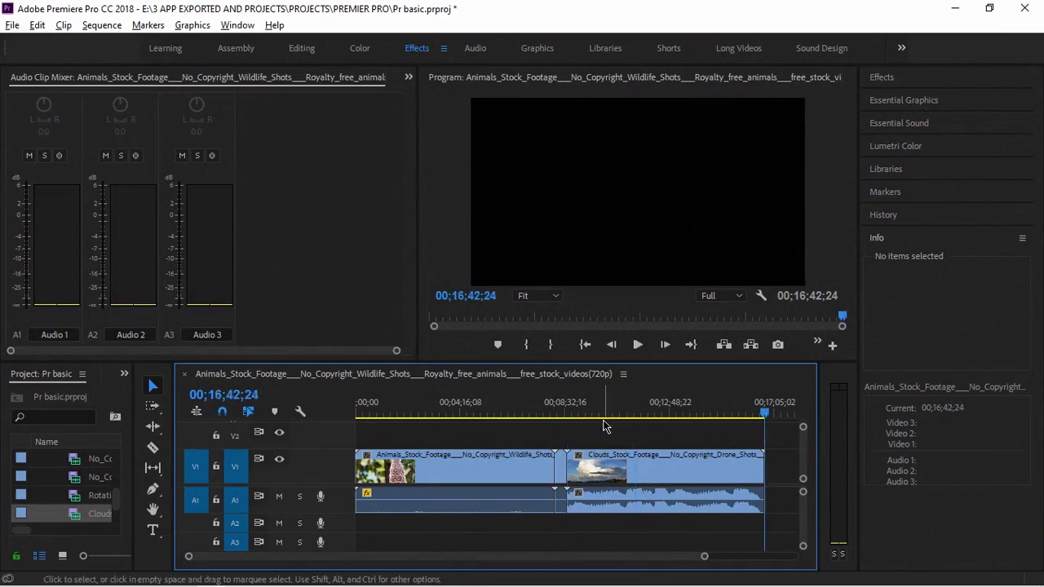
key("Up")
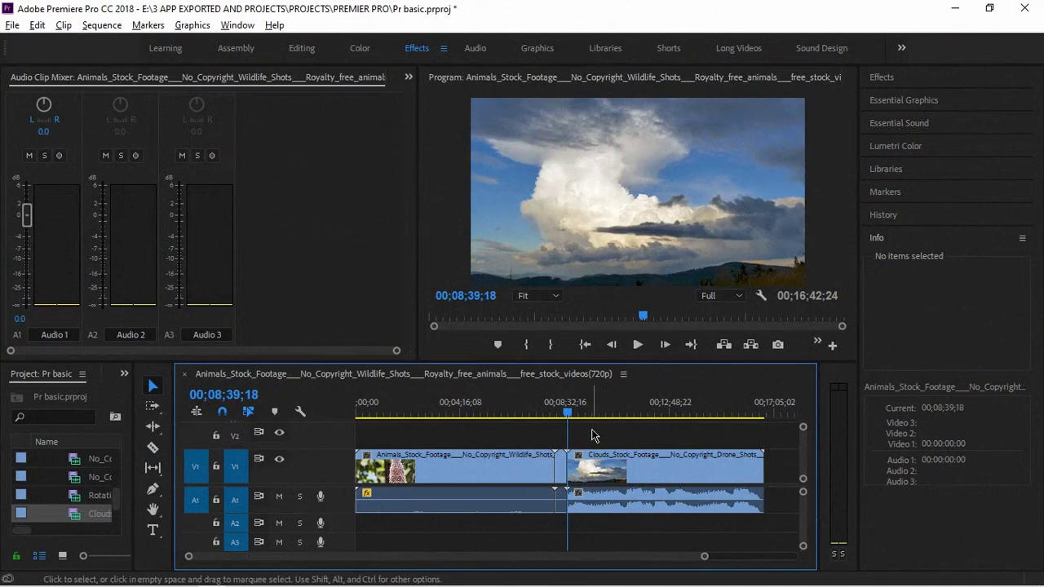
key("Up")
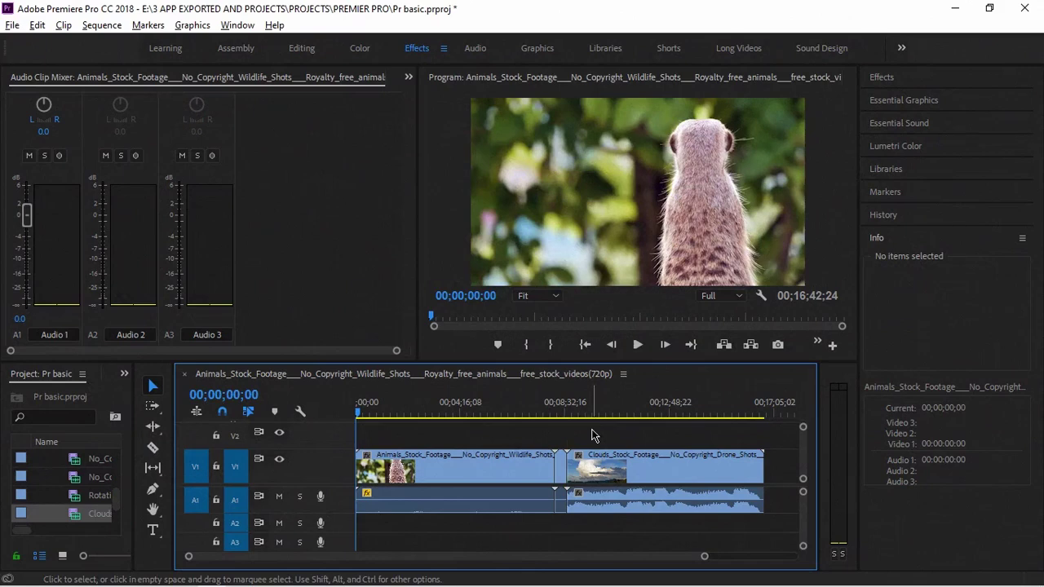
Step: Jump the playhead between the end and the start of the sequence twice, finishing at the start
key("End")
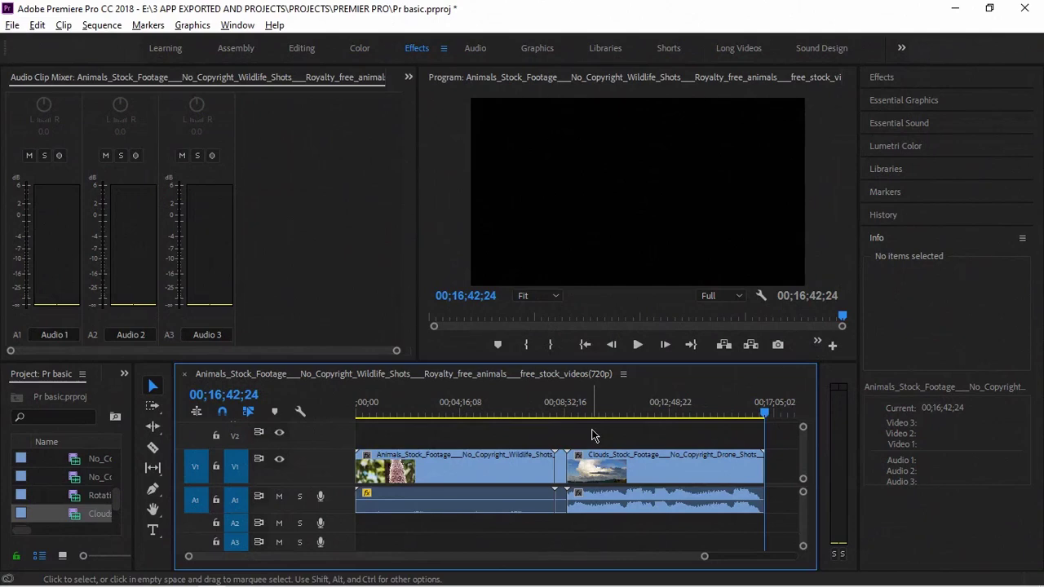
key("Home")
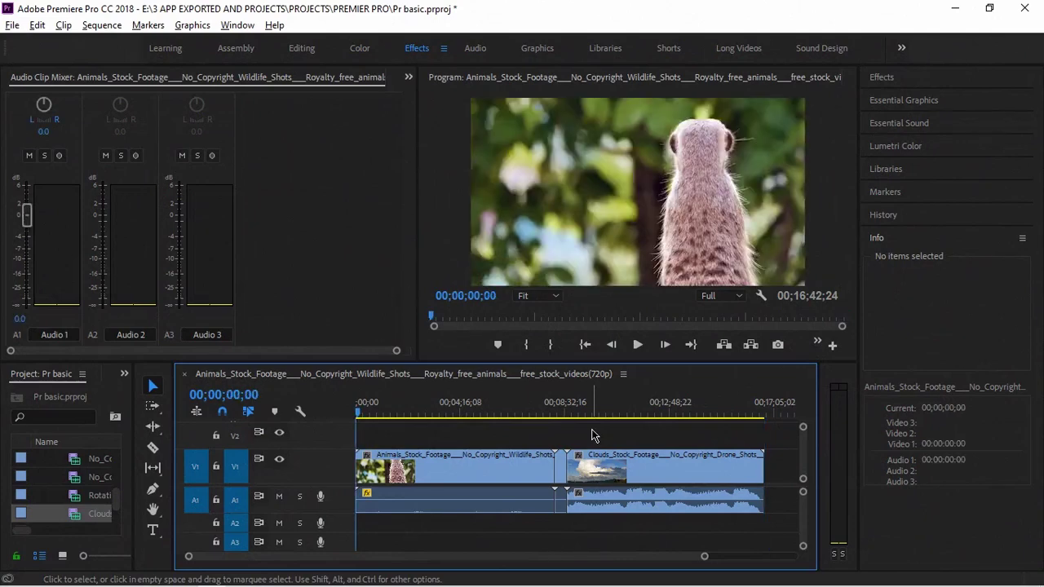
key("End")
key("Home")
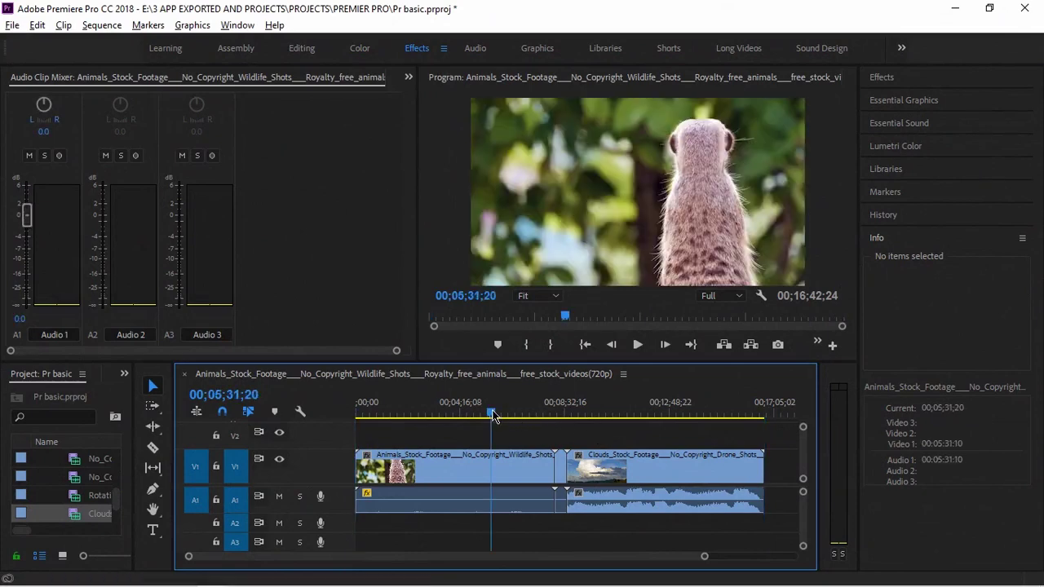
Step: Place the playhead at 00;05;31;20, zoom the timeline in around it, and play the sequence to 00;05;33;07
left_click(491, 413)
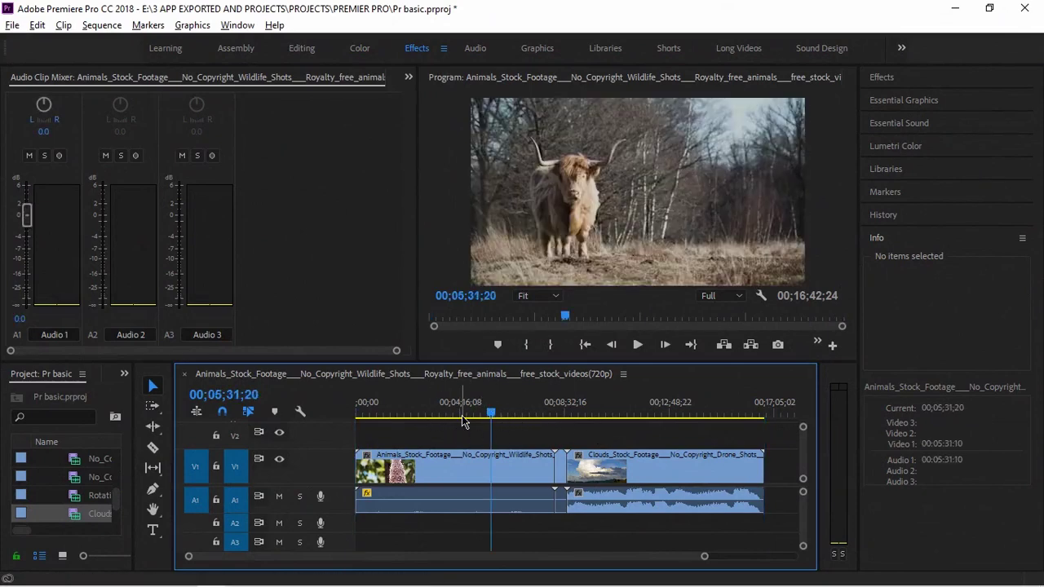
scroll(498, 460, "up", 5)
scroll(525, 479, "up", 4)
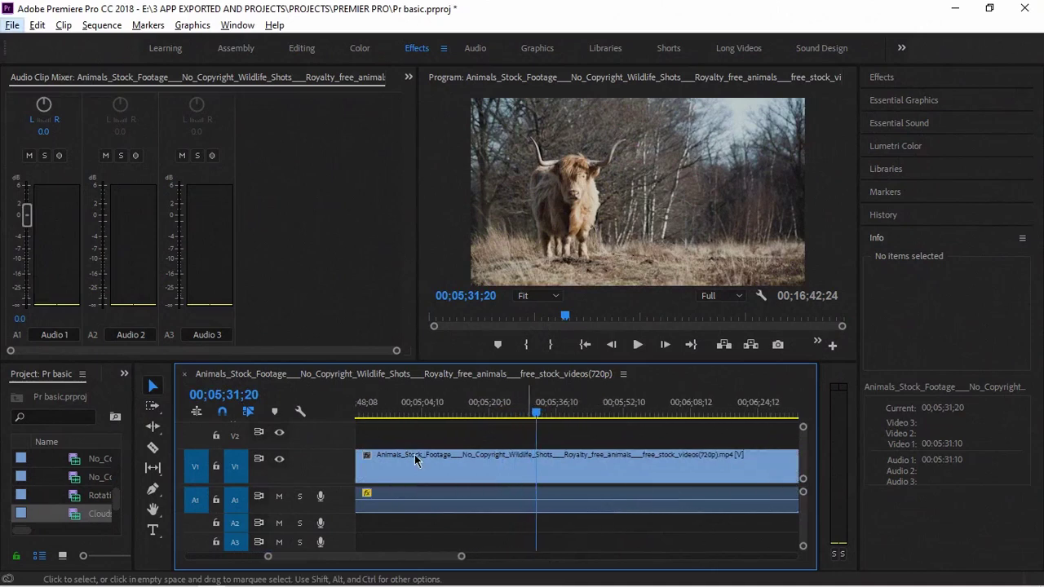
key("alt+space")
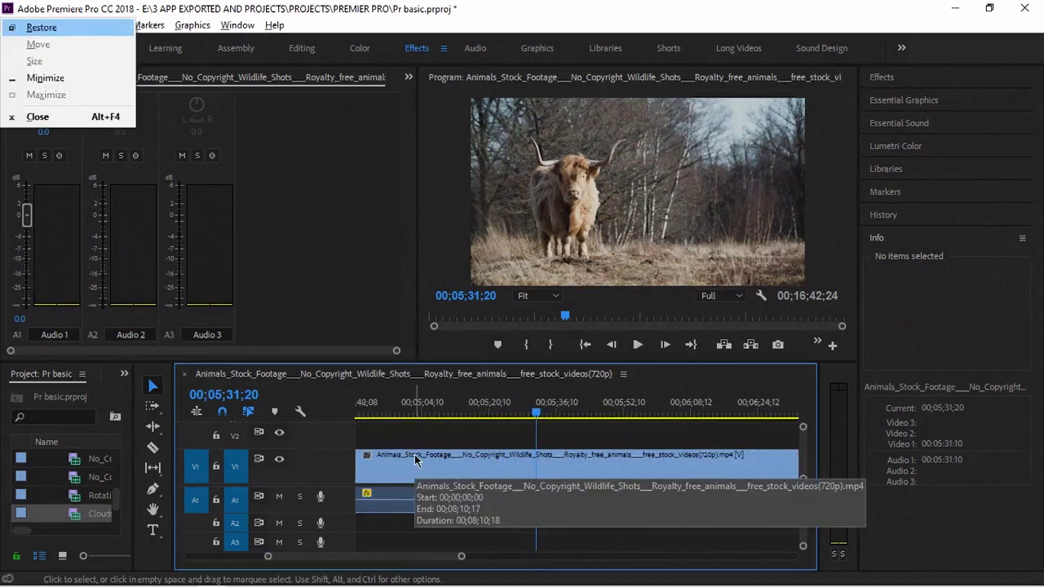
key("Escape")
key("space")
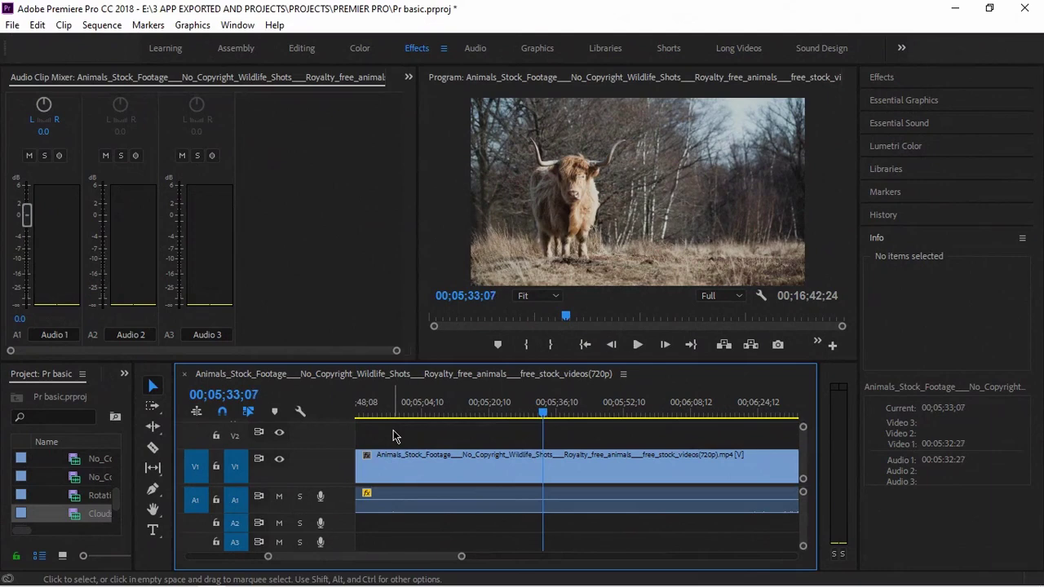
Step: Zoom the timeline in much closer around the playhead and resume playback
key("equal")
key("equal")
key("equal")
key("equal")
key("equal")
key("equal")
key("equal")
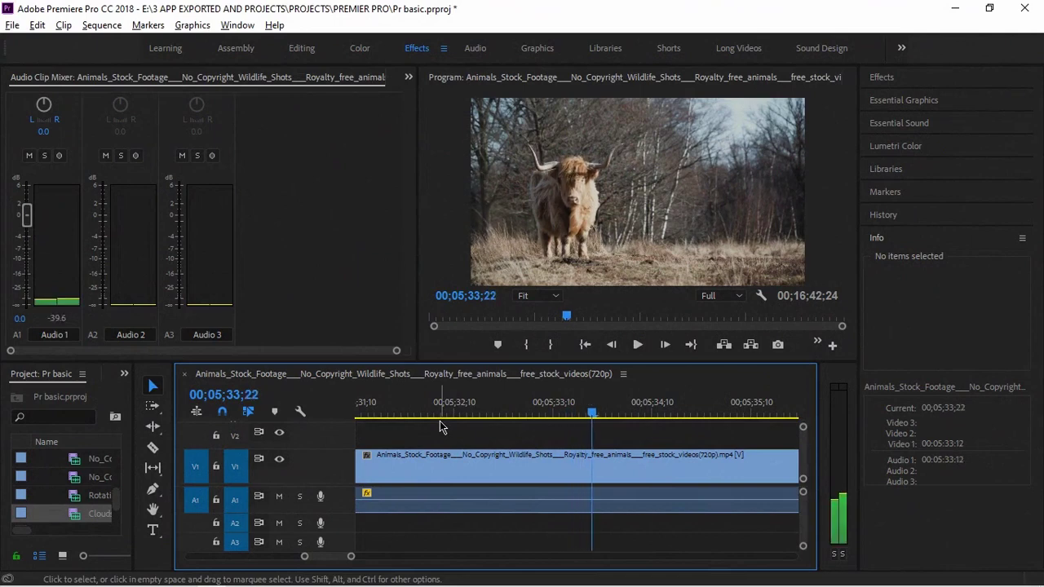
Step: Stop playback and step the playhead backward frame by frame to 00;05;33;17
key("Left")
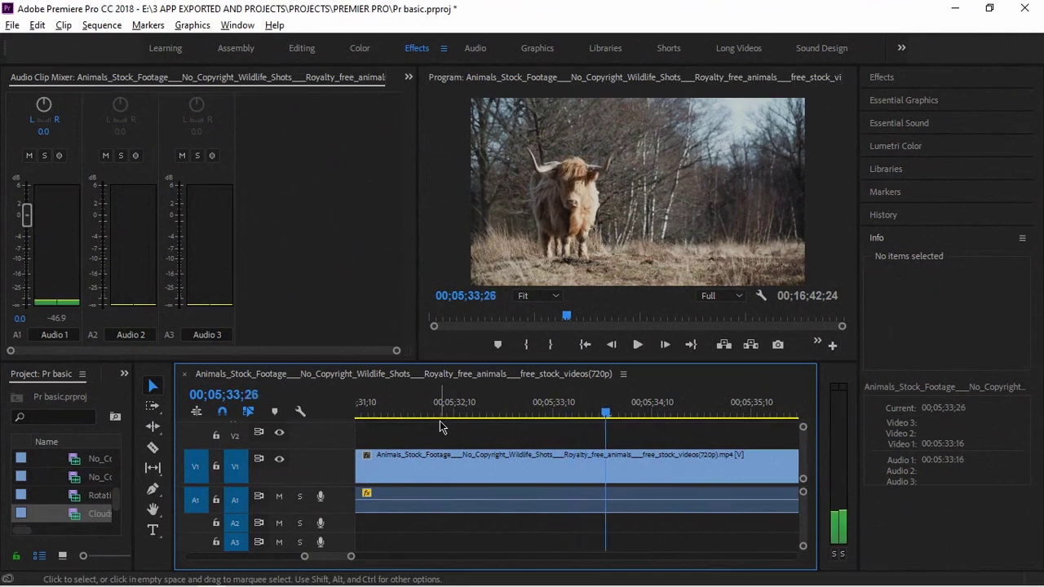
key("Left")
key("Left")
key("Left")
key("Left")
key("Left")
key("Left")
key("Left")
key("Left")
key("Left")
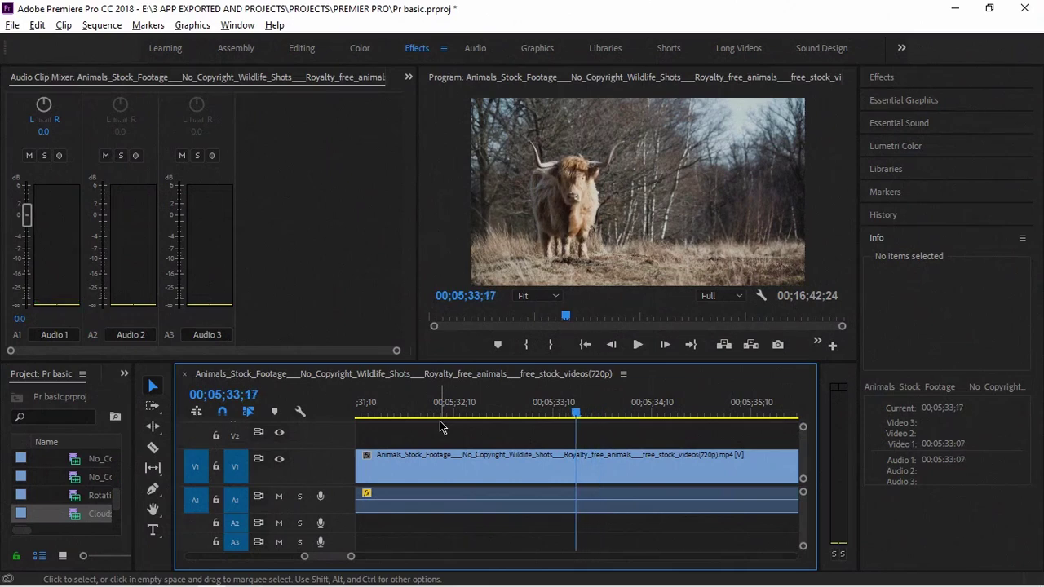
Step: Step the playhead forward one frame at a time to 00;05;33;24
key("Right")
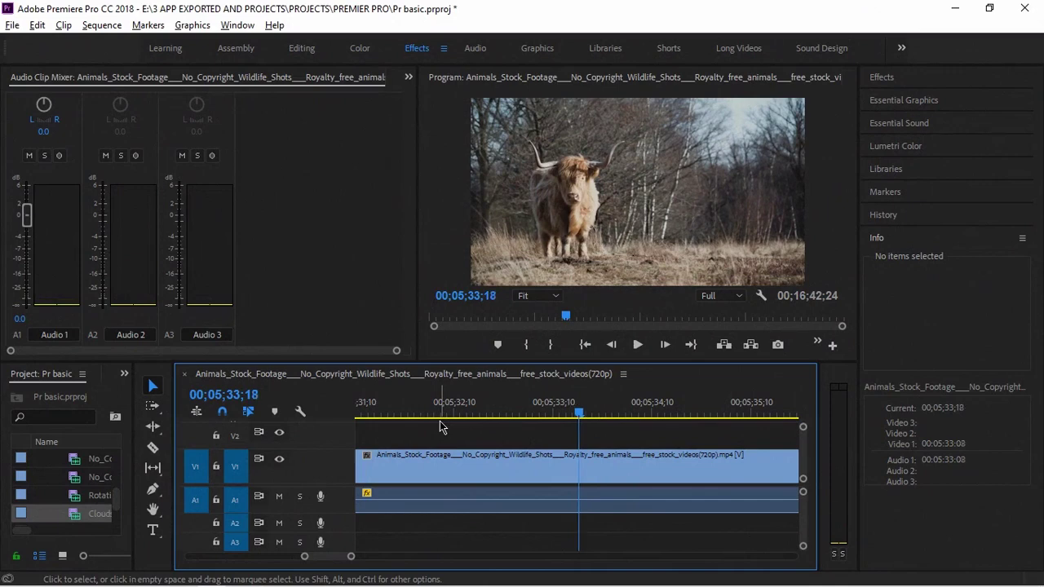
key("Right")
key("Right")
key("Right")
key("Right")
key("Right")
key("Right")
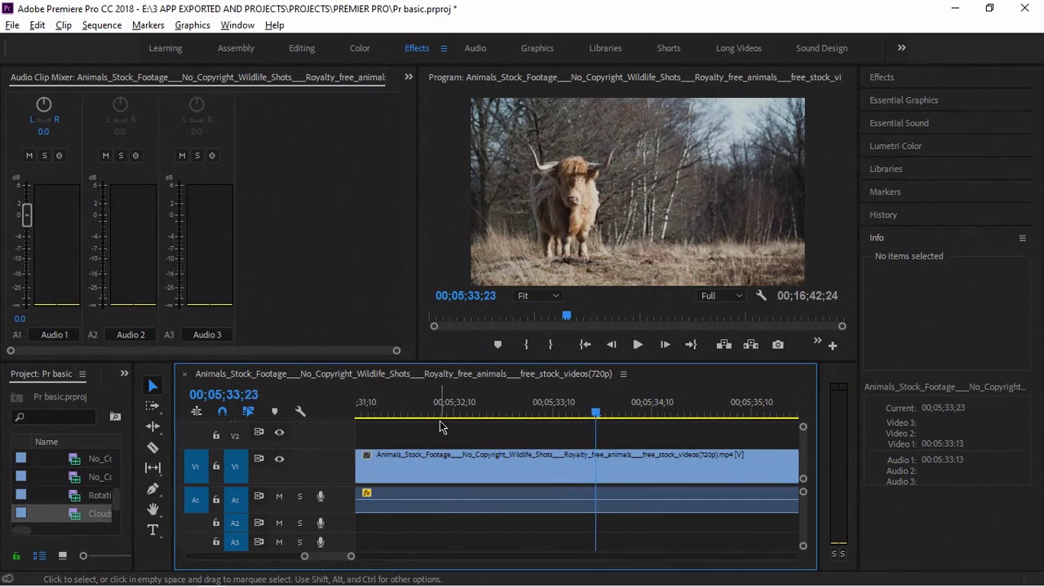
key("shift")
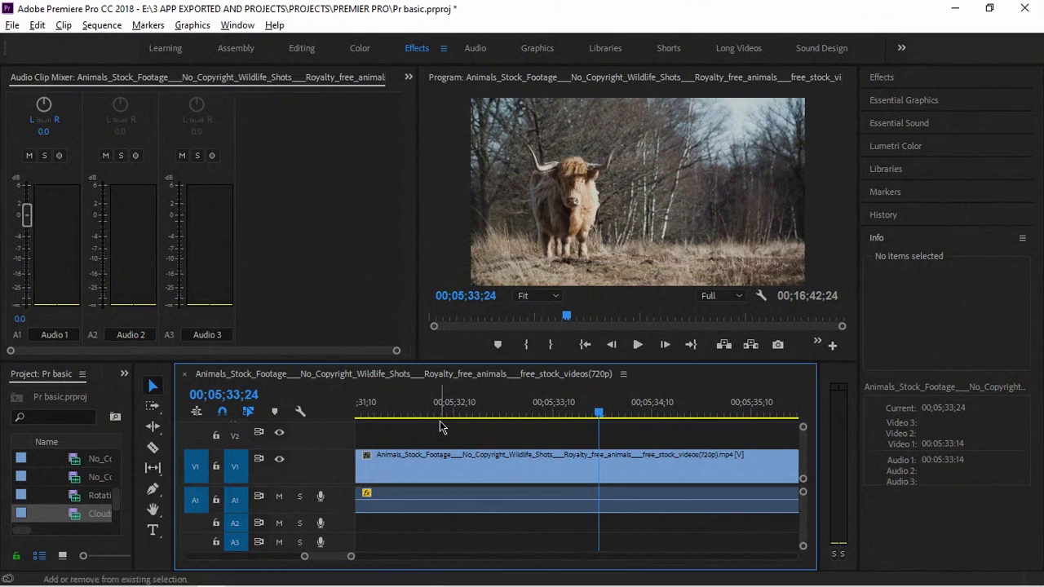
Step: Advance the playhead in five-frame jumps mixed with single-frame steps, ending at 00;05;34;16
key("shift+Right")
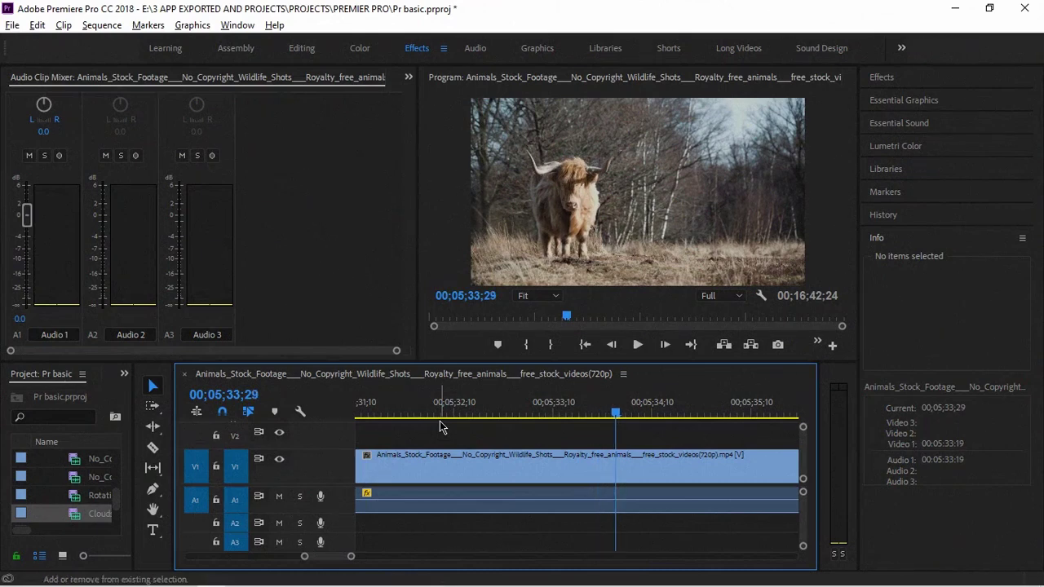
key("shift+Right")
key("Right")
key("Right")
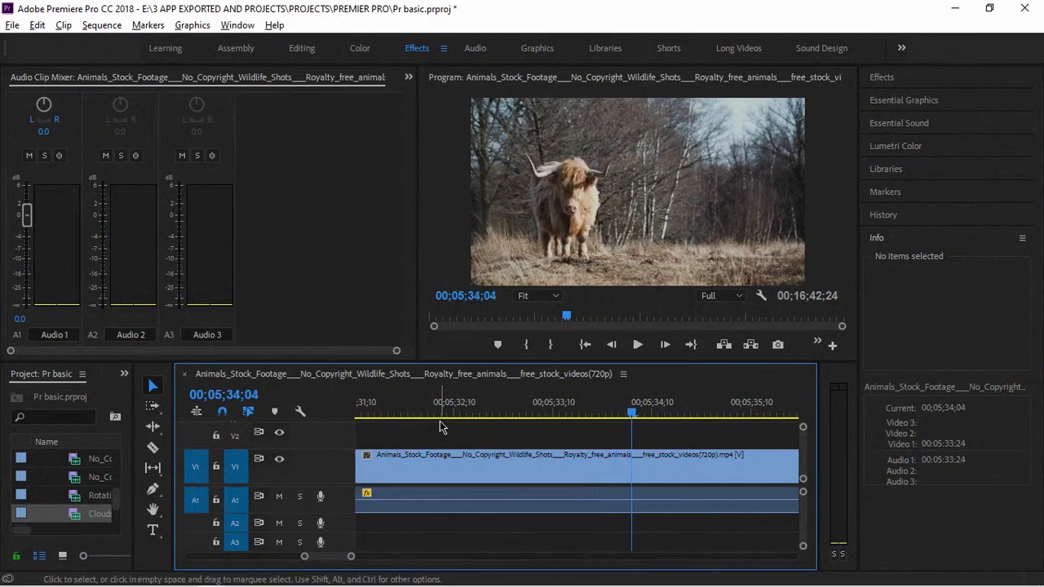
key("shift+Right")
key("shift+Right")
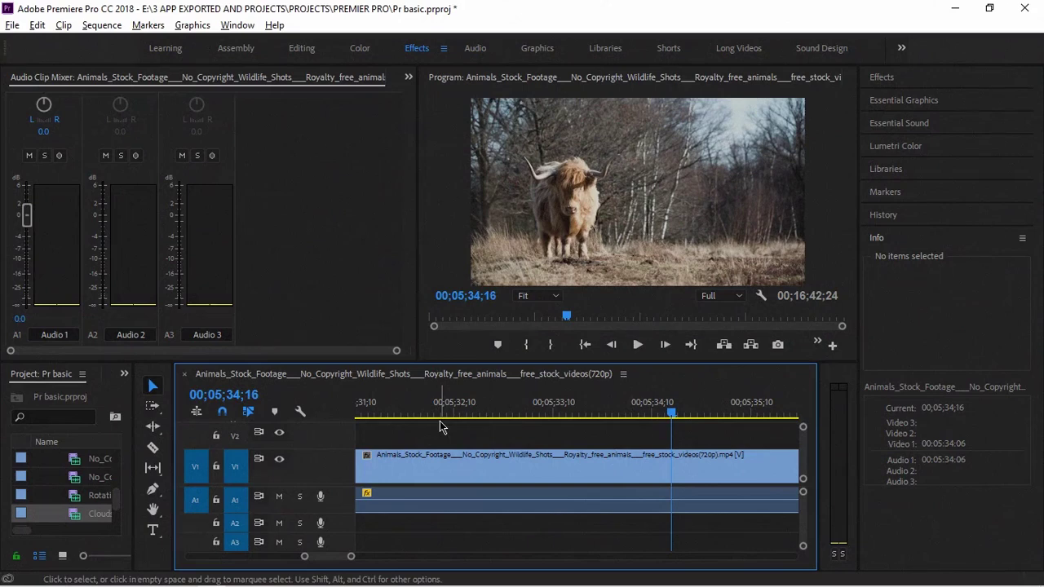
Step: Zoom the timeline out until all clips fit, switch to the Track Select Forward tool, and return to the Selection tool
scroll(465, 454, "down", 2, "alt")
scroll(465, 455, "down", 5, "alt")
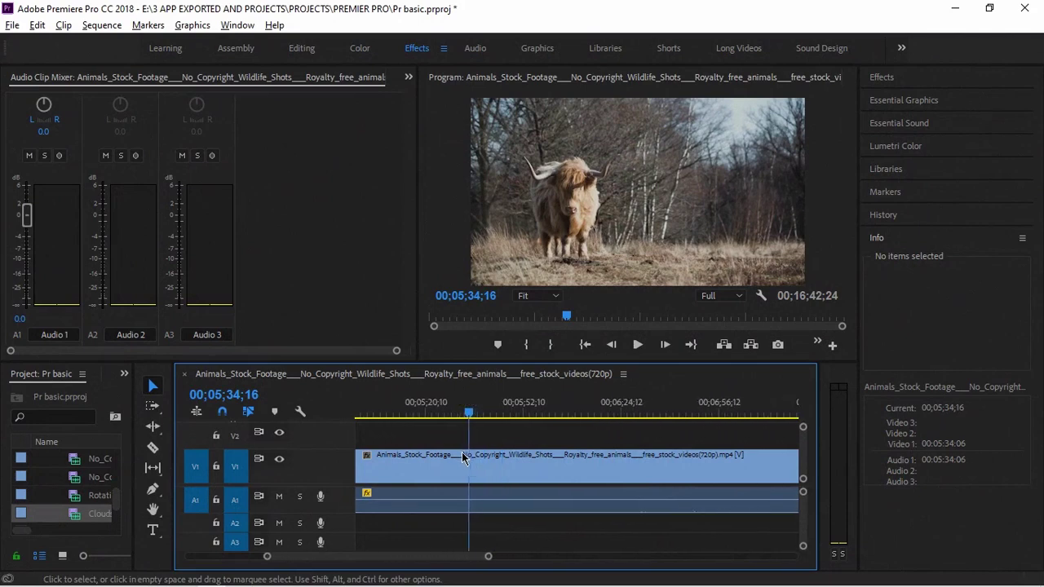
scroll(463, 458, "down", 1, "alt")
scroll(462, 458, "down", 5, "alt")
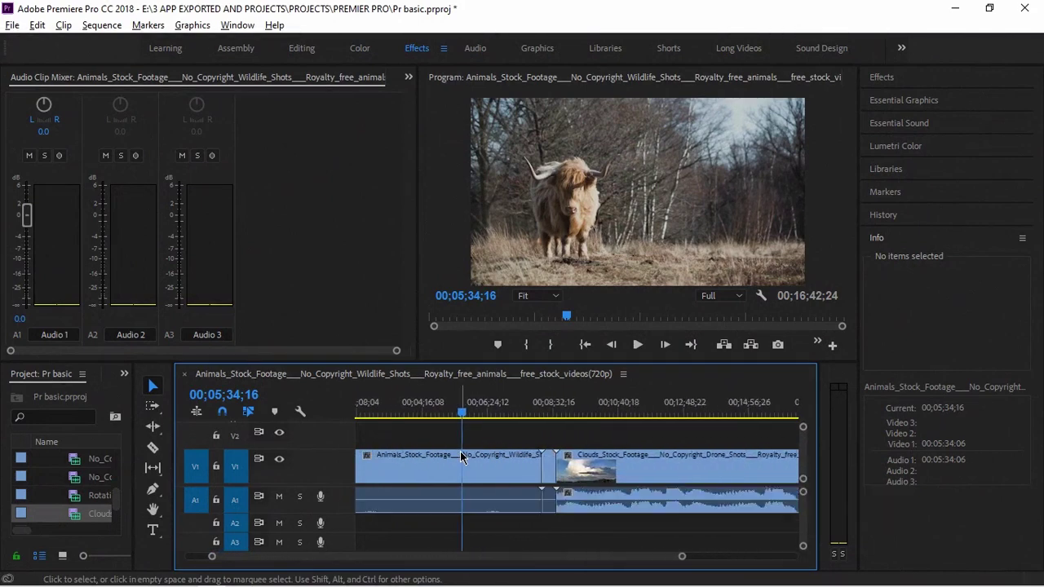
key("a")
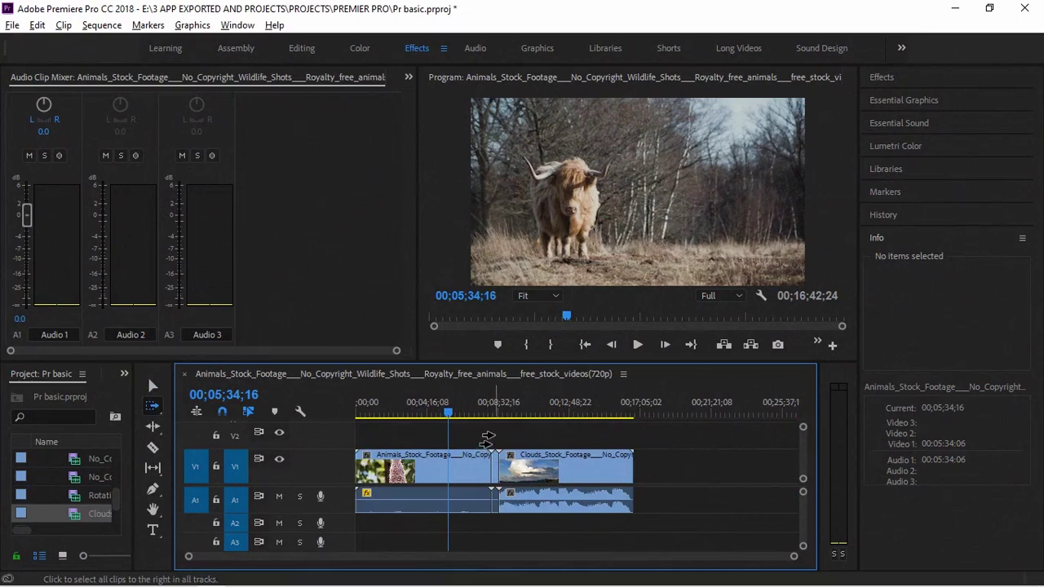
left_click(153, 387)
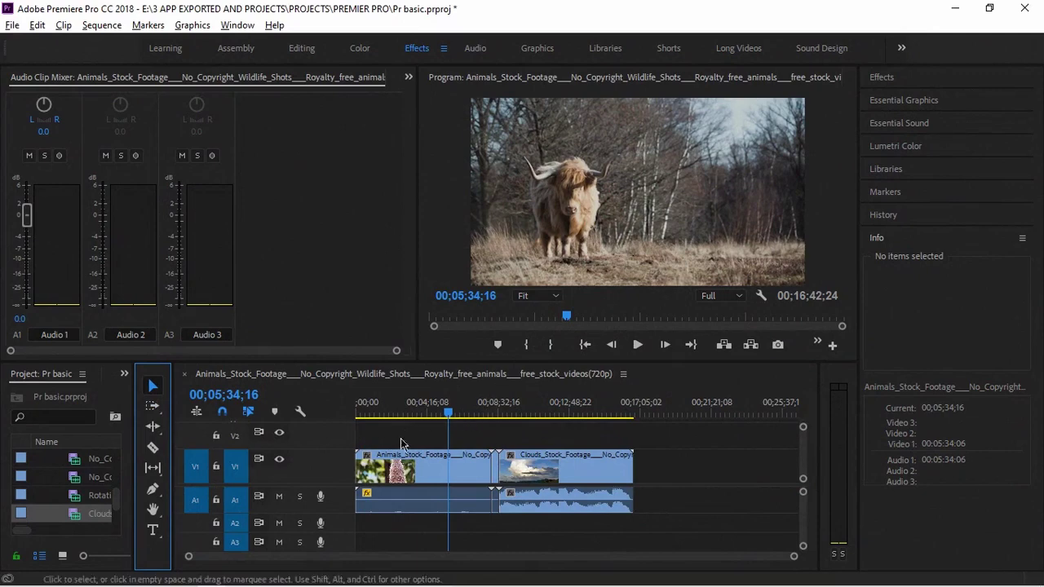
Step: Set the playhead to 00;05;49;22 and marquee-select across the clips in the timeline
left_click(474, 444)
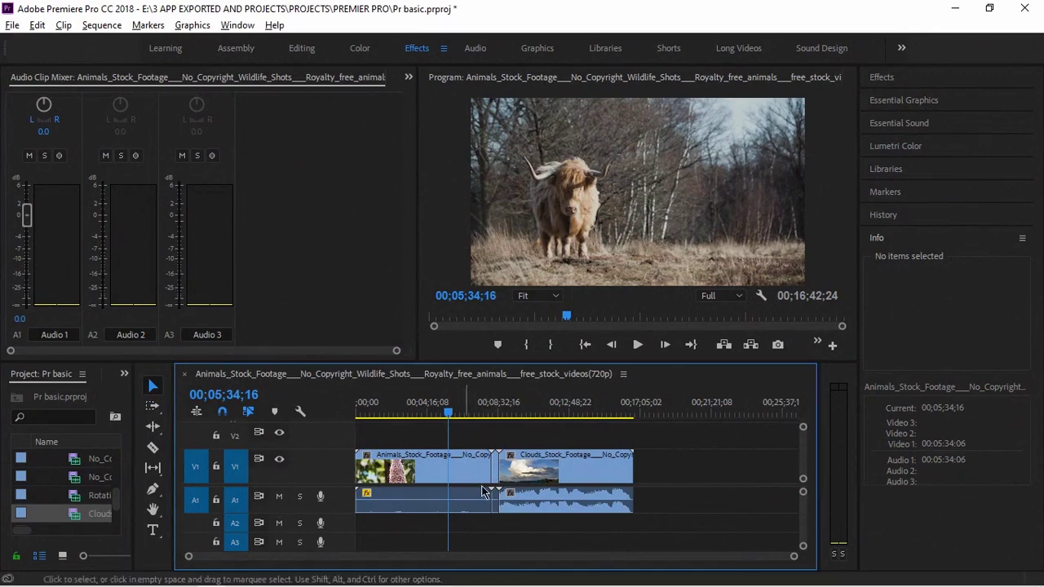
left_click(453, 416)
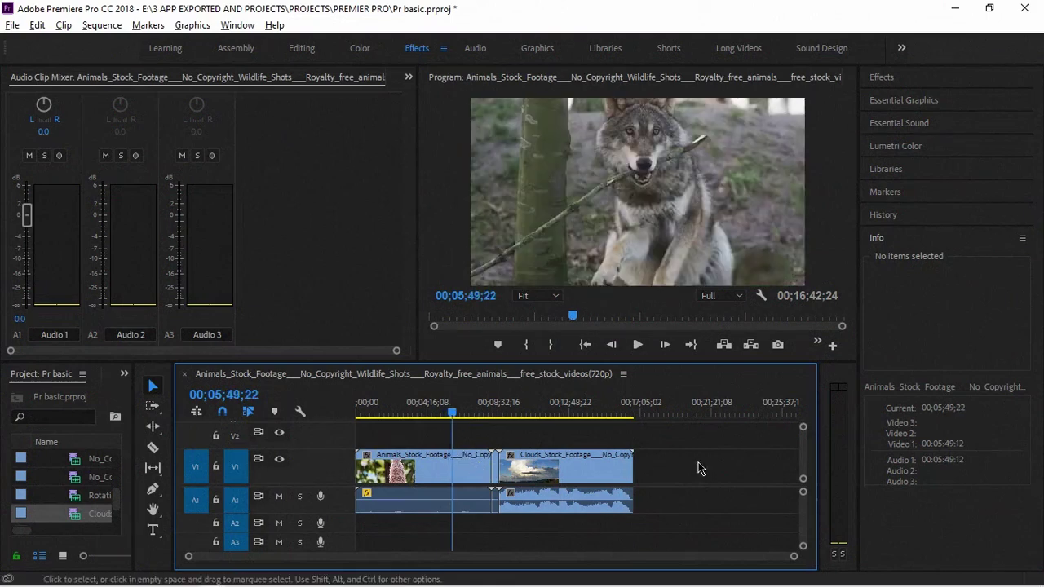
left_click_drag(700, 446, 425, 492)
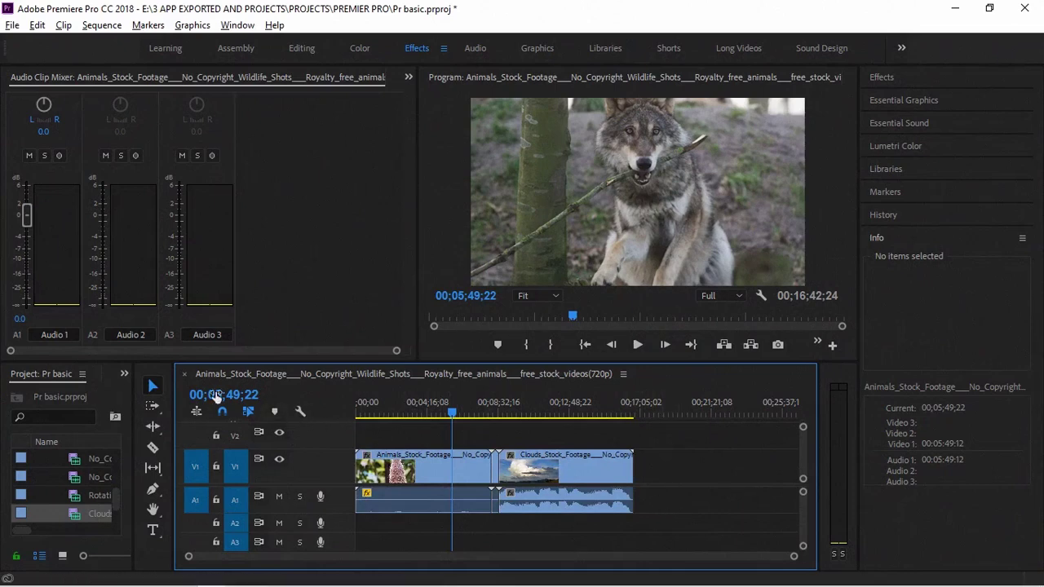
Step: Dock the Tools panel beyond the Info panel, then redock it between the Project panel and timeline as a narrow single column
left_click(155, 373)
left_click_drag(154, 372, 163, 441)
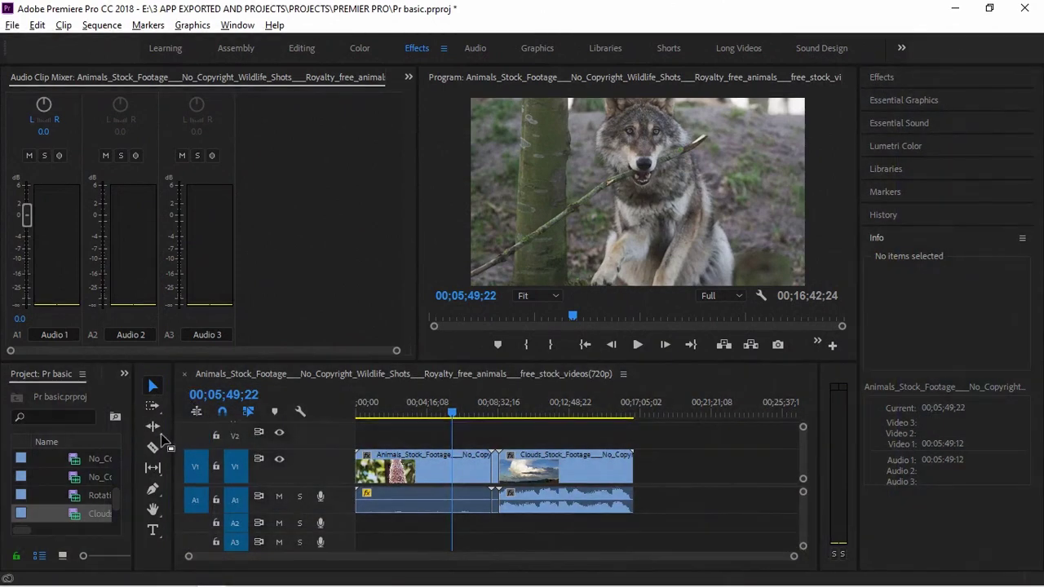
left_click_drag(152, 378, 1026, 432)
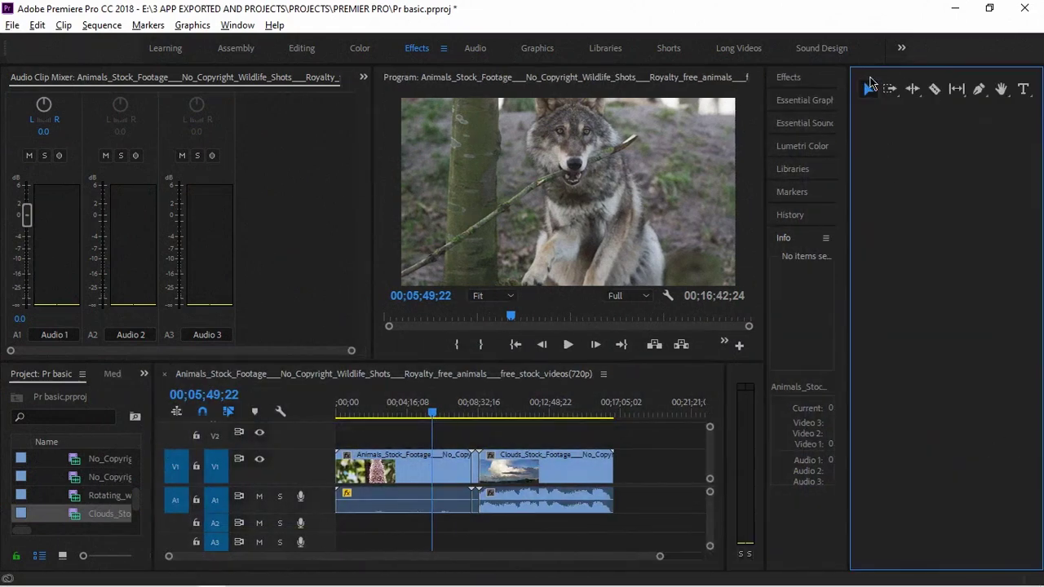
left_click_drag(871, 81, 147, 455)
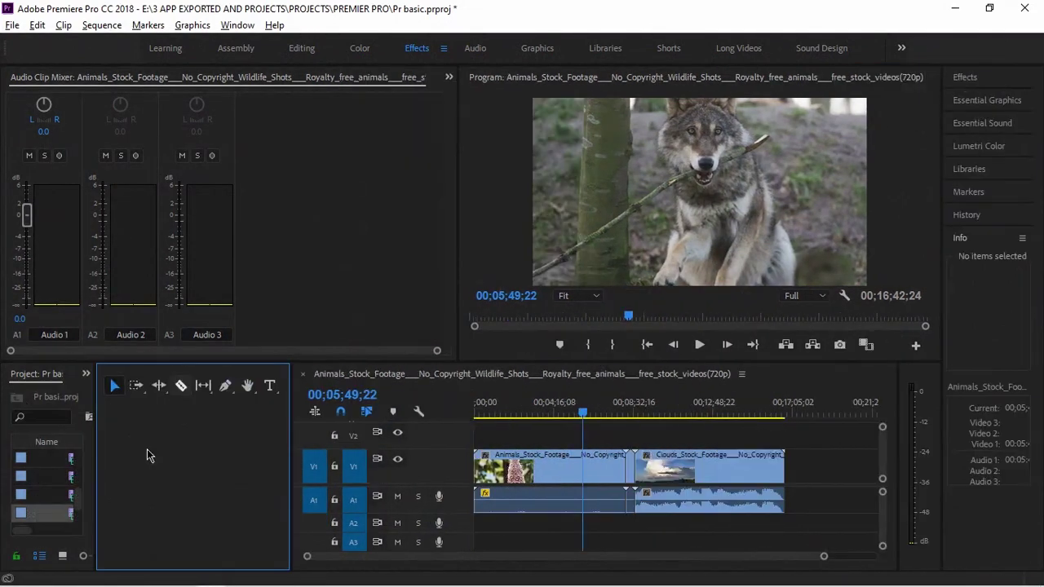
left_click_drag(291, 461, 110, 479)
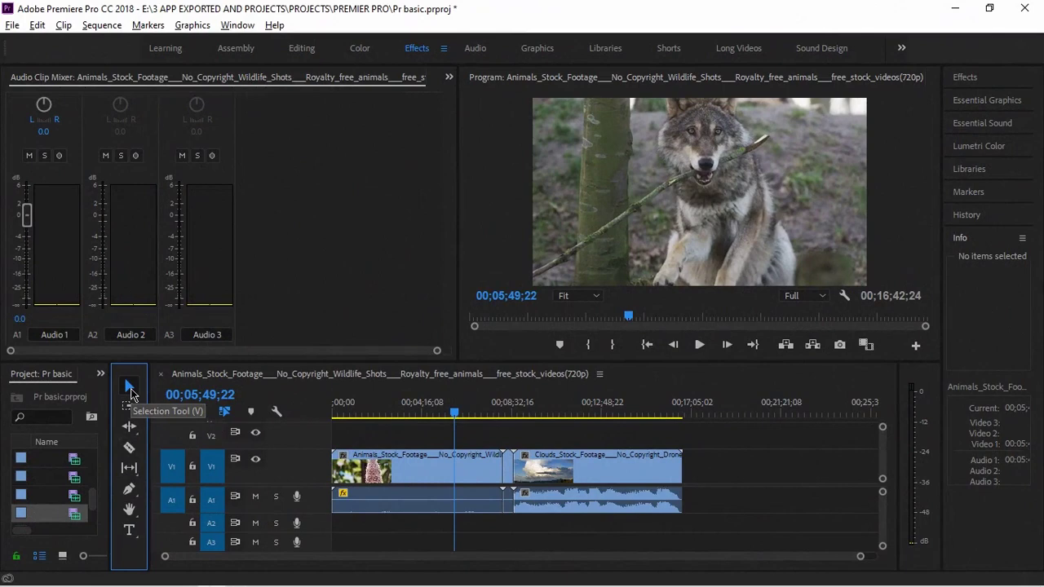
Step: Select the Animals_Stock_Footage clip, switch the selection to the Clouds_Stock_Footage clip, and marquee-select across both
left_click(413, 469)
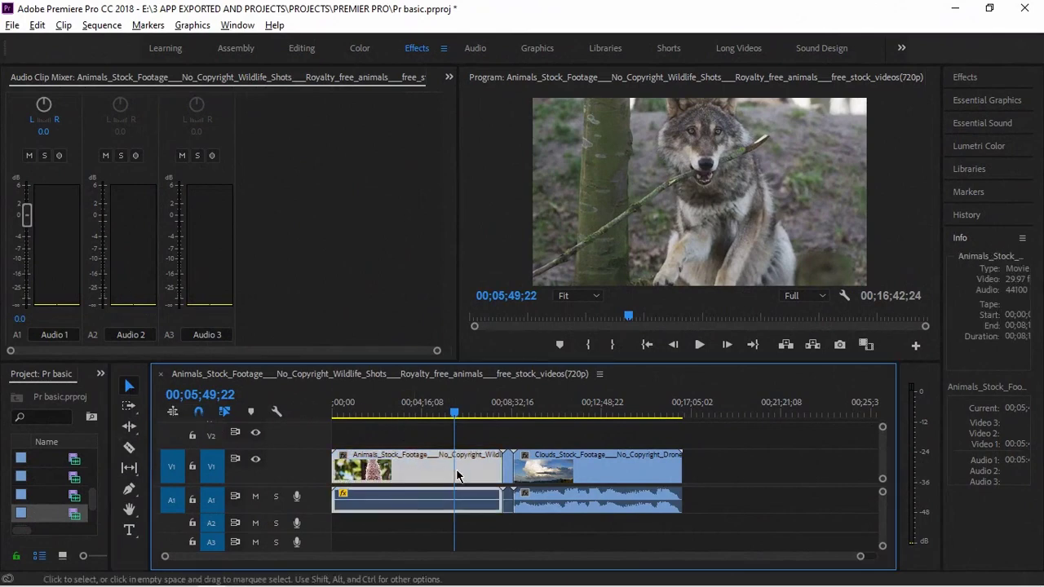
left_click(535, 473)
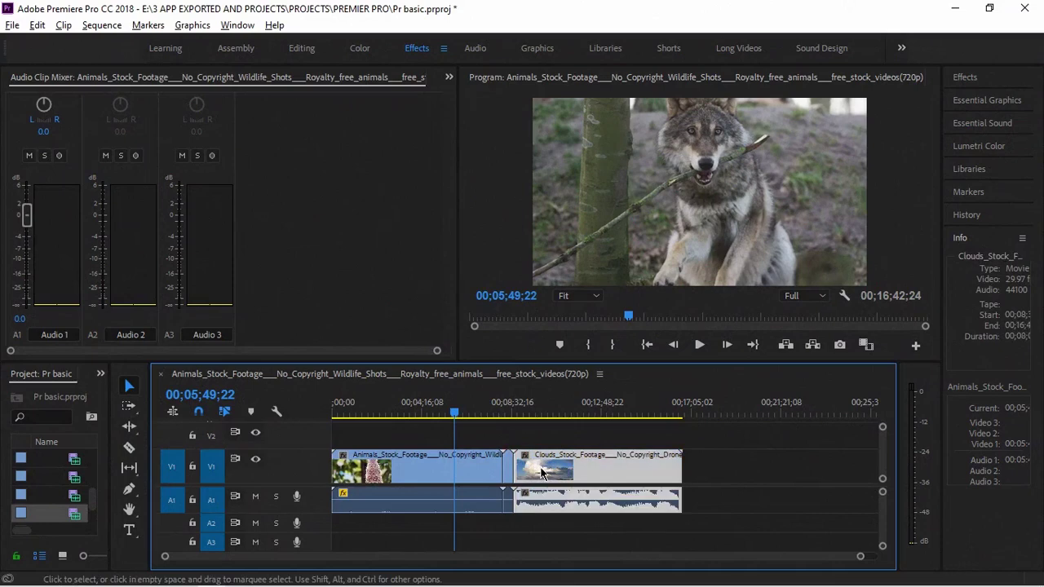
left_click_drag(776, 434, 441, 467)
Step: Widen the Info panel group and select the Clouds_Stock_Footage and Animals_Stock_Footage clips together
left_click_drag(942, 448, 893, 451)
left_click(682, 455)
left_click(658, 473)
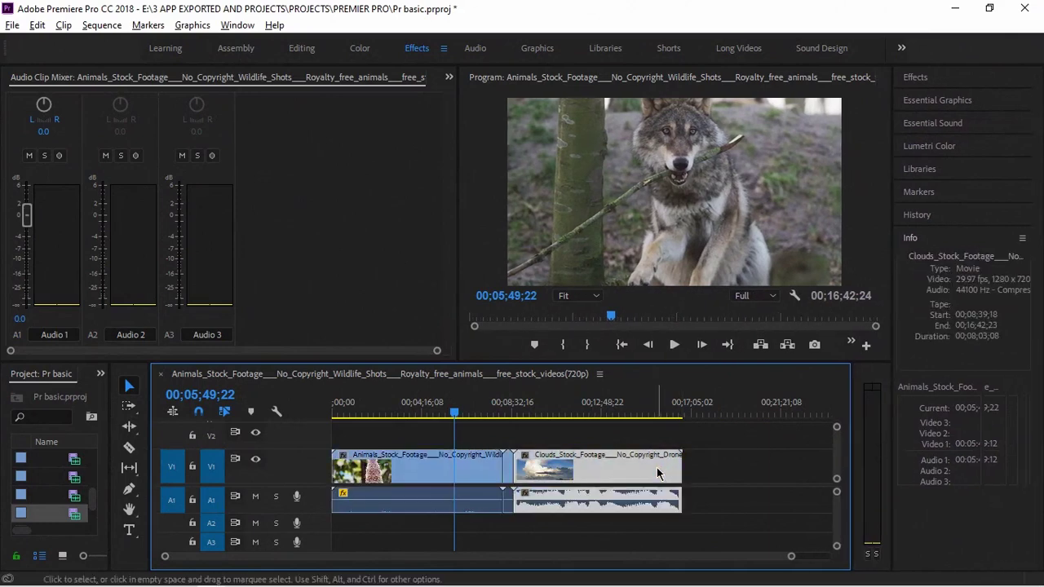
left_click(444, 498)
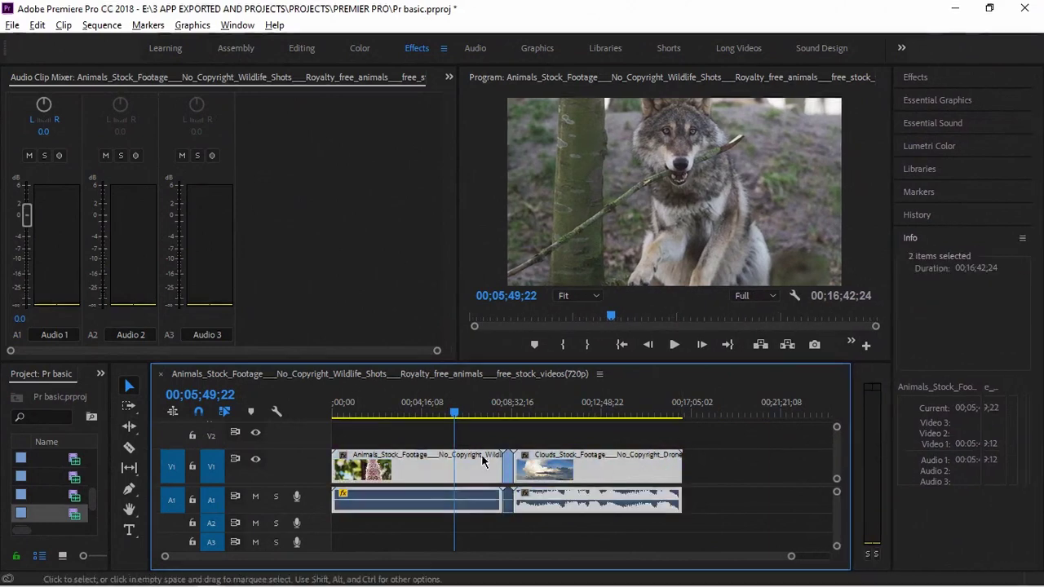
Step: Practise multi-clip selection by adding the Animals and Clouds clips to one selection twice, clearing the selection each time
left_click(727, 444)
left_click(591, 470)
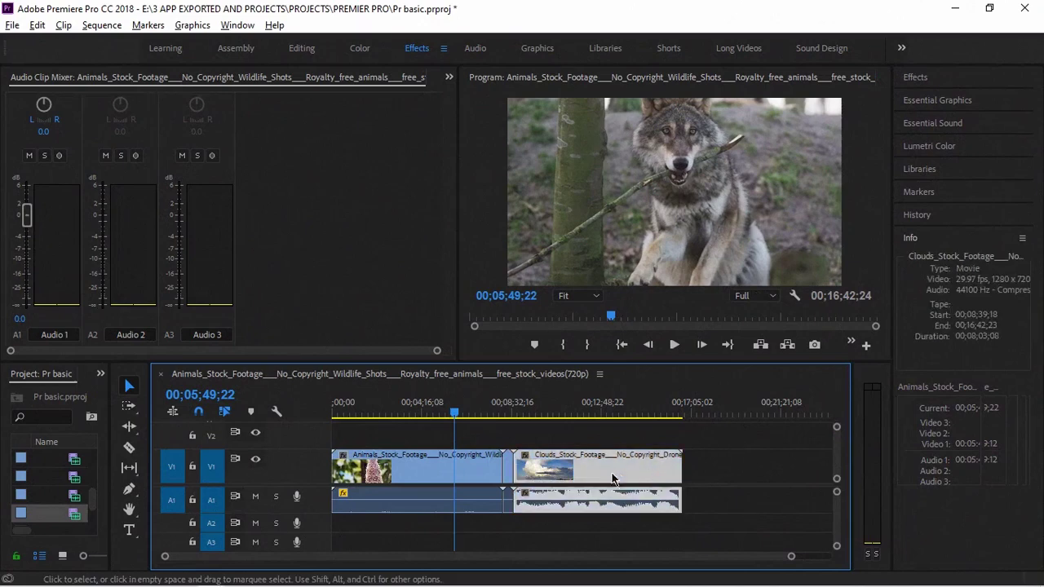
left_click(435, 476, "shift")
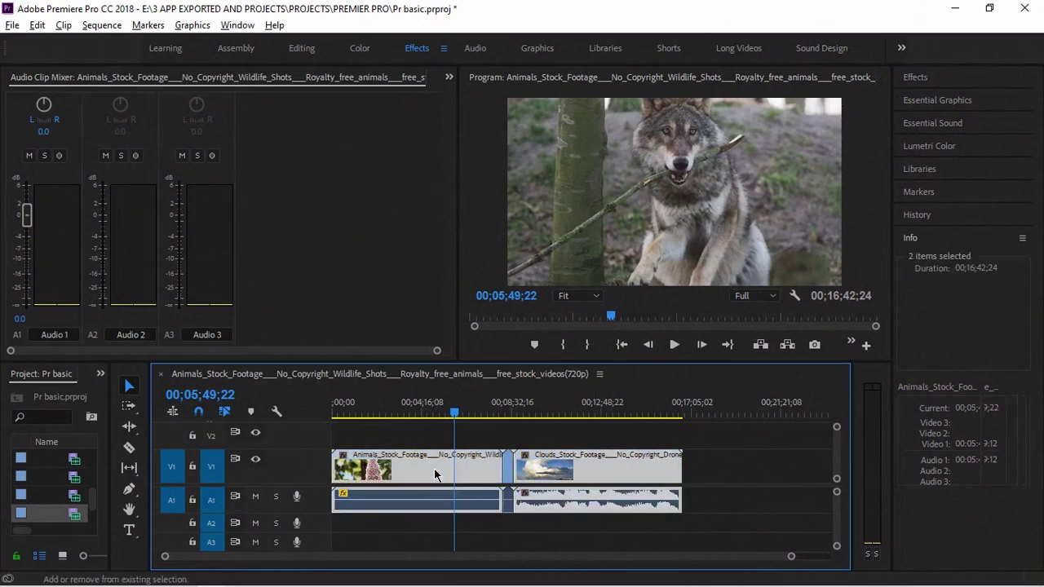
left_click(508, 461)
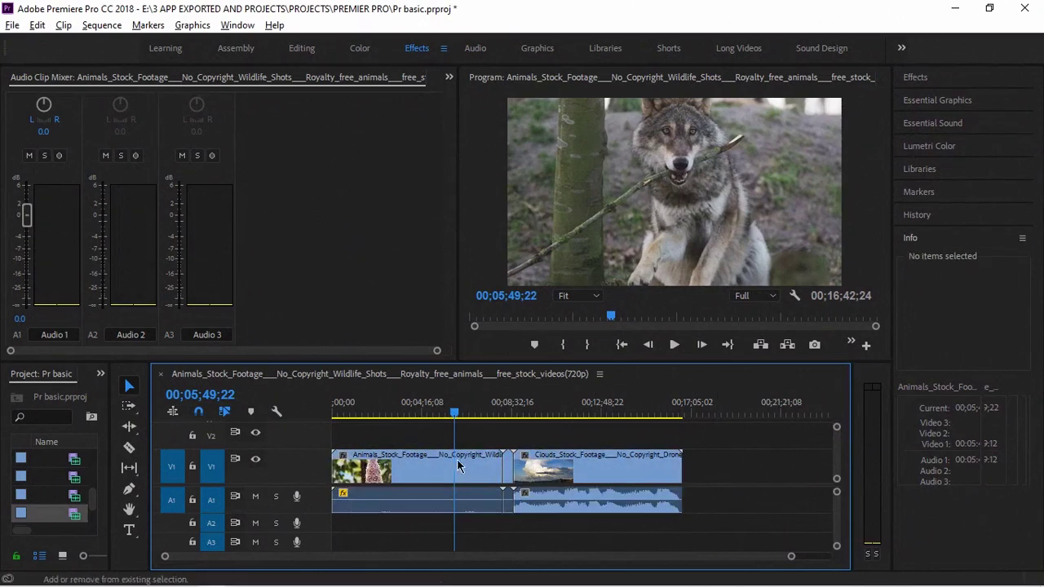
left_click(409, 470, "shift")
left_click(615, 464, "shift")
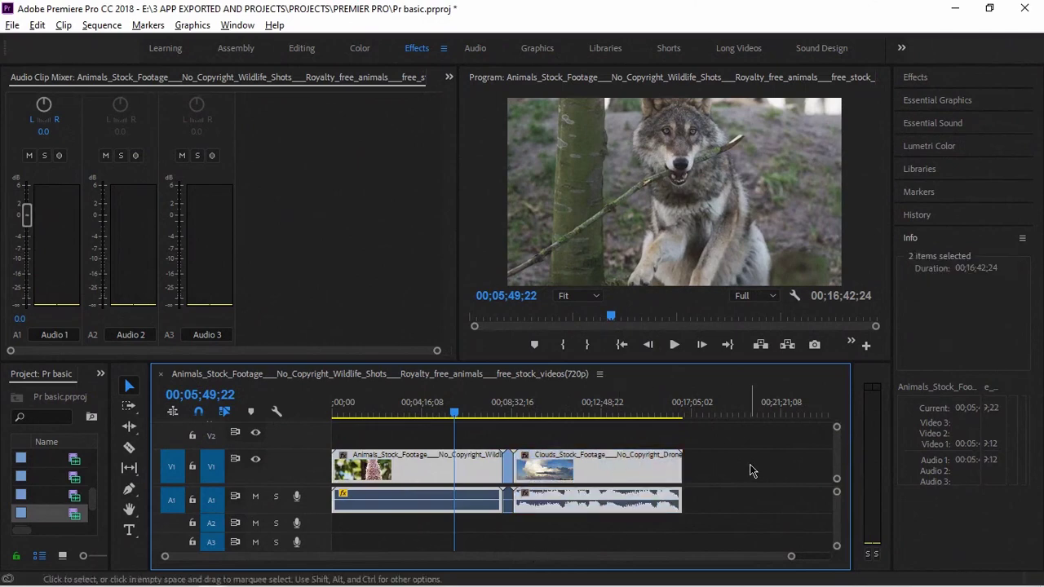
left_click(752, 471)
Step: Widen the Project panel and append the short No_Copyright_Video background clip and the Free_FPV_Drone_Shots clip to the end of V1
left_click(49, 477)
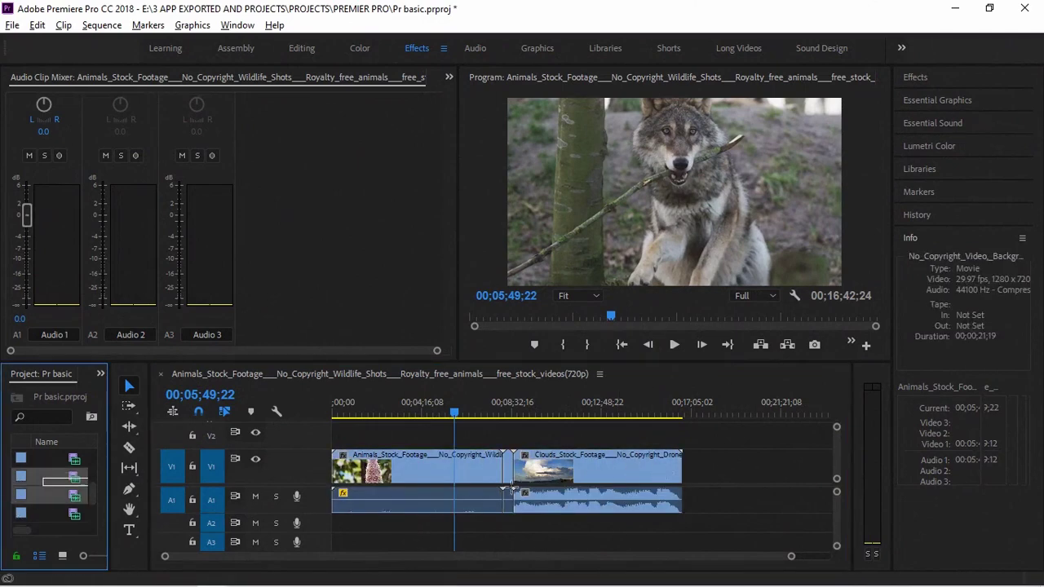
left_click(71, 482)
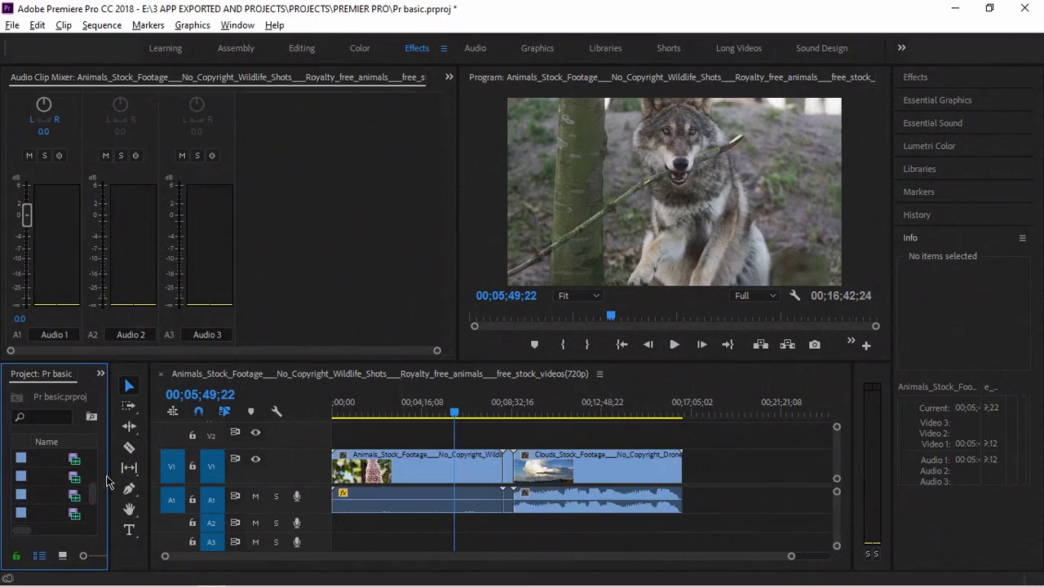
left_click_drag(108, 475, 744, 475)
scroll(83, 489, "down", 2)
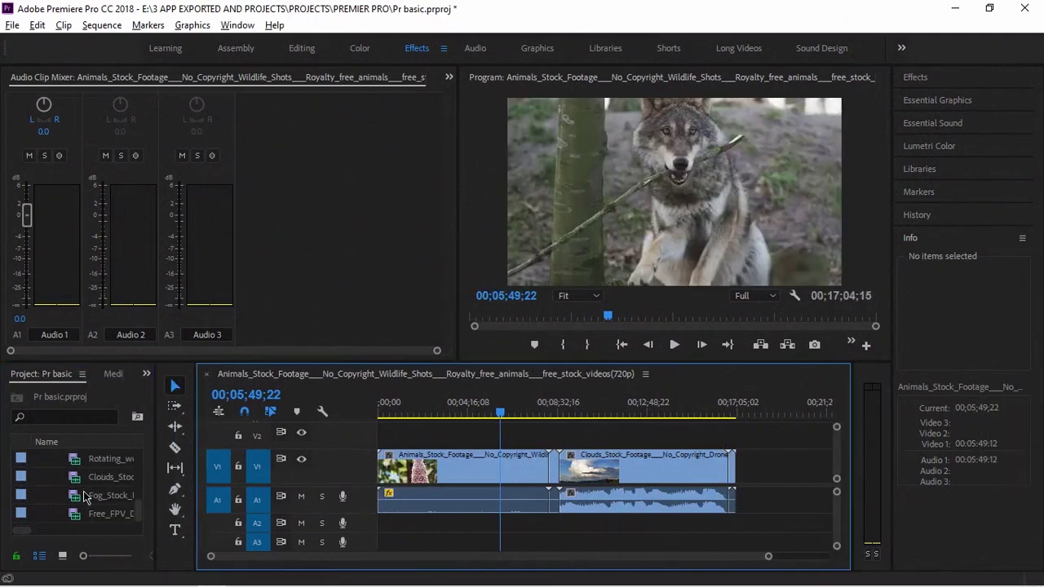
left_click_drag(94, 520, 744, 470)
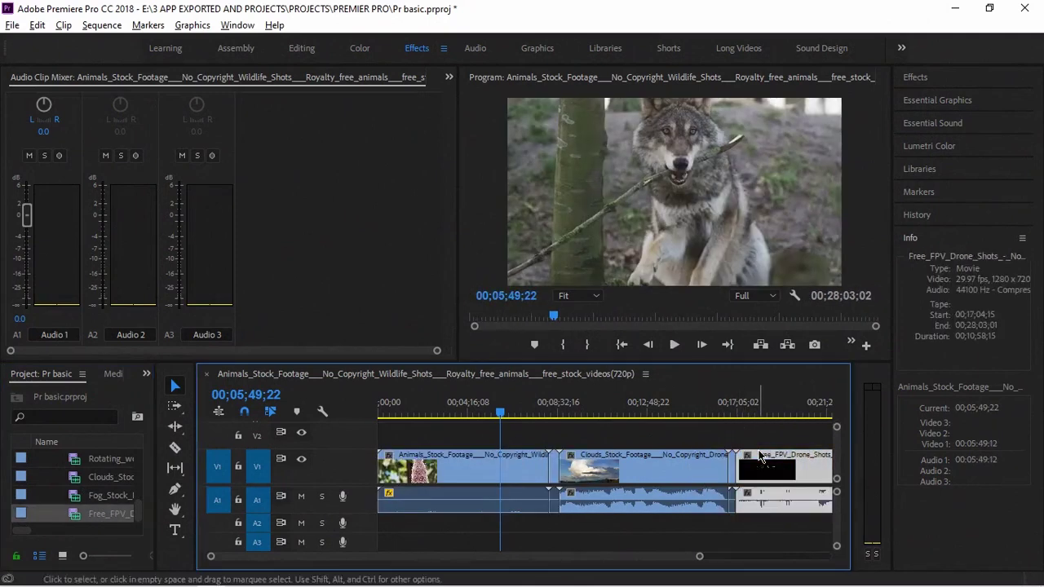
Step: Select the Animals, Clouds and Free_FPV_Drone_Shots clips together, zoom out until the whole sequence fits, and clear the selection
left_click(398, 469, "shift")
left_click(636, 466, "shift")
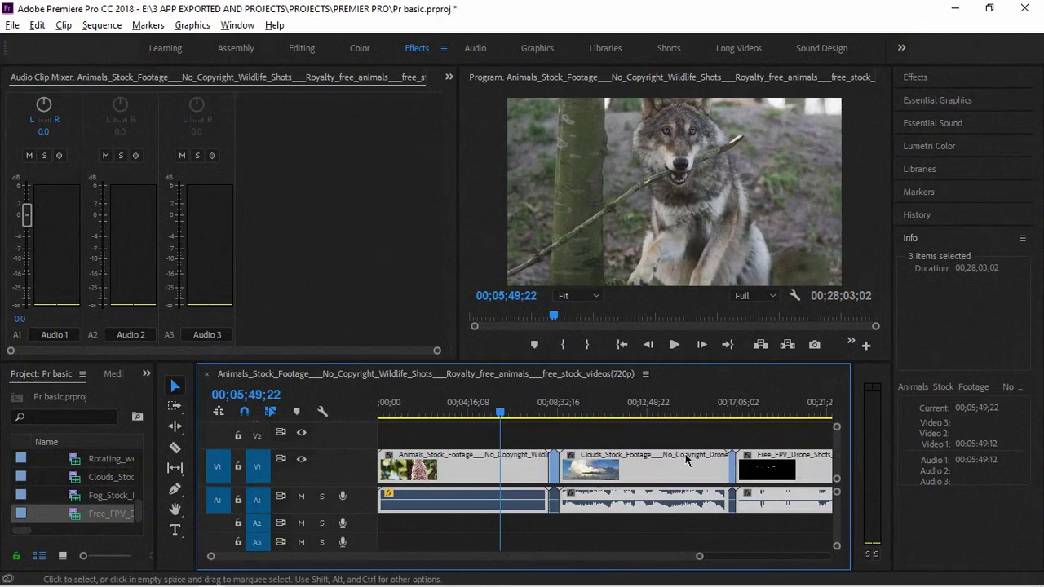
key("minus")
left_click(597, 437)
left_click_drag(640, 431, 517, 444)
left_click(549, 432)
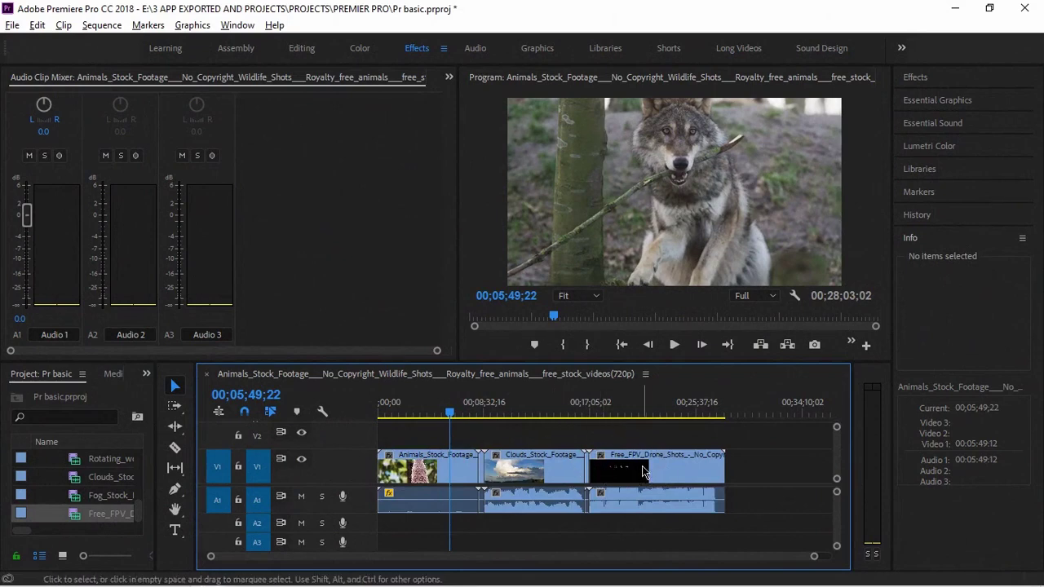
Step: Move the Free_FPV_Drone_Shots clip along V1 to start at 00;25;11;29 and select the short No_Copyright_Video clip after the Clouds clip
left_click_drag(640, 471, 753, 482)
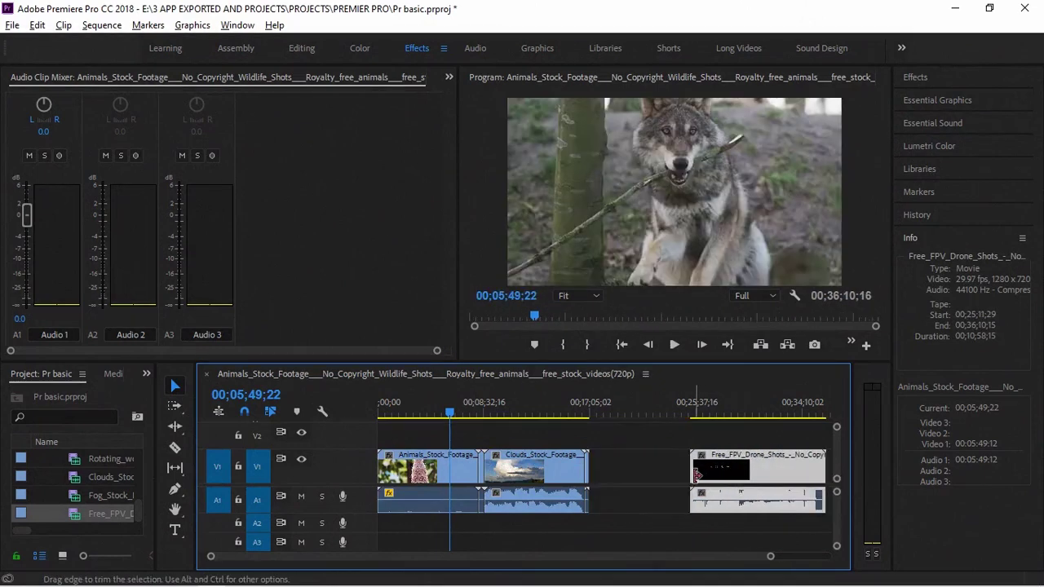
left_click(654, 444)
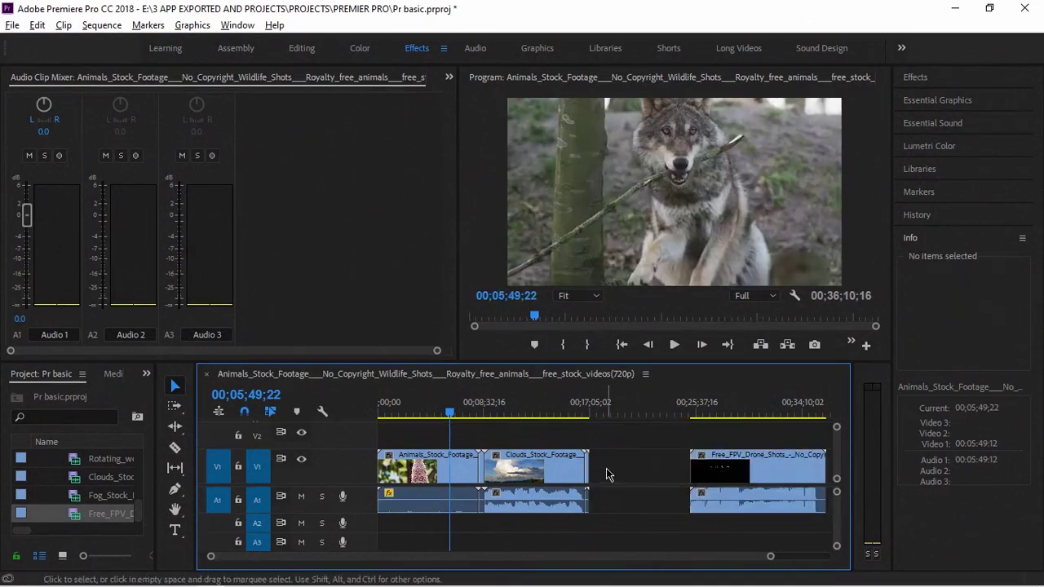
scroll(583, 473, "up", 2)
scroll(582, 473, "up", 2)
left_click_drag(598, 470, 623, 480)
scroll(642, 480, "down", 3)
scroll(728, 484, "down", 4)
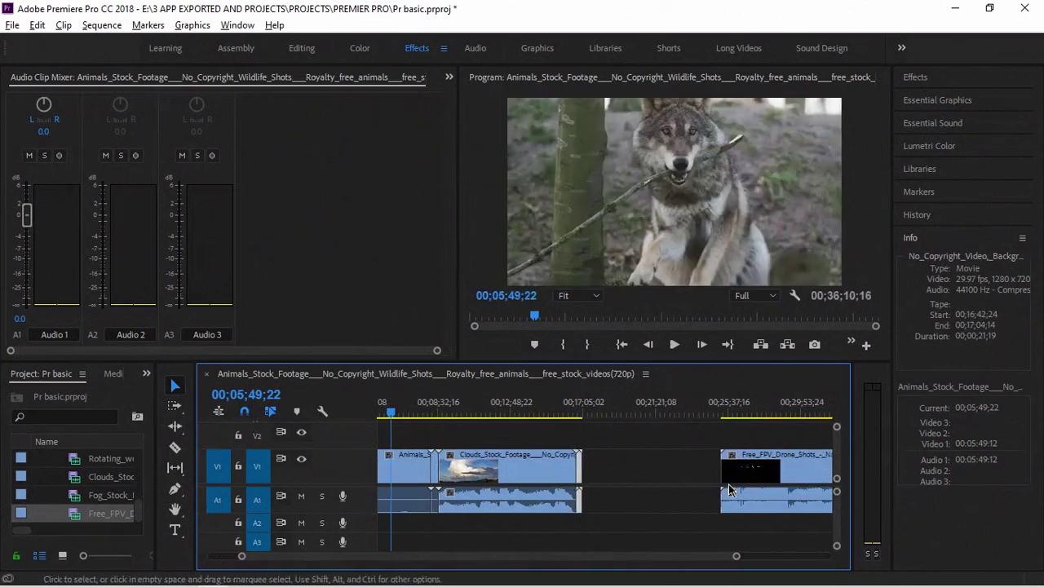
Step: Place the Free_FPV_Drone_Shots clip on V2 and A2 starting at 00;08;10;18, and set the playhead to 00;05;28;08
left_click_drag(714, 473, 686, 501)
left_click_drag(687, 438, 539, 443)
left_click(488, 415)
left_click_drag(487, 416, 489, 440)
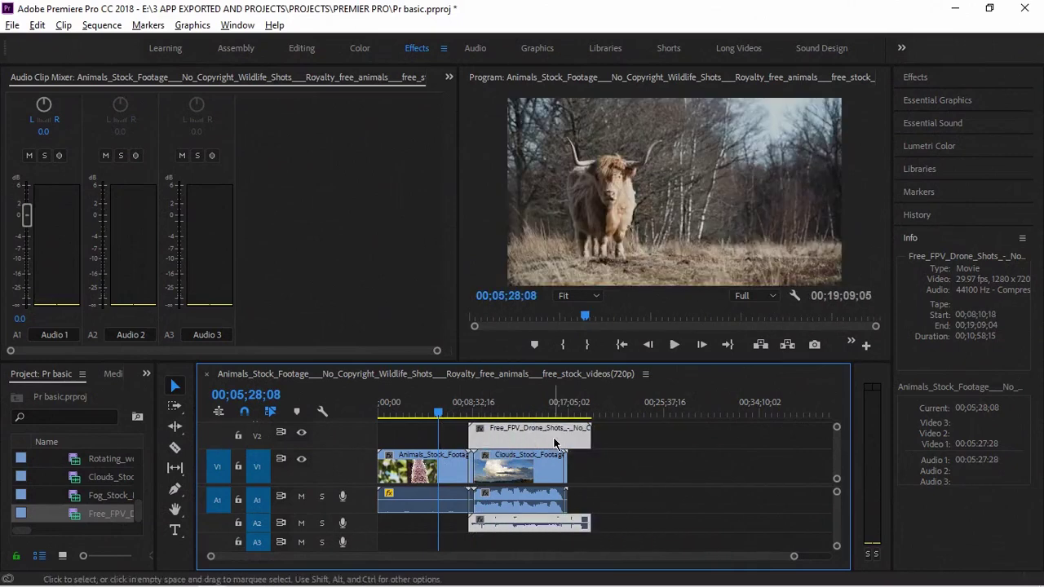
Step: Set the Free_FPV_Drone_Shots clip's audio gain to -50 dB and slide it along V2 to start at 00;06;05;28
right_click(553, 440)
left_click(621, 457)
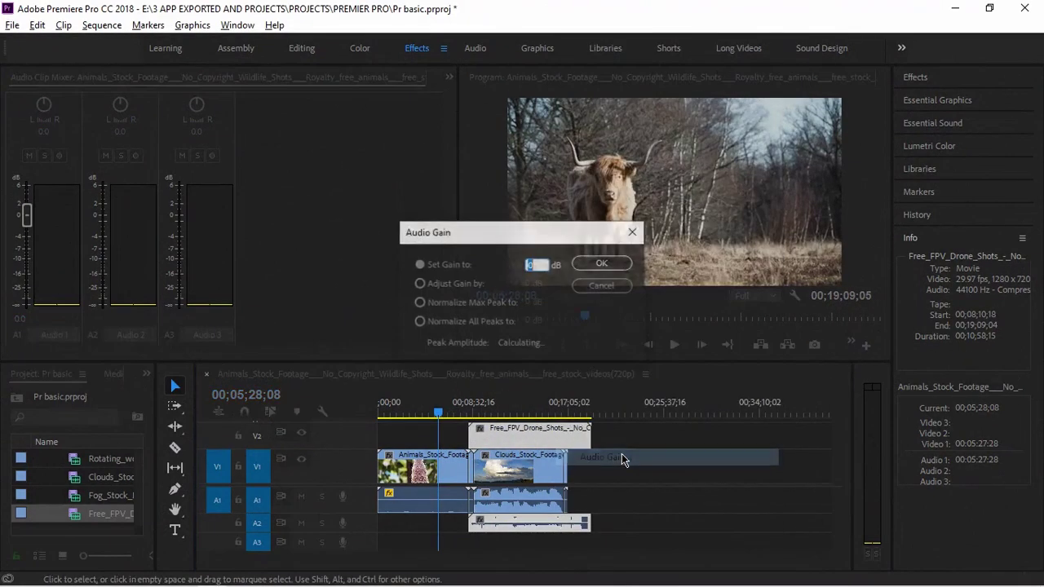
key("Return")
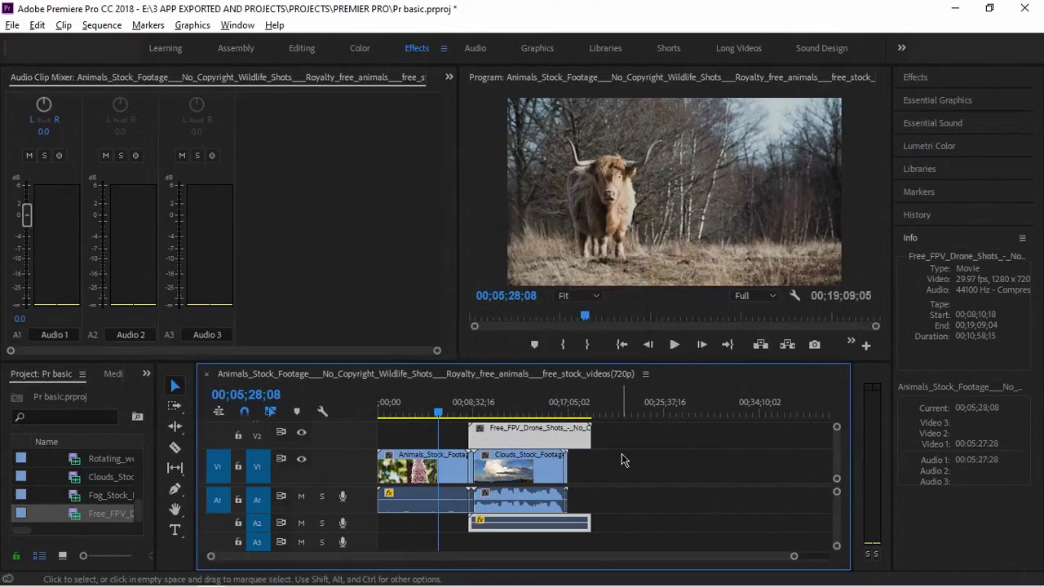
left_click_drag(498, 436, 475, 434)
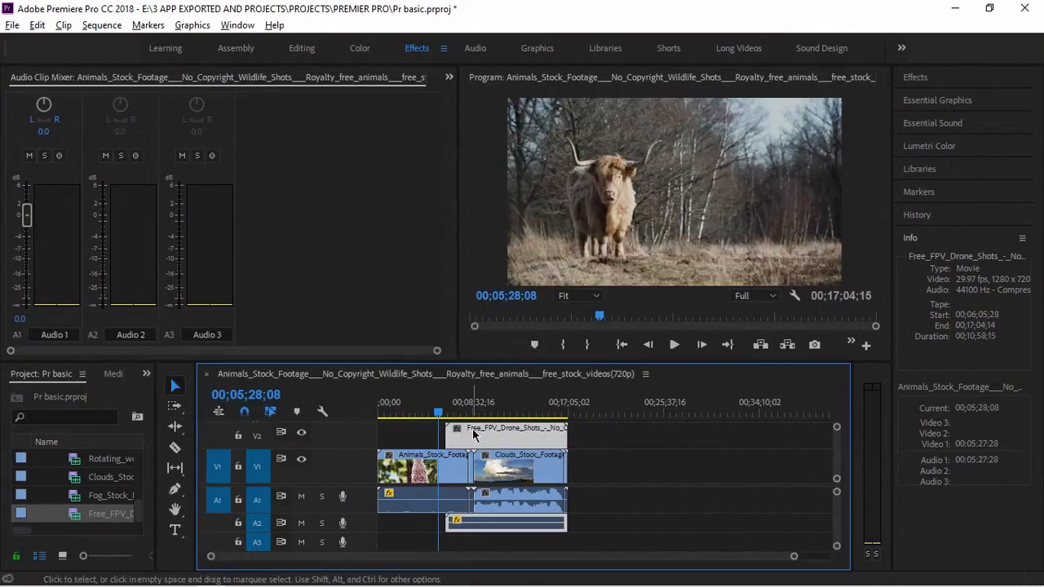
Step: Play the sequence until 00;05;31;11 and move the Free_FPV_Drone_Shots clip to the end of V1, starting at 00;17;04;15
key("space")
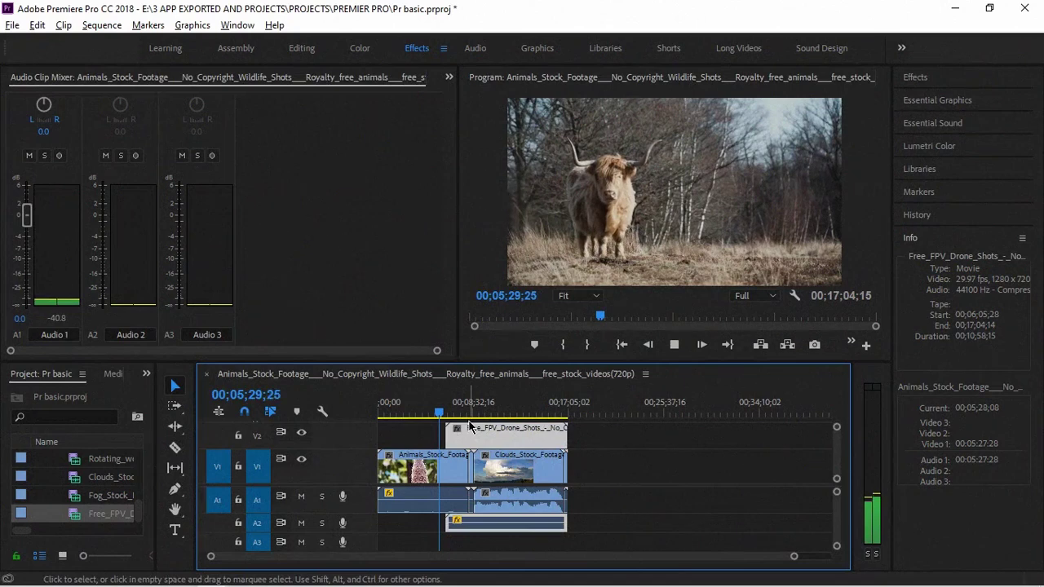
key("space")
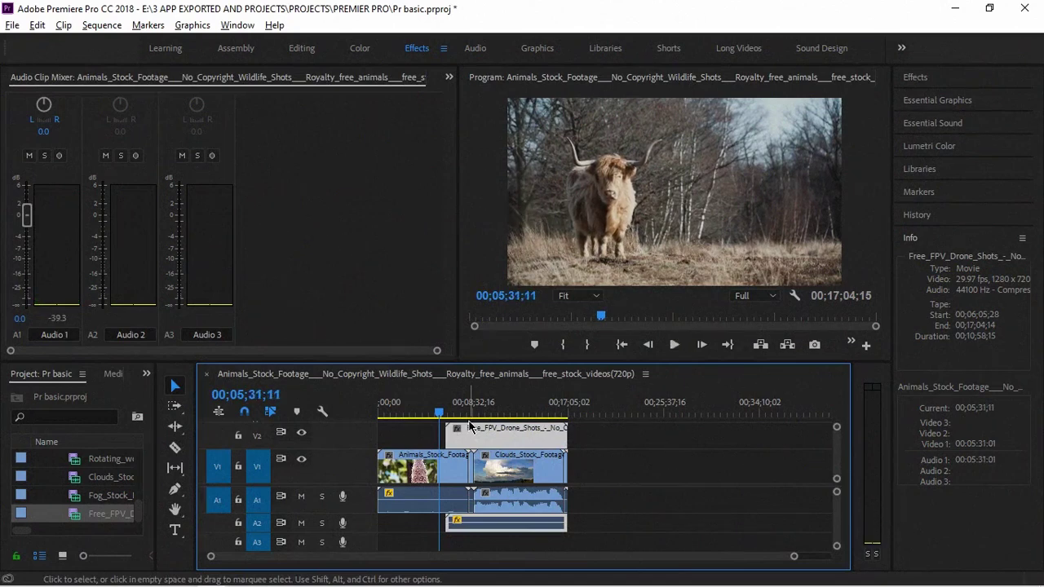
left_click_drag(469, 440, 601, 512)
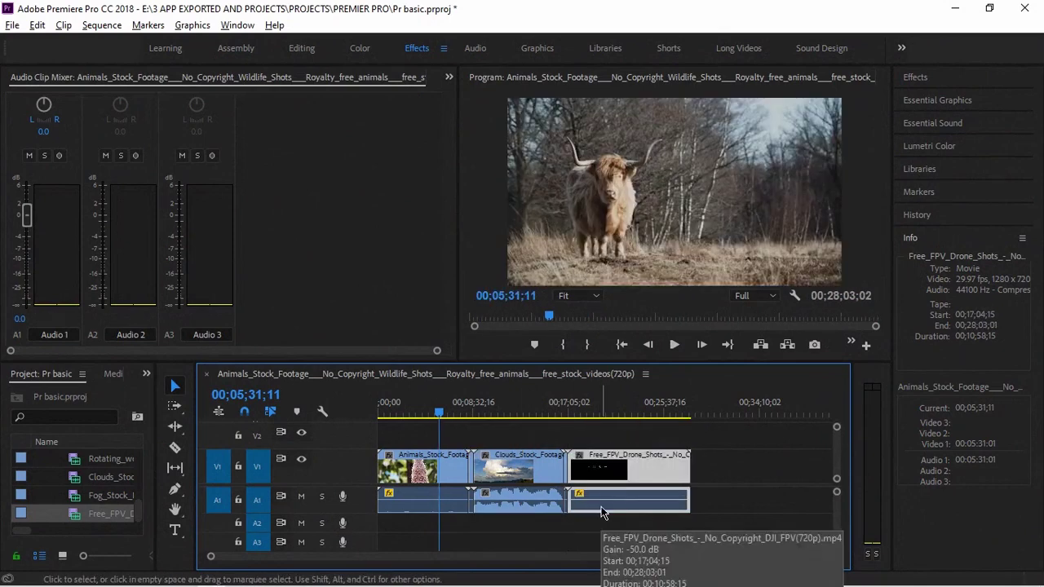
Step: Delete the Clouds_Stock_Footage clip from the timeline and undo the deletion
left_click(522, 471)
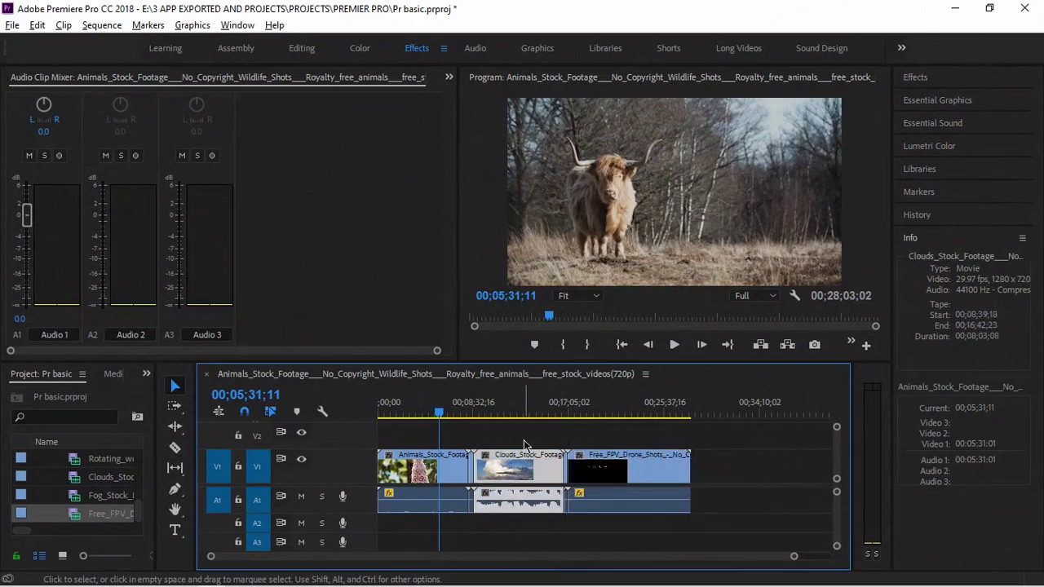
key("Delete")
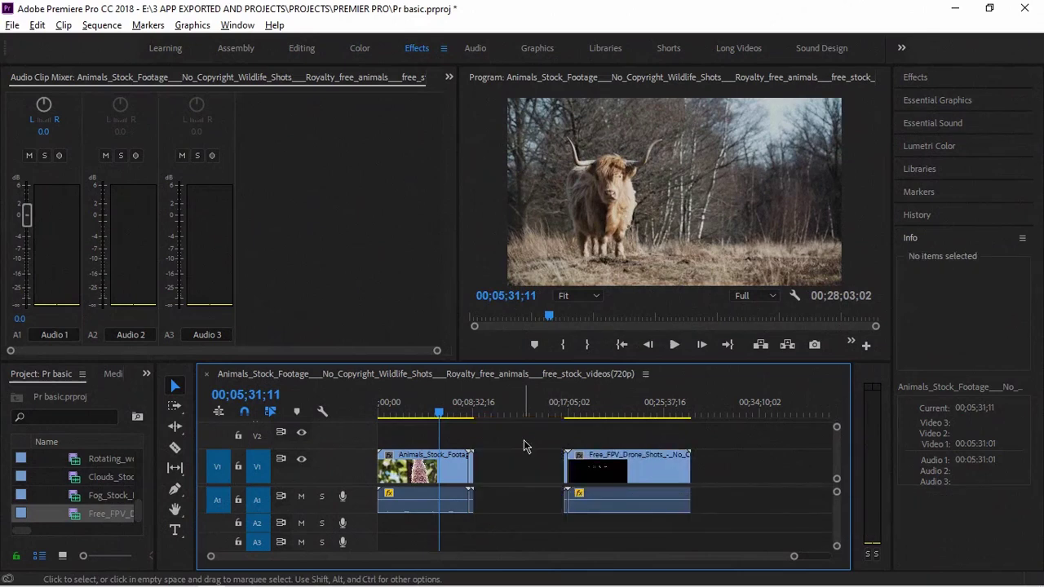
key("ctrl+z")
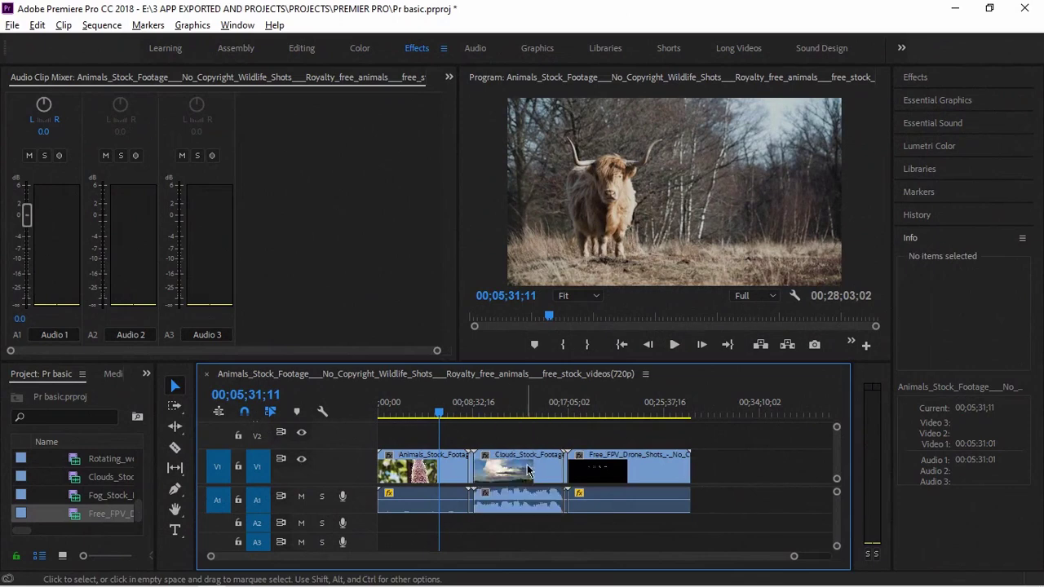
Step: Clear the Clouds_Stock_Footage clip from the timeline and undo the clearing
right_click(526, 469)
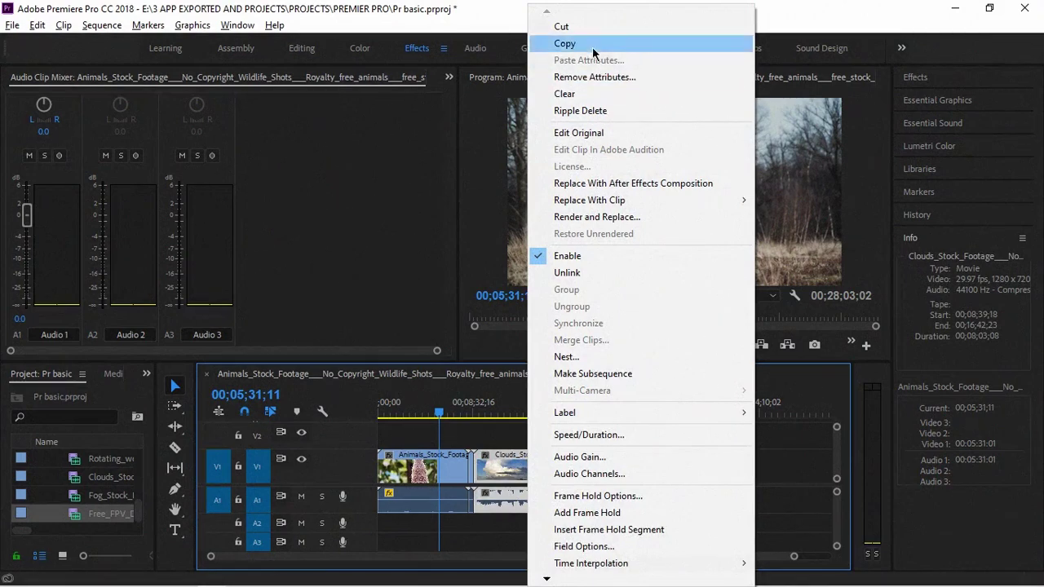
left_click(593, 98)
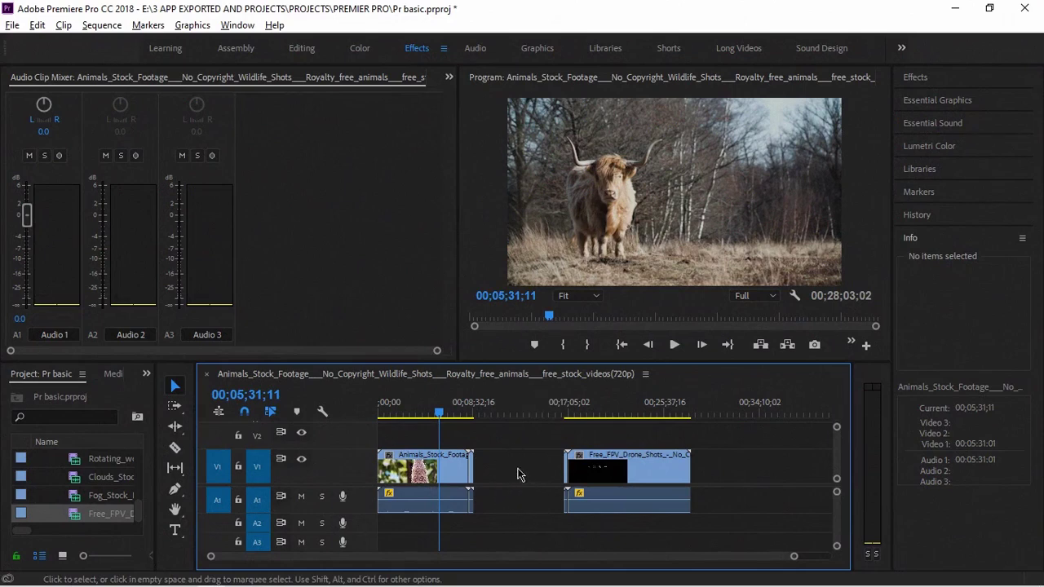
key("ctrl+z")
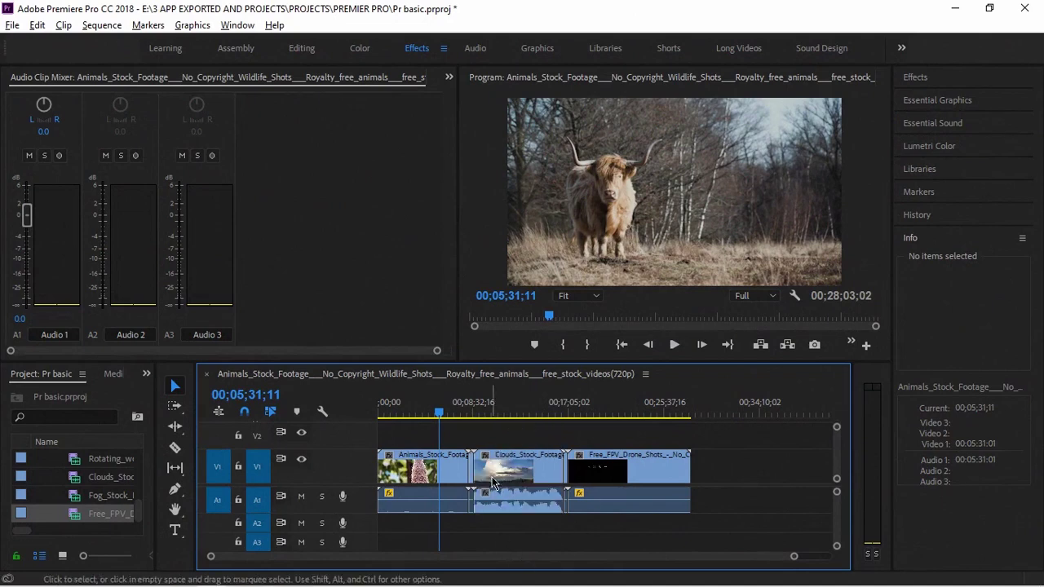
Step: Ripple delete the Clouds_Stock_Footage clip, set the playhead to 00;07;19;03, and undo the ripple delete
right_click(538, 467)
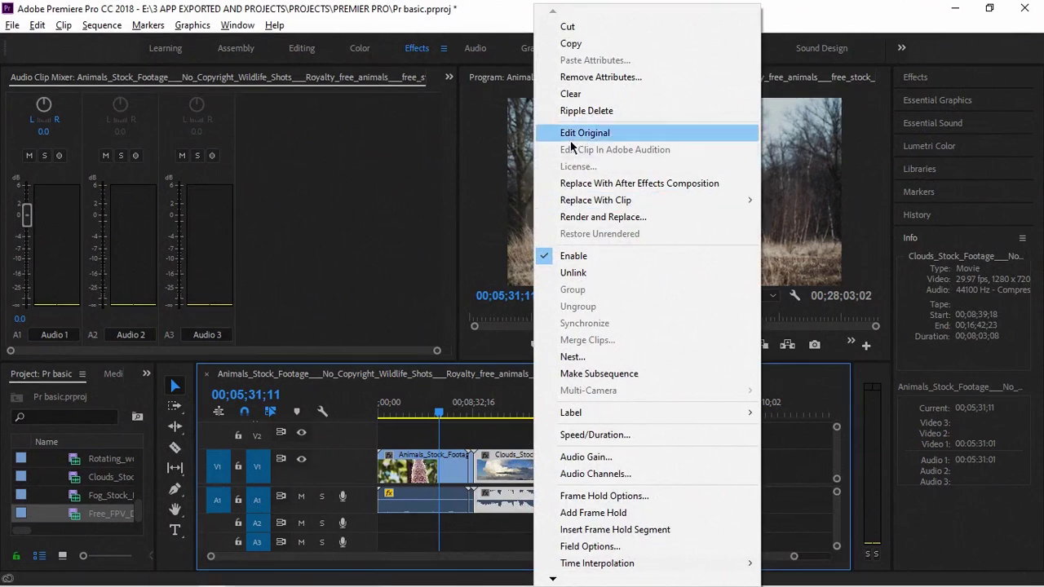
left_click(581, 110)
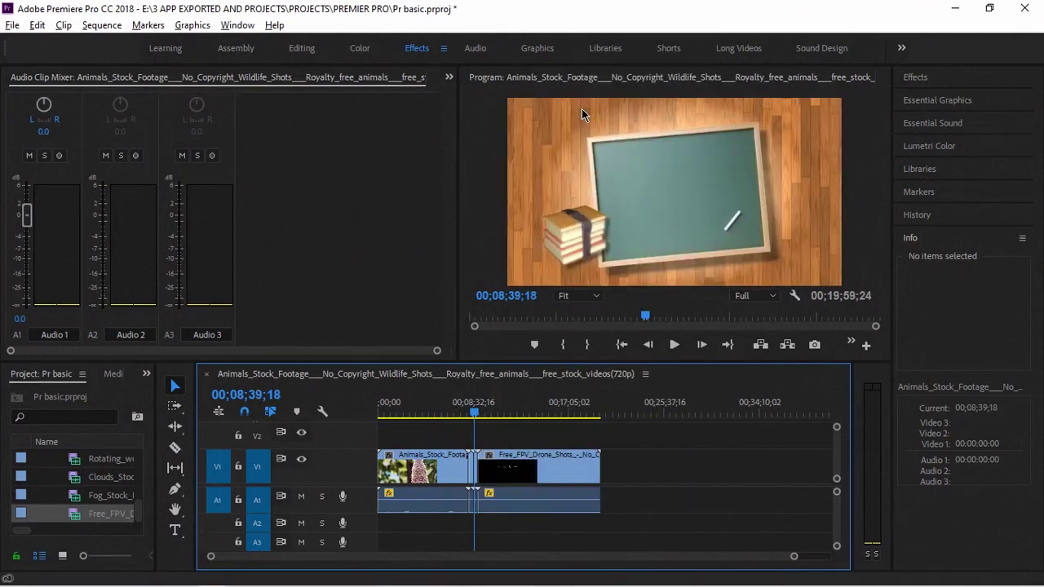
left_click_drag(476, 419, 460, 422)
key("ctrl+z")
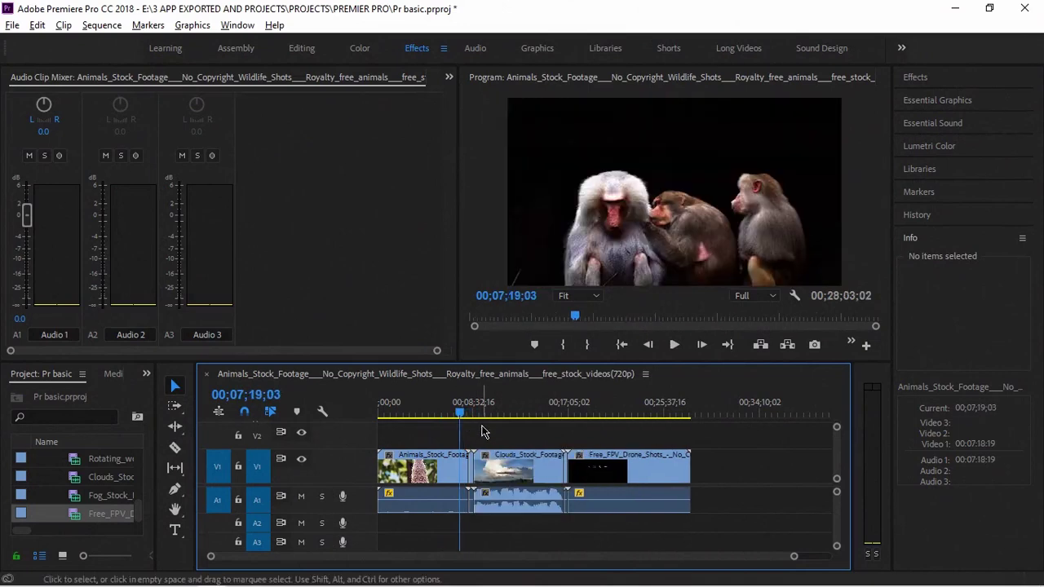
right_click(515, 482)
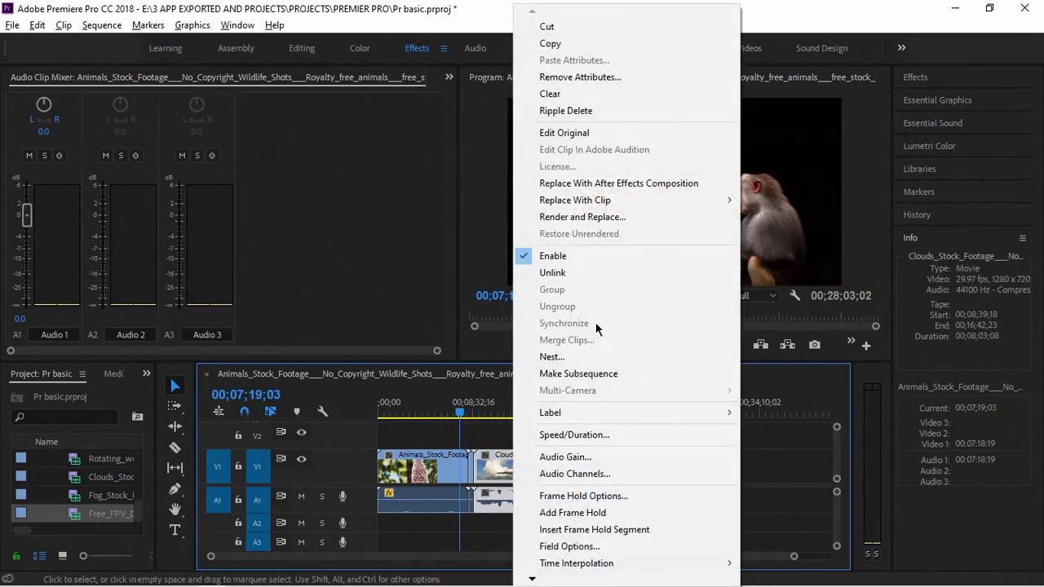
left_click(763, 466)
left_click(764, 467)
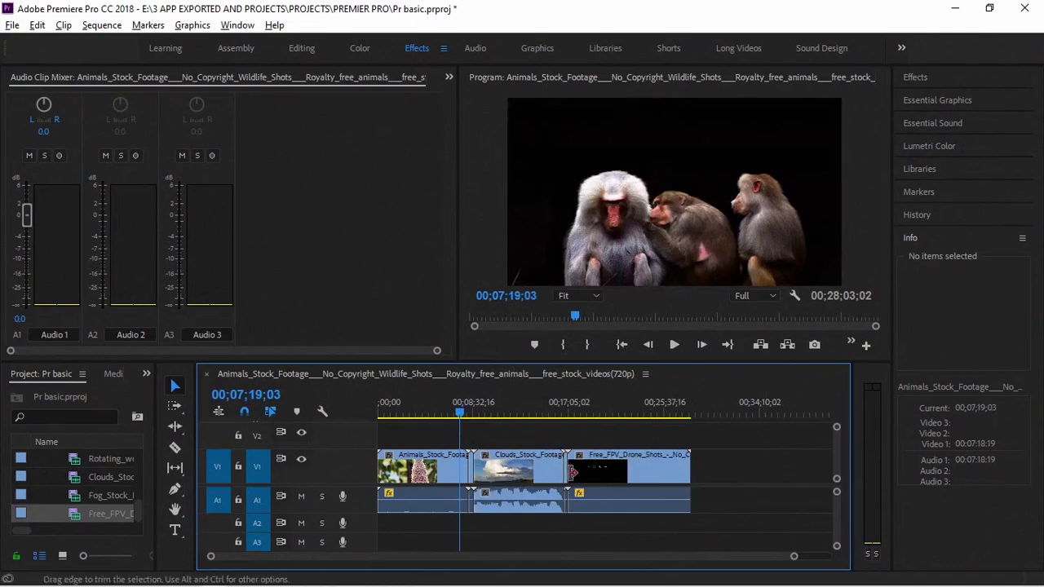
left_click(535, 470)
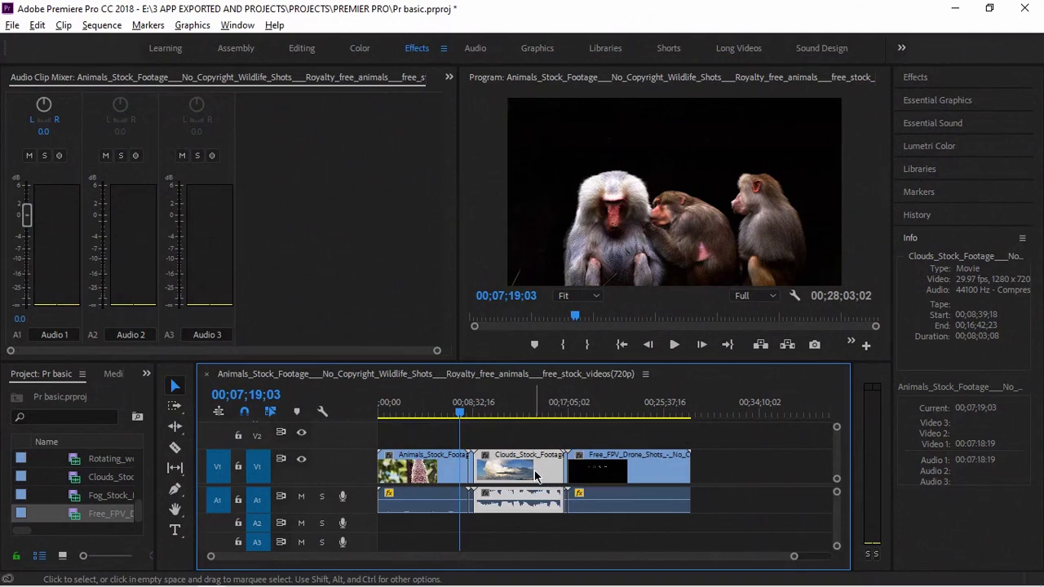
left_click(567, 447)
left_click(569, 451)
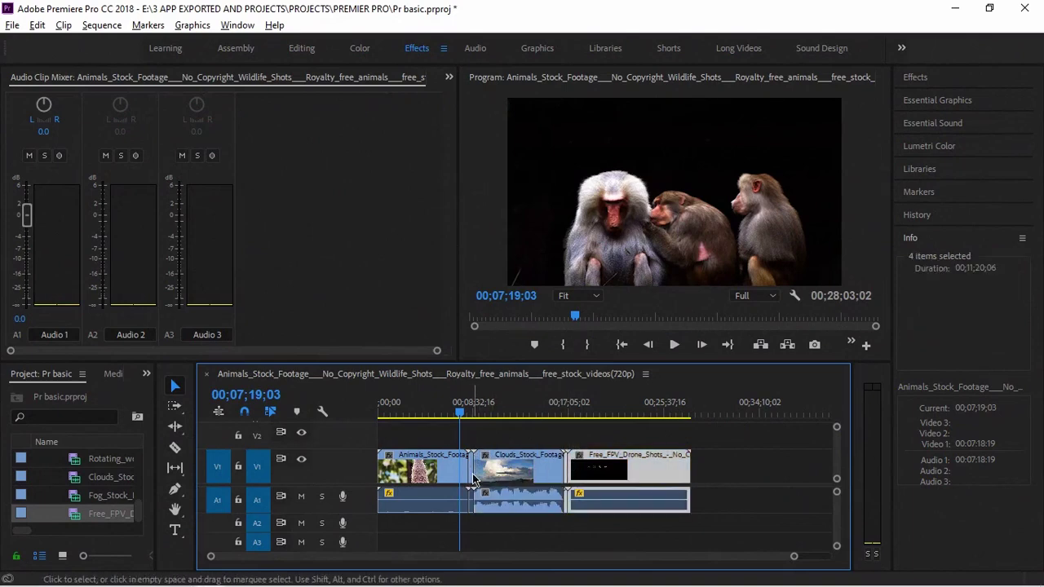
left_click(490, 445)
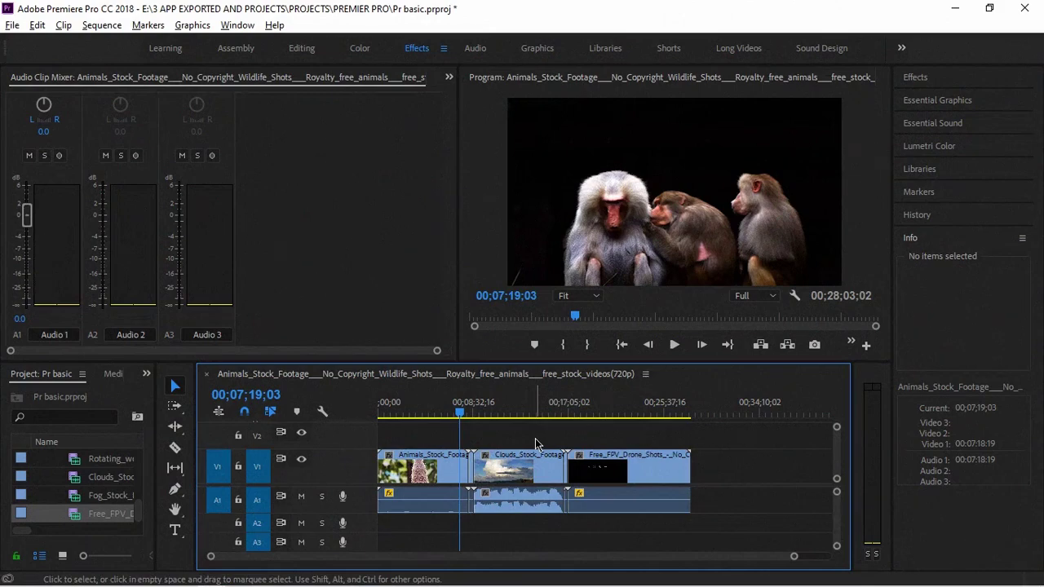
Step: Ripple delete the Clouds_Stock_Footage clip from between the animal and drone footage
left_click(519, 463)
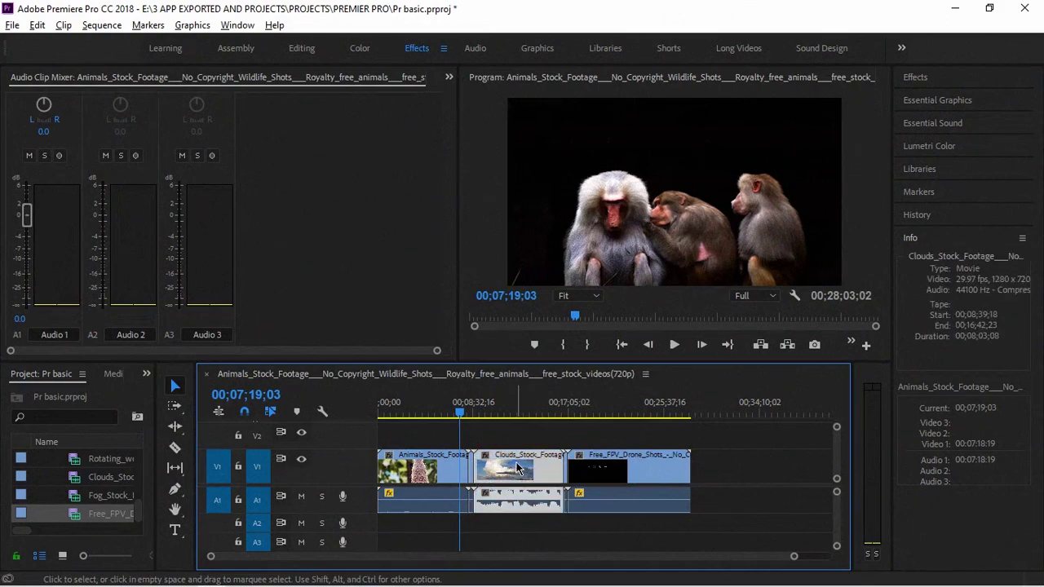
right_click(518, 465)
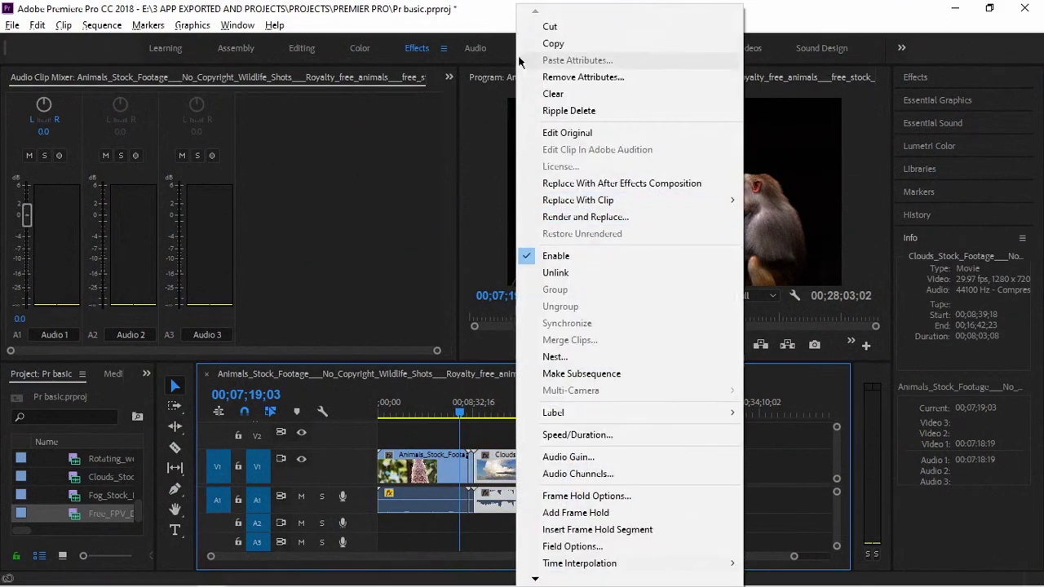
left_click(573, 112)
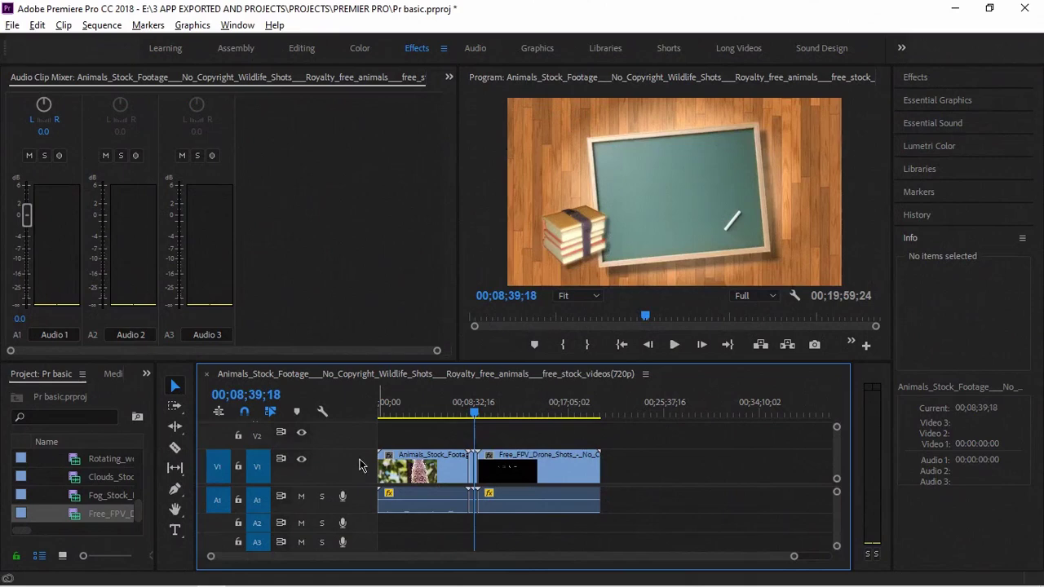
Step: Set the playhead to 00;14;01;06 within the Free_FPV_Drone_Shots clip and activate the Razor tool
left_click_drag(473, 414, 443, 418)
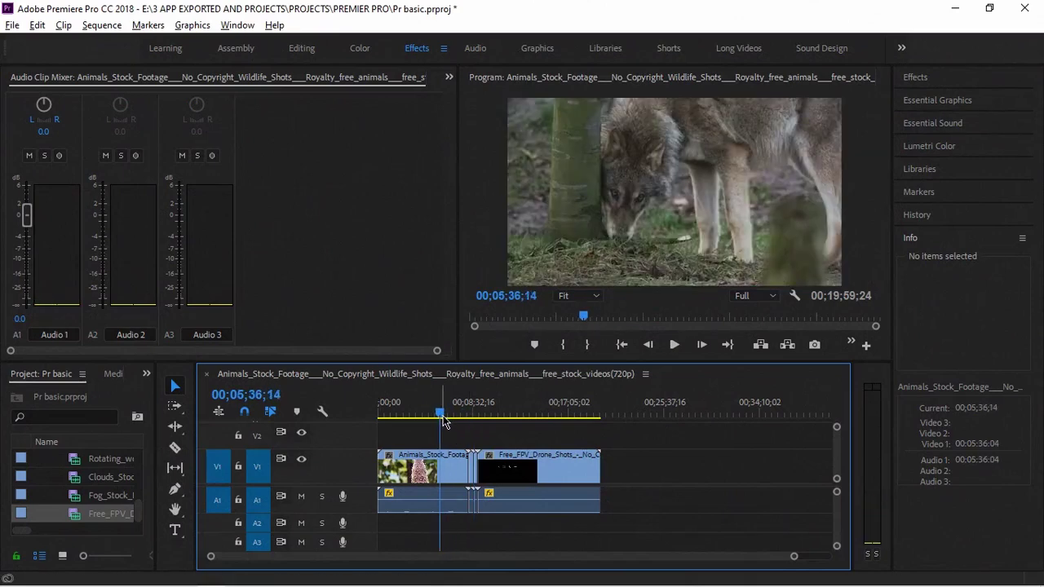
left_click(537, 409)
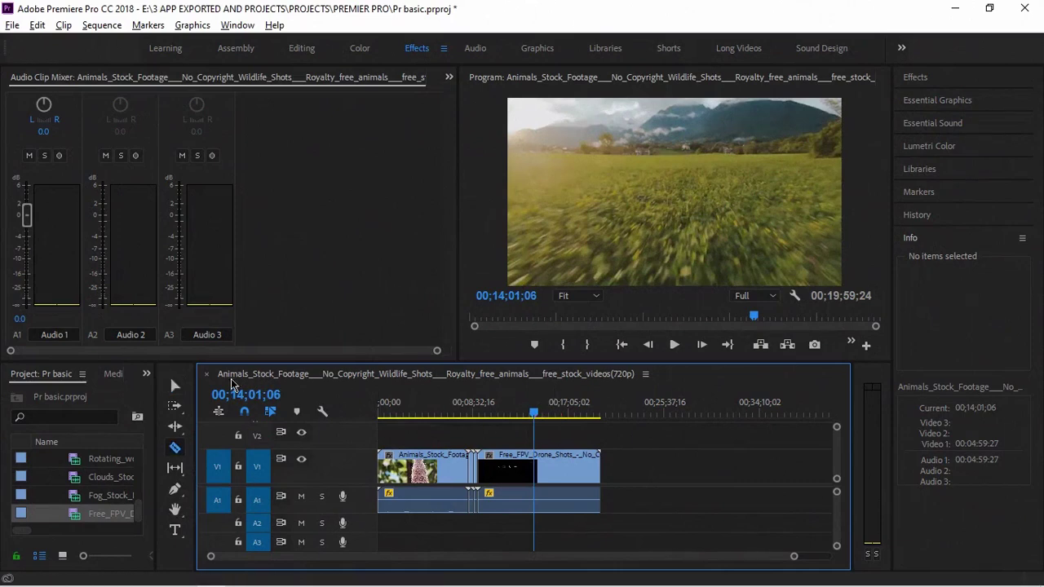
left_click(174, 450)
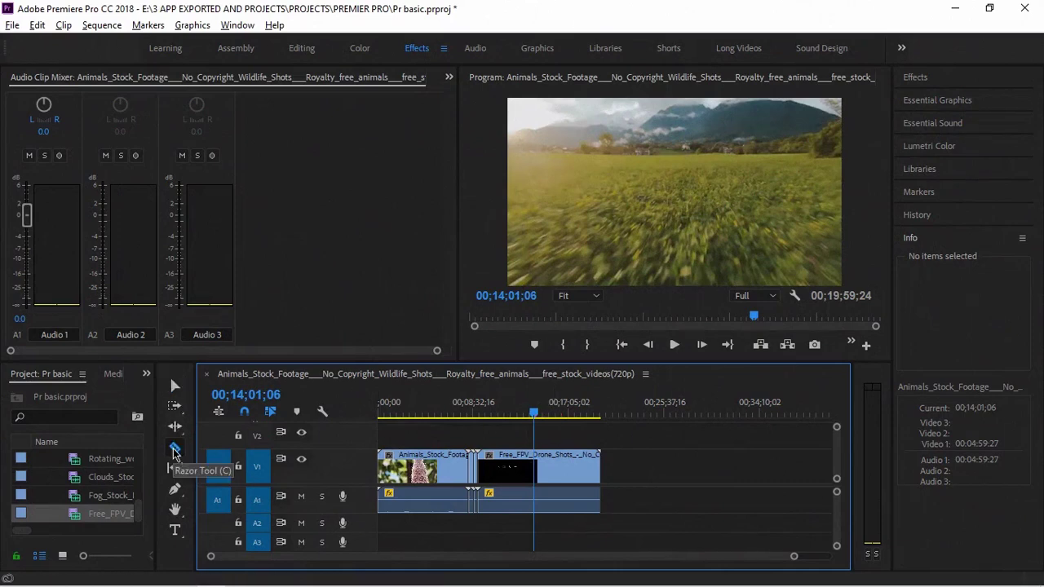
left_click(174, 450)
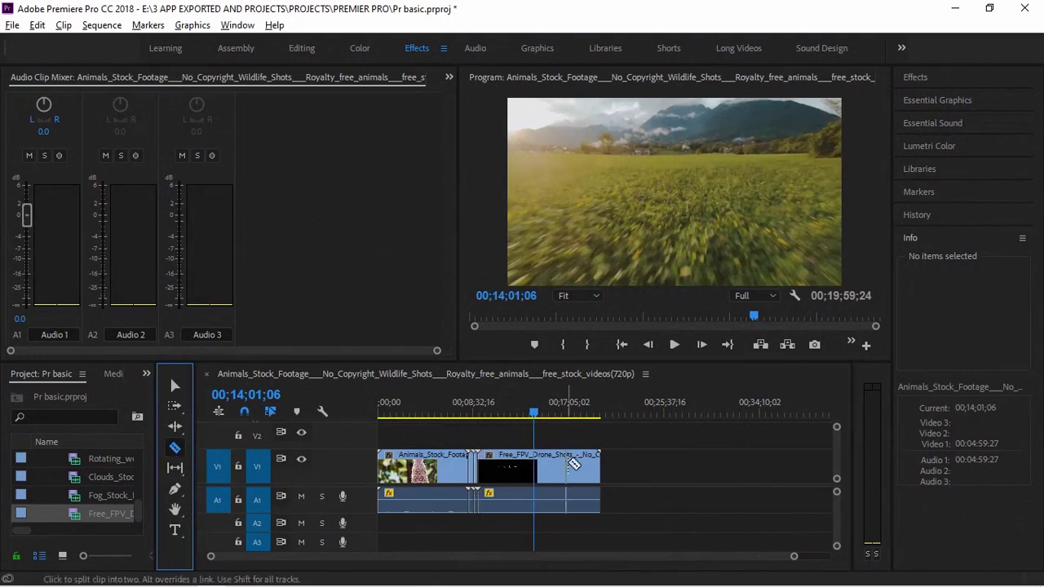
Step: Split the Free_FPV_Drone_Shots clip at two points with the Razor tool and undo both cuts
scroll(540, 484, "up", 3)
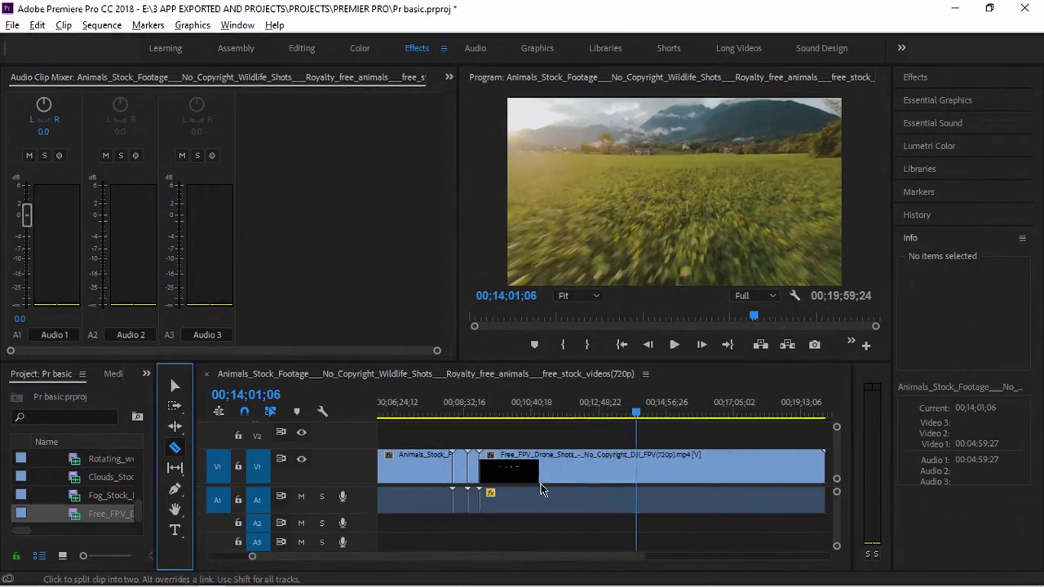
left_click(599, 468)
left_click(677, 469)
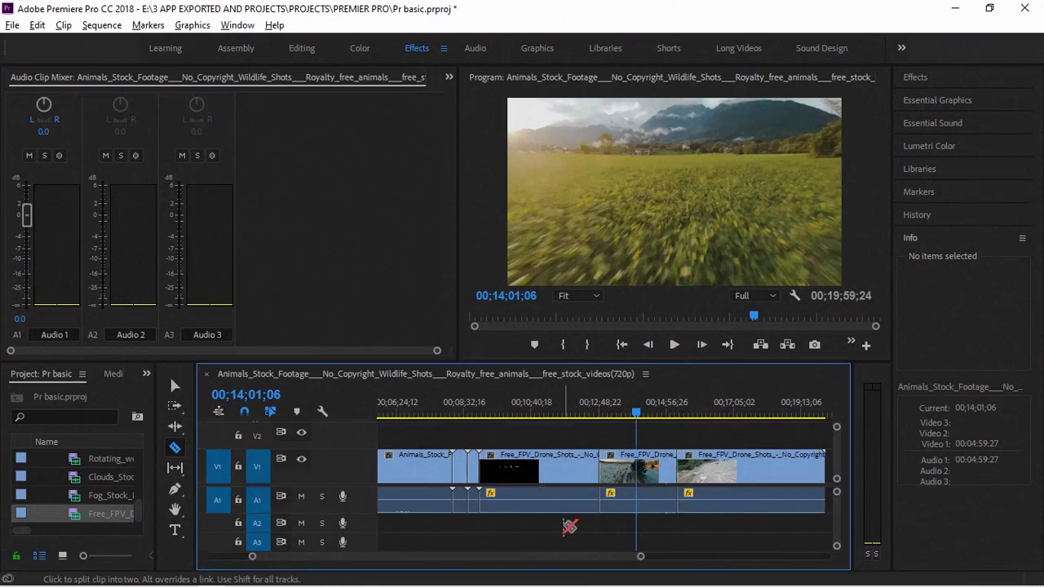
key("ctrl+z")
key("ctrl+z")
Step: Move the playhead back to the start of the Free_FPV_Drone_Shots clip at 00;09;01;09
left_click(634, 416)
left_click_drag(636, 418, 633, 419)
left_click_drag(630, 419, 522, 416)
key("Up")
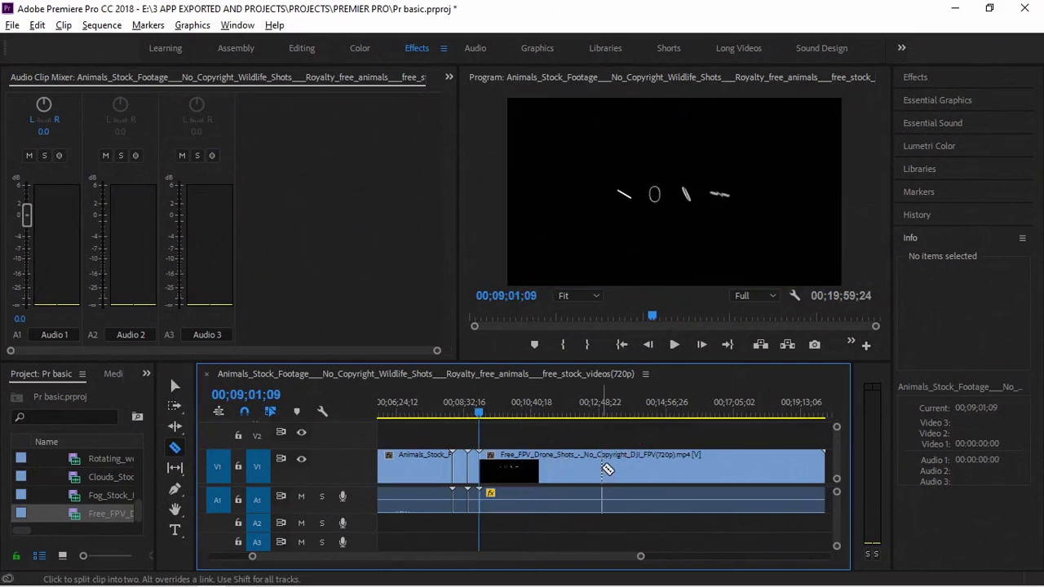
Step: Play the drone clip past its title intro and step frame by frame to set the playhead at 00;09;05;08
key("space")
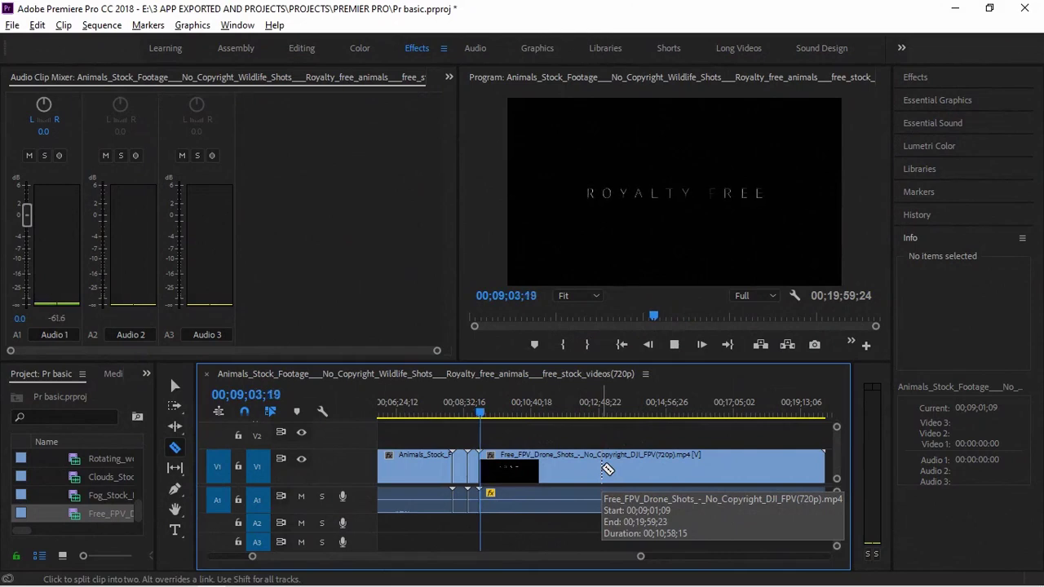
key("space")
key("Left")
key("Left")
key("Left")
key("Left")
key("Left")
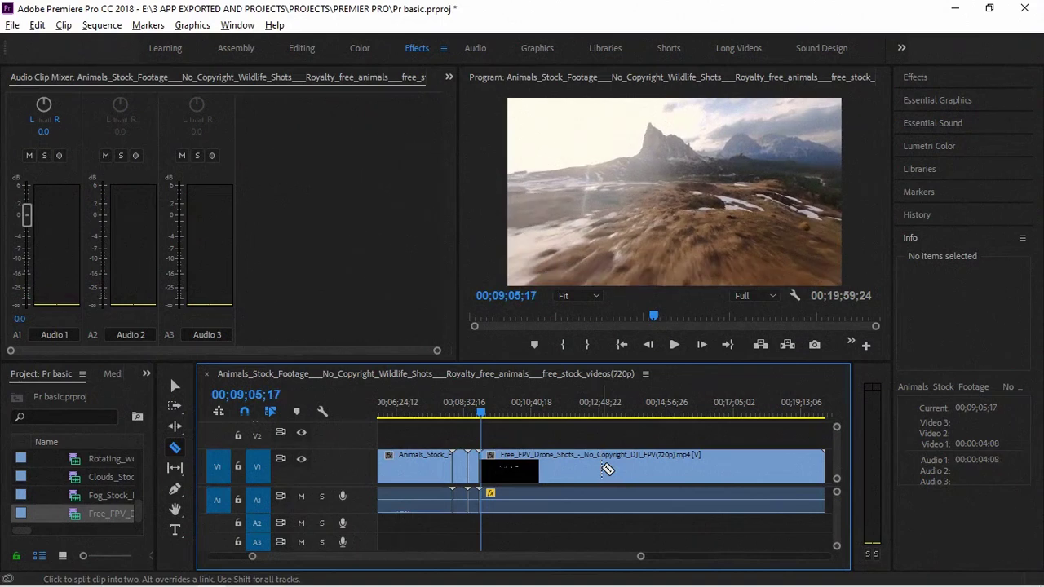
key("Left")
key("Left")
key("Left")
key("Right")
key("Right")
key("Left")
key("Left")
key("Left")
key("Left")
key("Left")
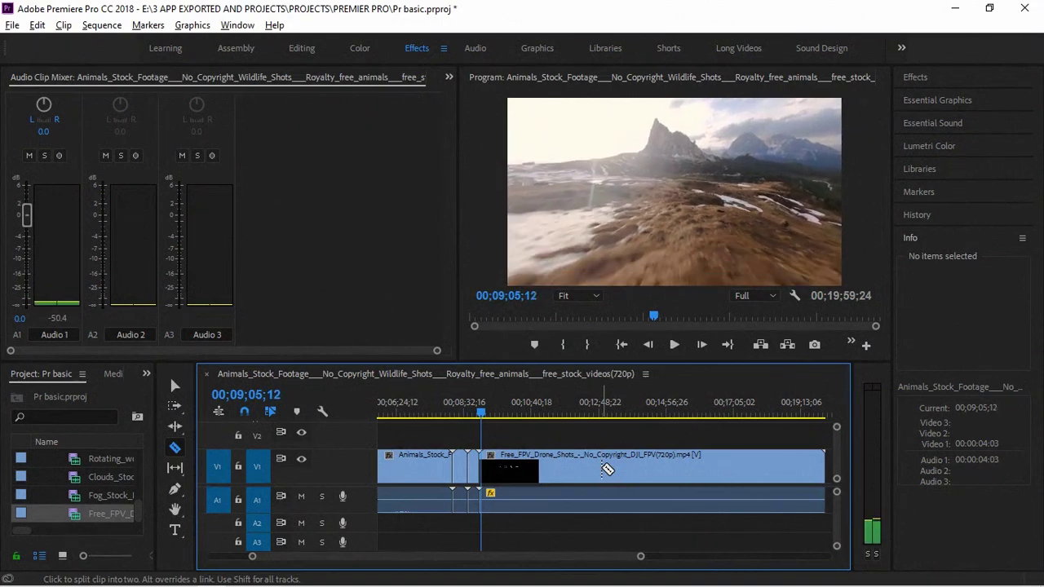
key("Left")
key("Right")
key("Left")
key("Right")
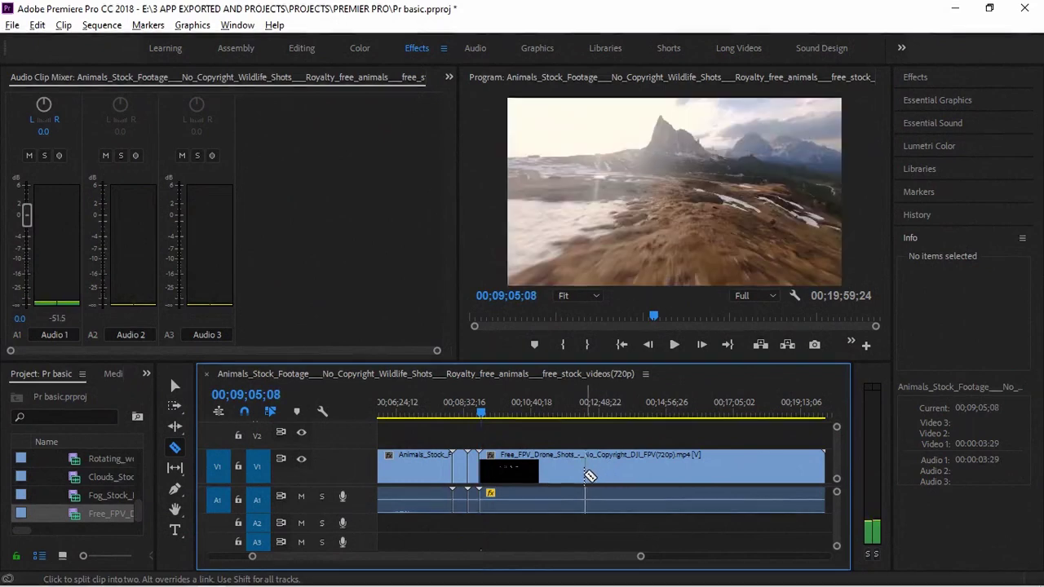
Step: Split the Free_FPV_Drone_Shots clip at 00;09;05;08 with the Razor tool, undoing the first cut and making it again
key("equal")
key("equal")
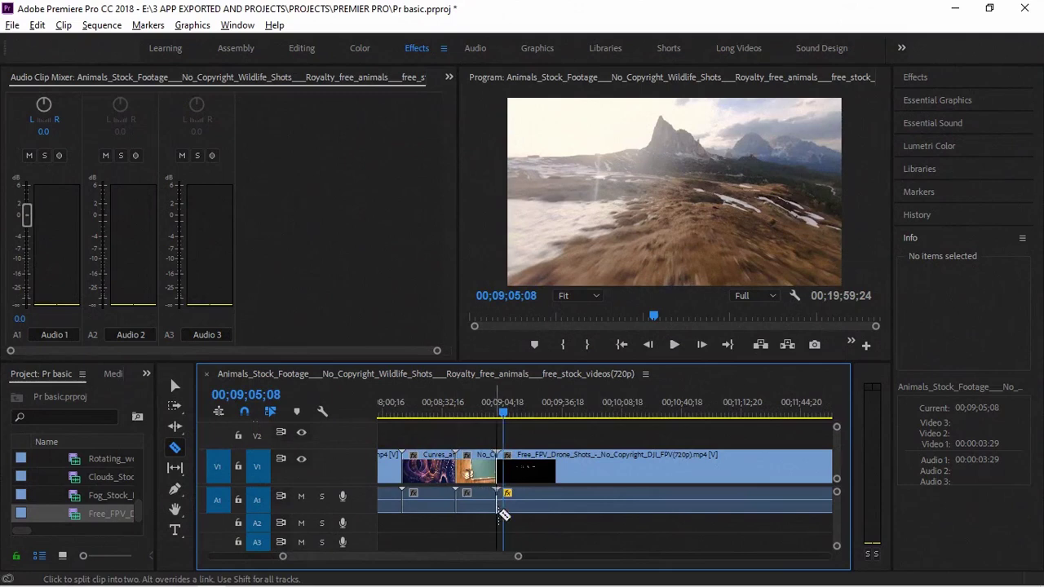
left_click(503, 469)
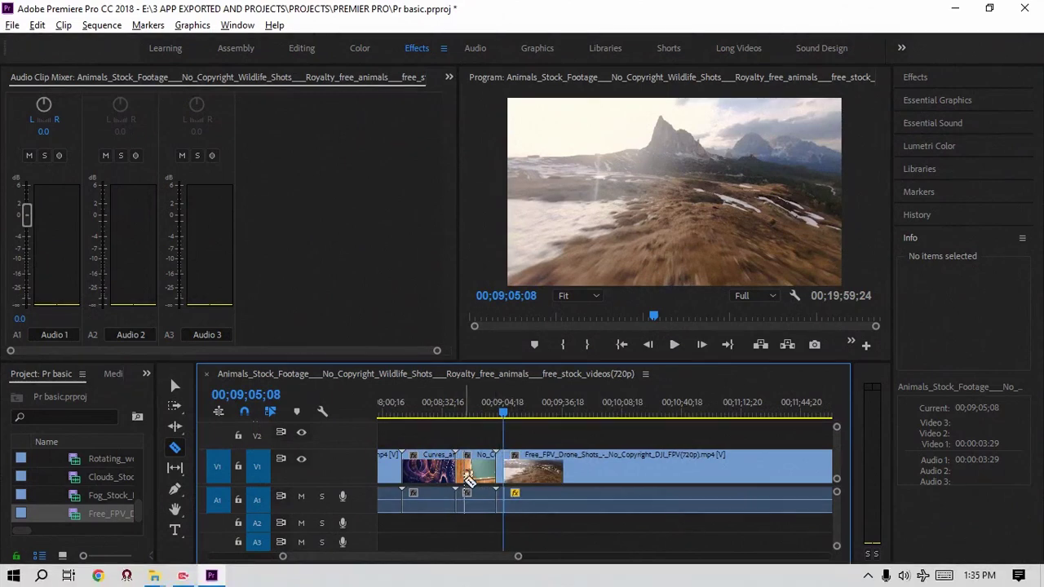
key("equal")
key("equal")
key("equal")
key("equal")
key("ctrl+z")
left_click(619, 470)
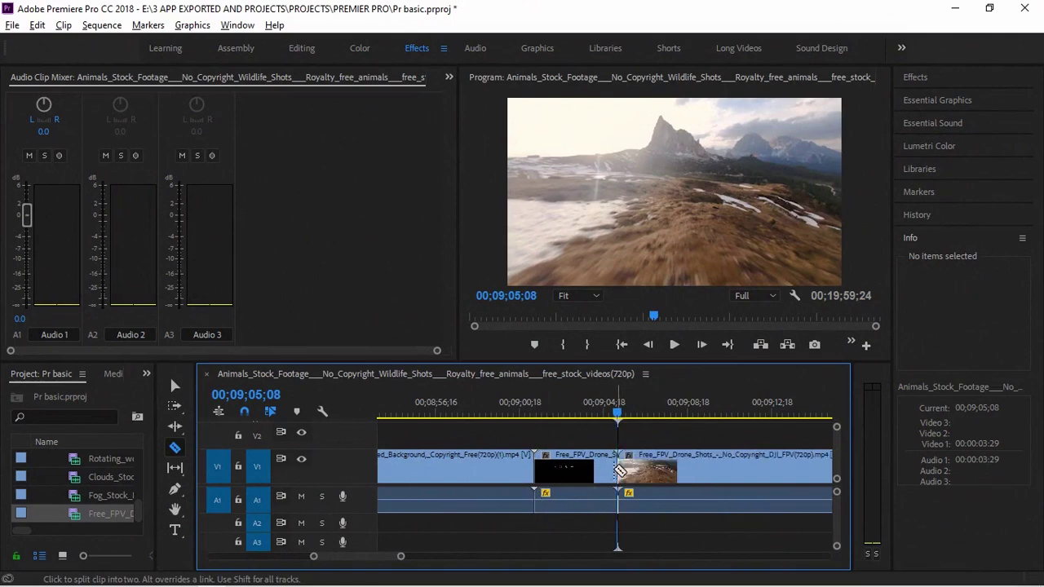
Step: Switch to the Selection tool and delete the drone clip's short intro segment before 00;09;05;08, leaving the gap
key("v")
left_click(577, 471)
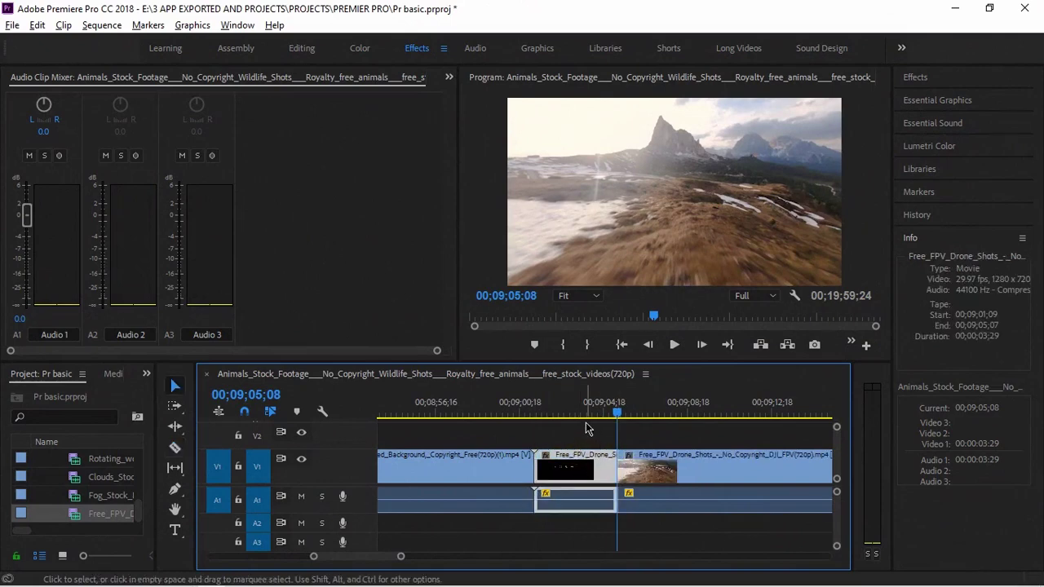
left_click_drag(589, 430, 661, 473)
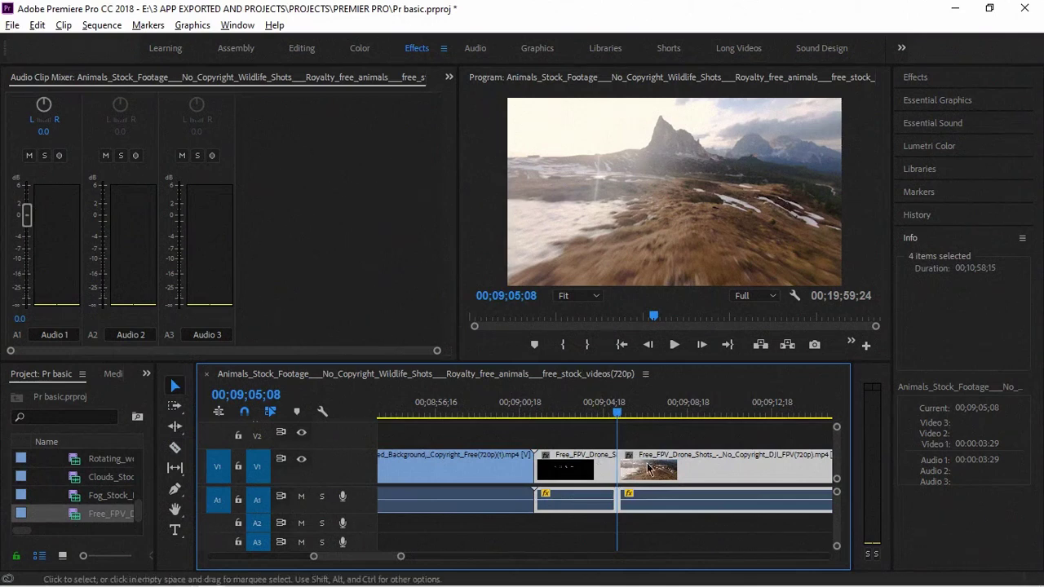
left_click(600, 463)
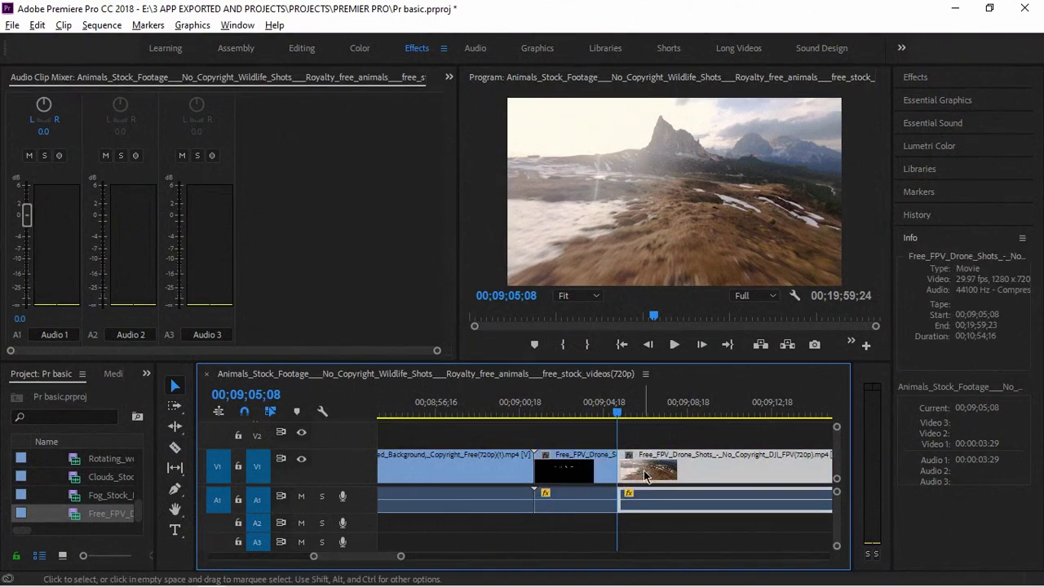
right_click(595, 475)
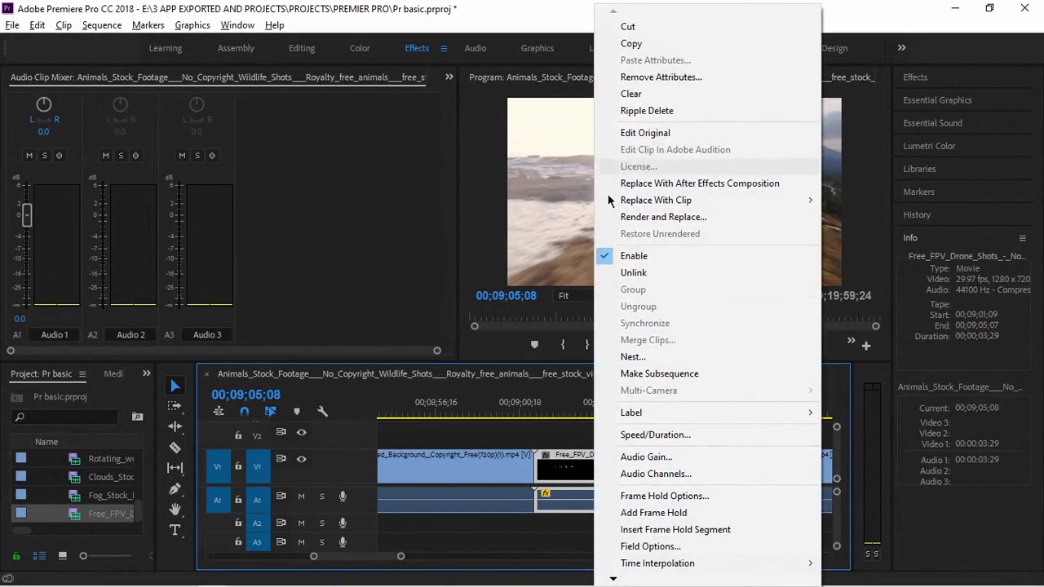
left_click(539, 462)
left_click(562, 469)
key("Delete")
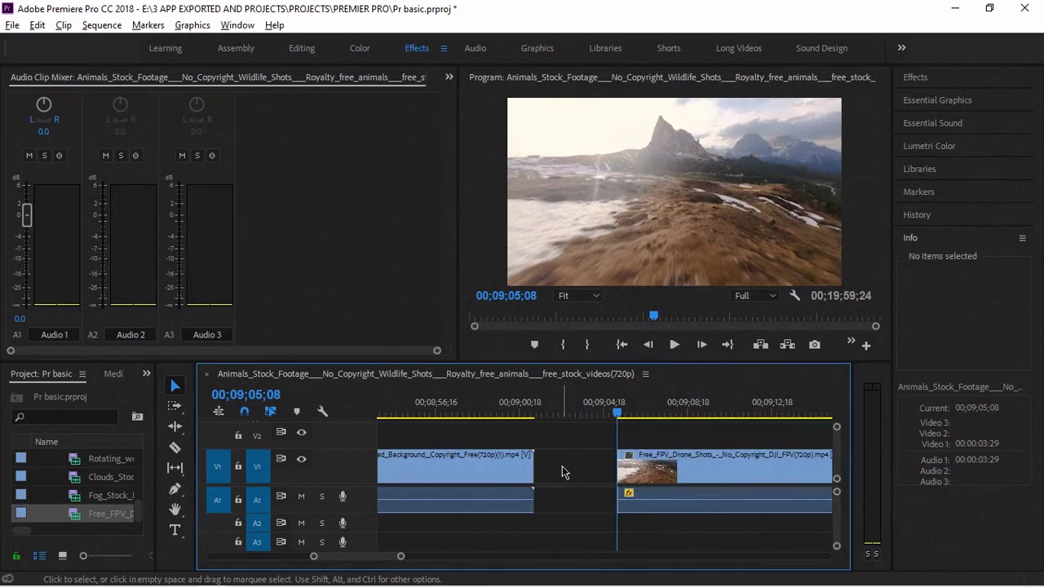
Step: Move the remaining Free_FPV_Drone_Shots clip back to 00;09;01;09 so it closes the gap after the green-screen background clip
left_click(719, 465)
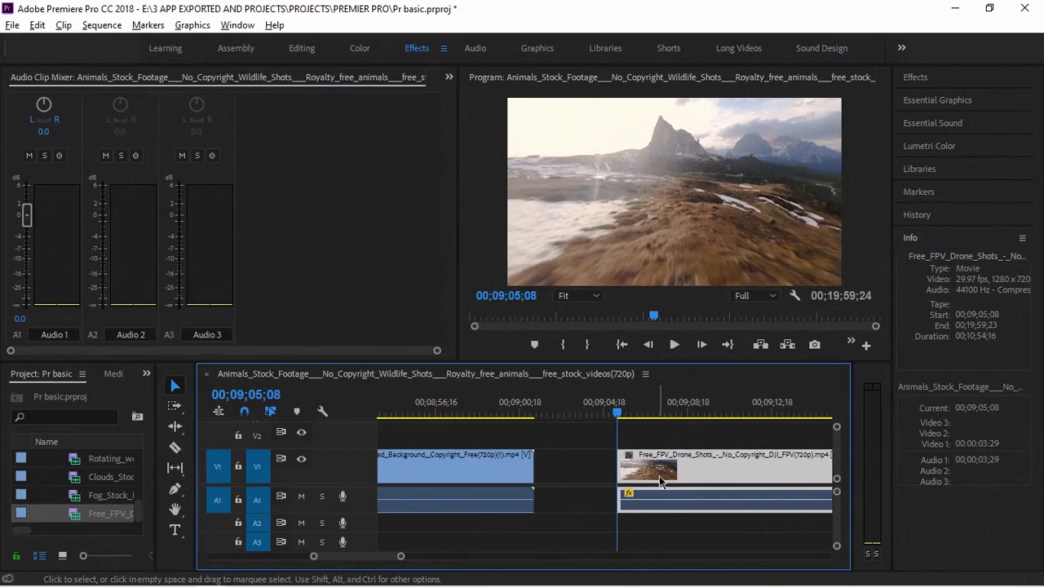
left_click_drag(689, 477, 637, 484)
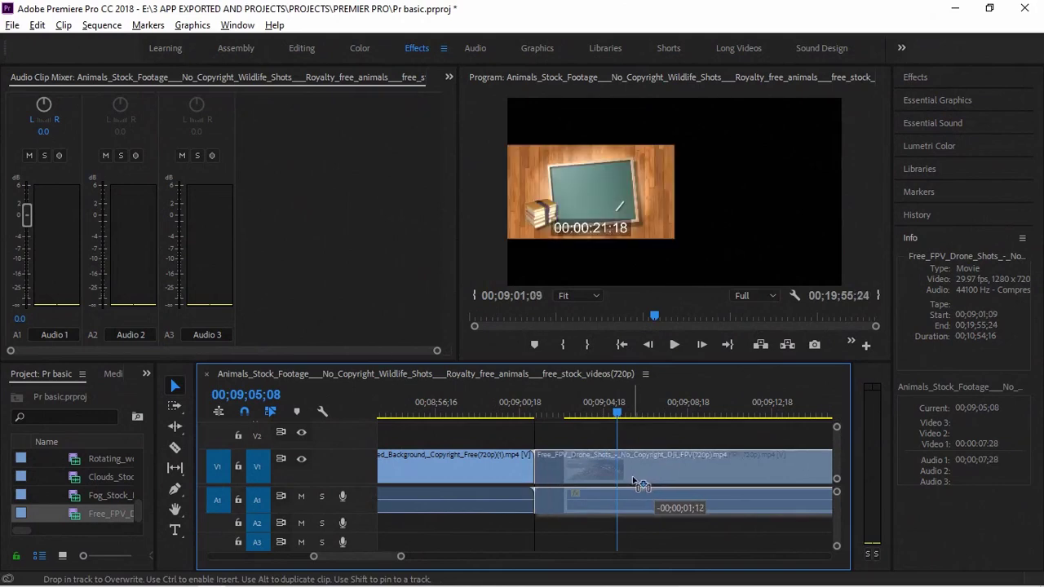
left_click_drag(639, 484, 637, 483)
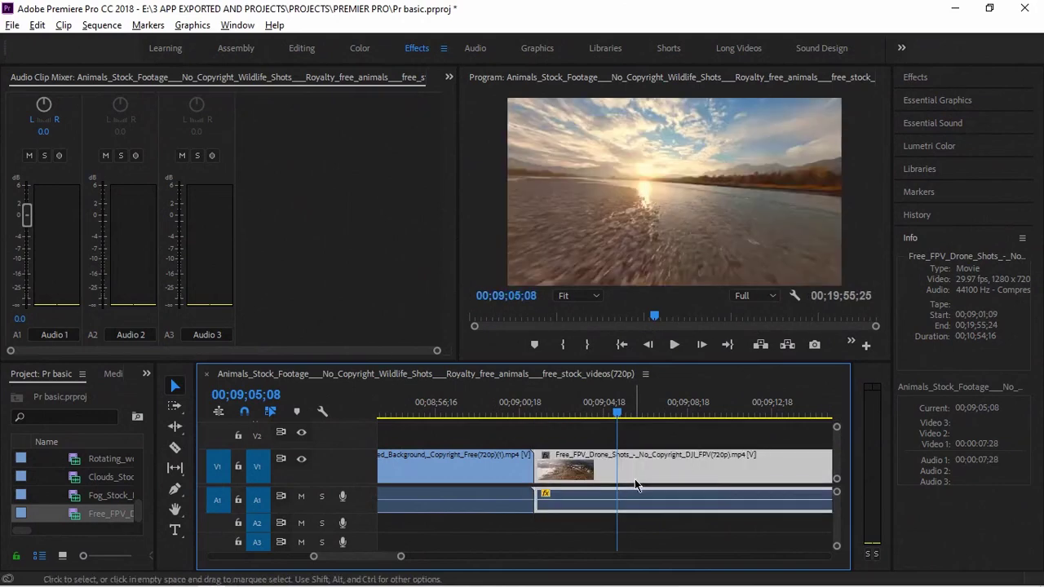
Step: Turn timeline snapping off and move the drone clip freely, toggling snapping between moves and leaving the clip starting at 00;09;01;23
left_click(246, 419)
left_click_drag(616, 473, 681, 473)
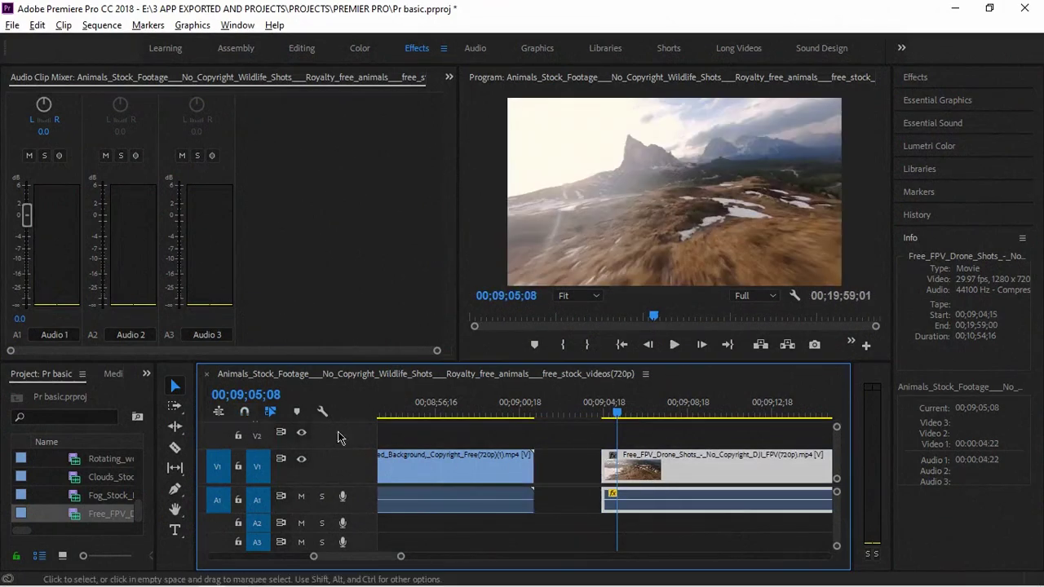
left_click(244, 412)
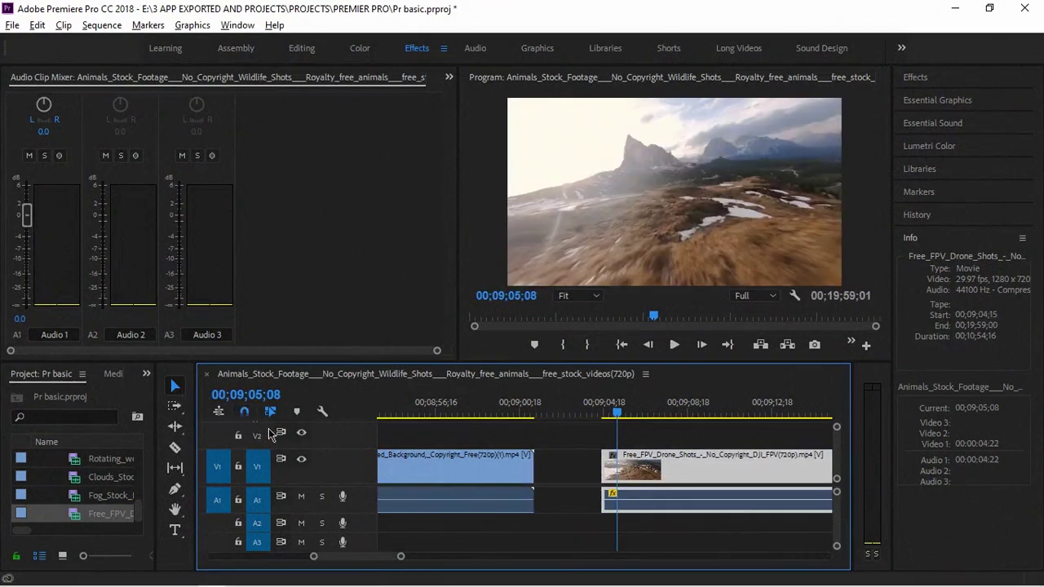
left_click(244, 411)
left_click_drag(699, 471, 640, 479)
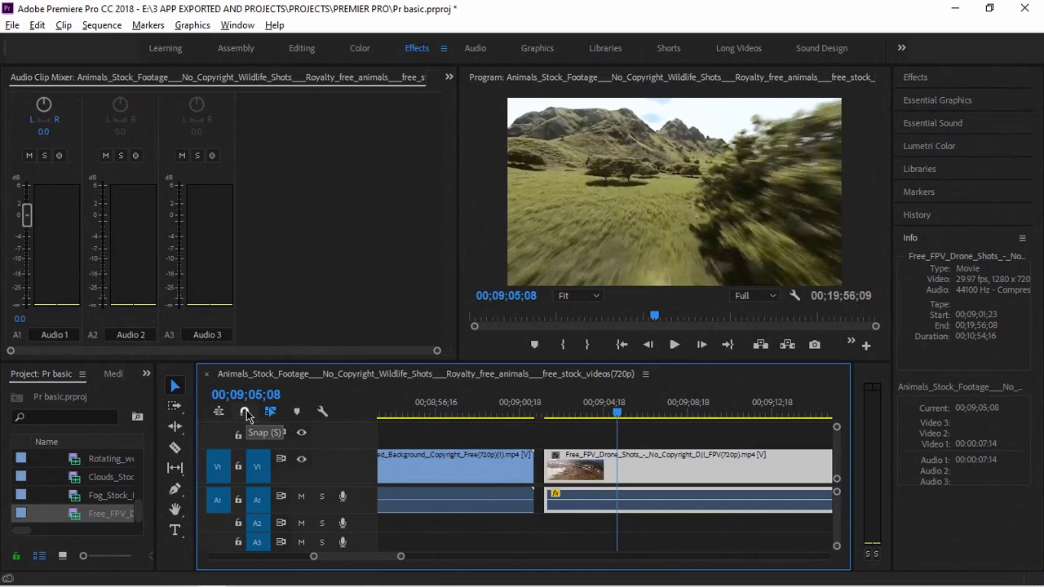
Step: Turn snapping on, snap the drone clip to the end of the preceding clip at 00;09;01;09, and deselect it
left_click(244, 413)
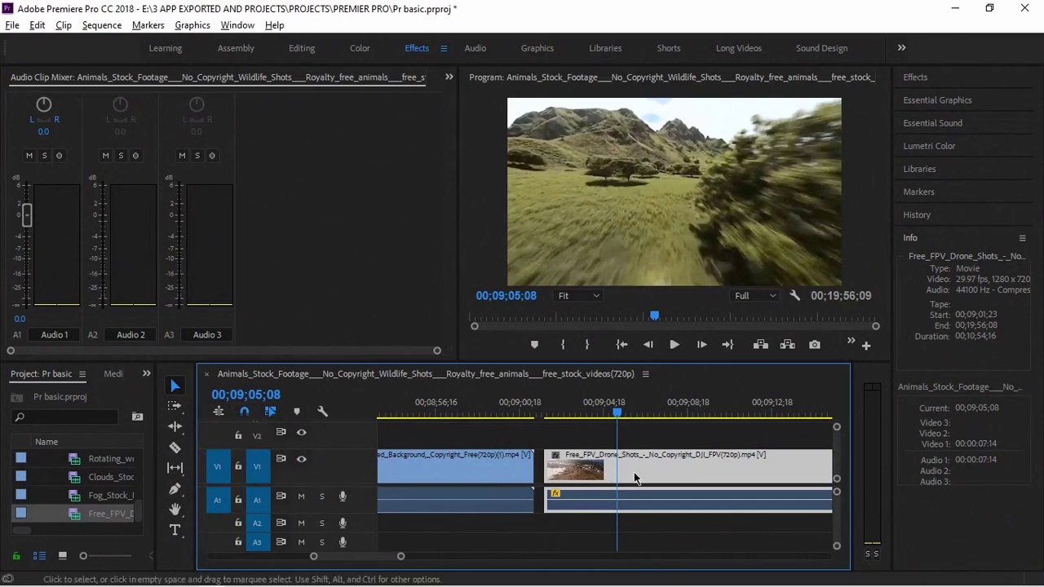
mouse_move(639, 479)
left_mouse_down()
mouse_move(699, 482)
mouse_move(626, 467)
left_mouse_up()
left_click_drag(544, 451, 545, 451)
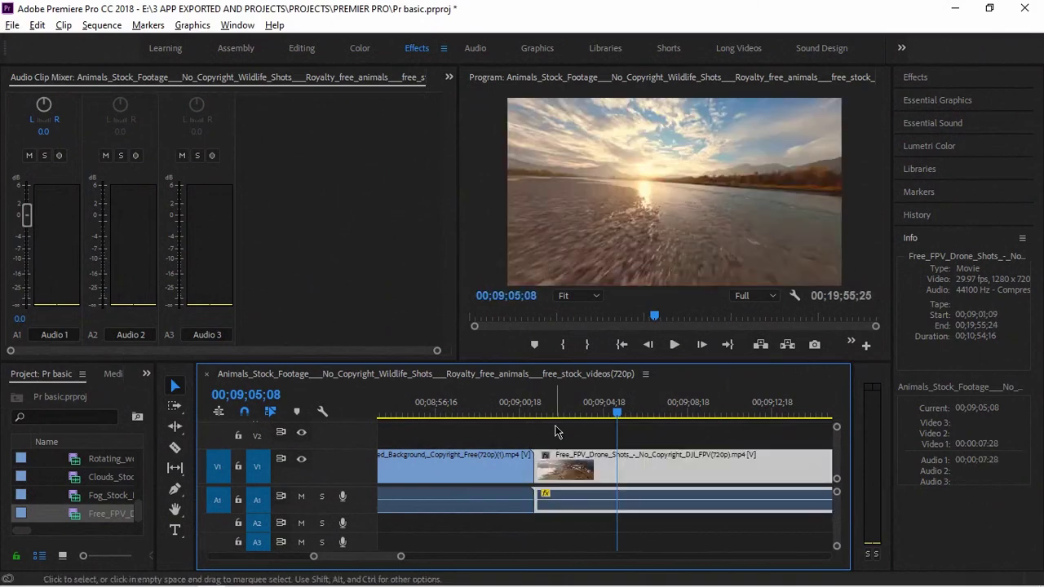
left_click(555, 431)
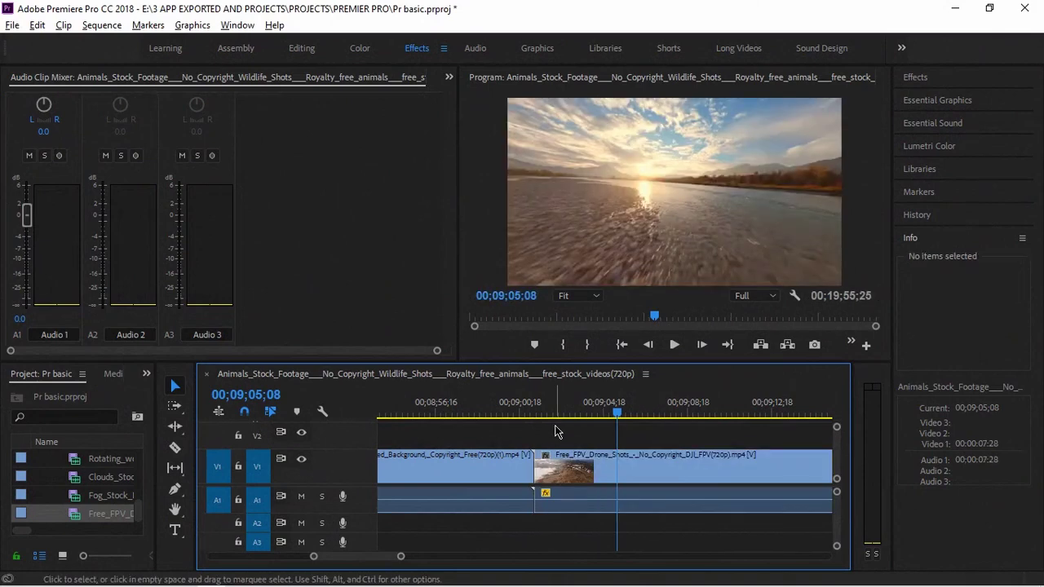
Step: Play the drone clip to its mountain shot and step frame by frame to set the playhead at 00;09;07;00
key("c")
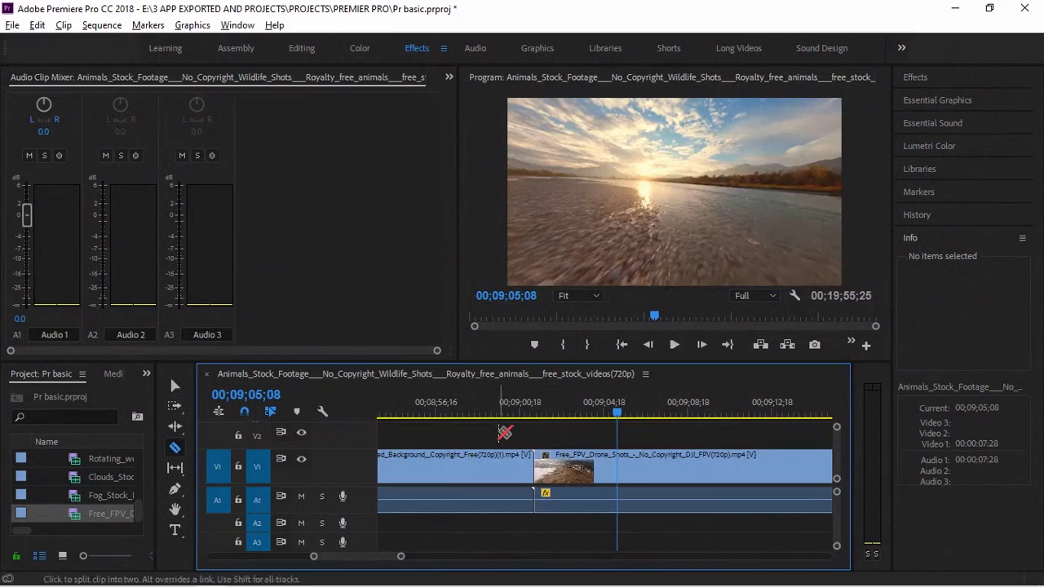
key("v")
scroll(522, 445, "down", 2)
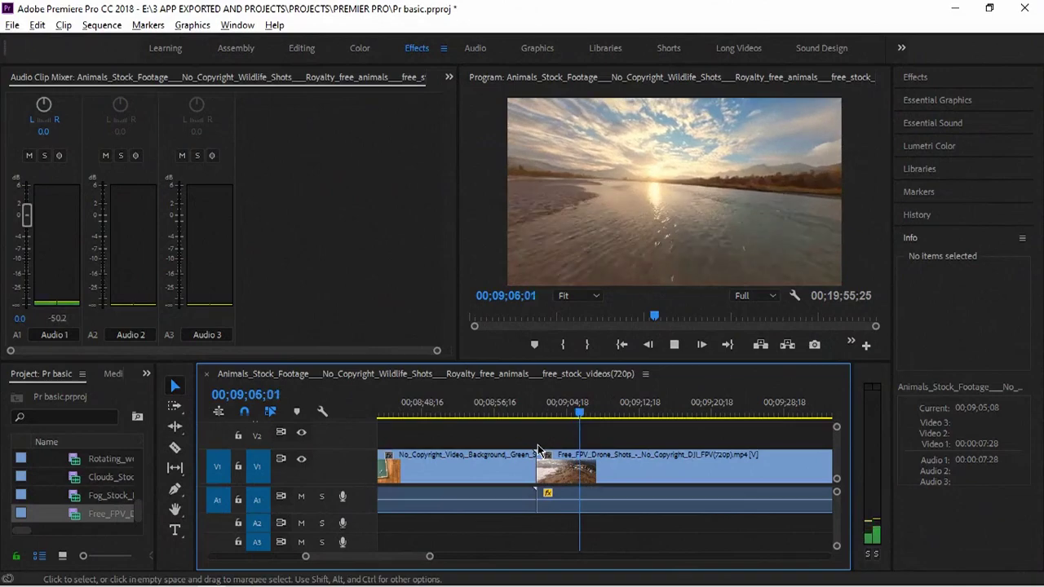
key("space")
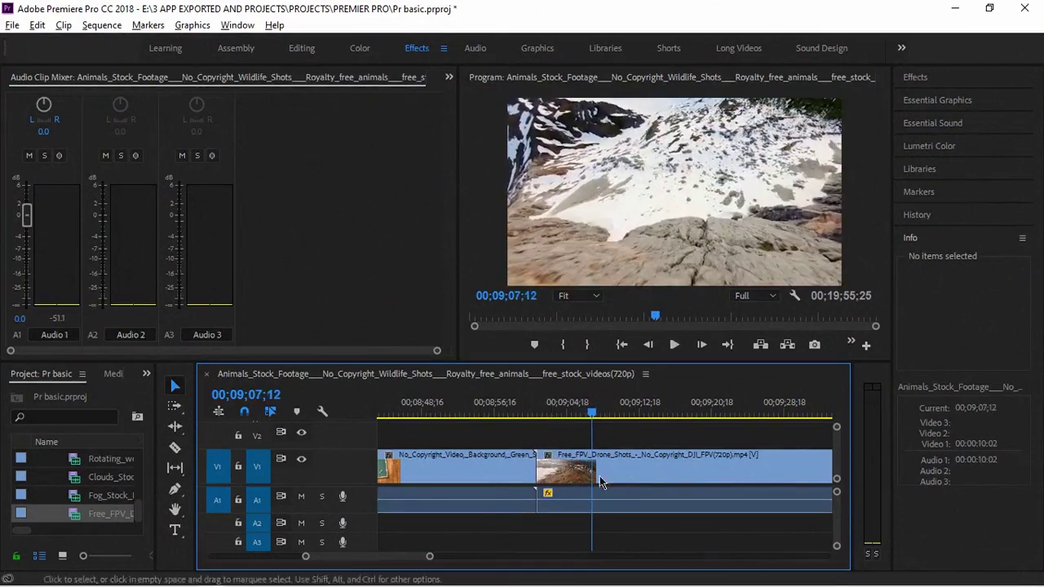
key("Left")
key("Left")
key("Left")
key("Left")
key("Left")
key("Left")
key("Left")
key("Left")
key("Left")
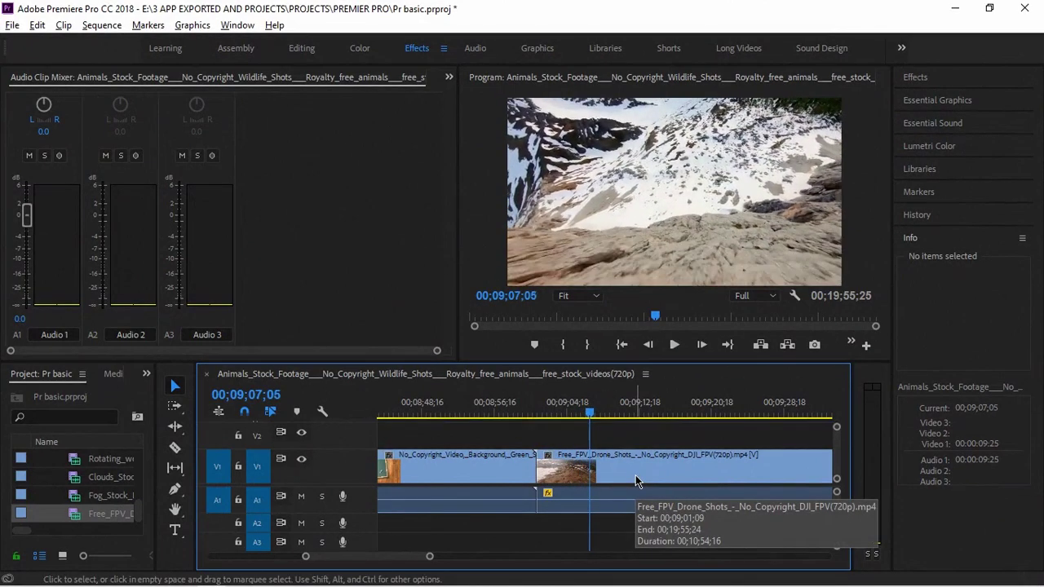
key("Left")
key("Left")
key("Left")
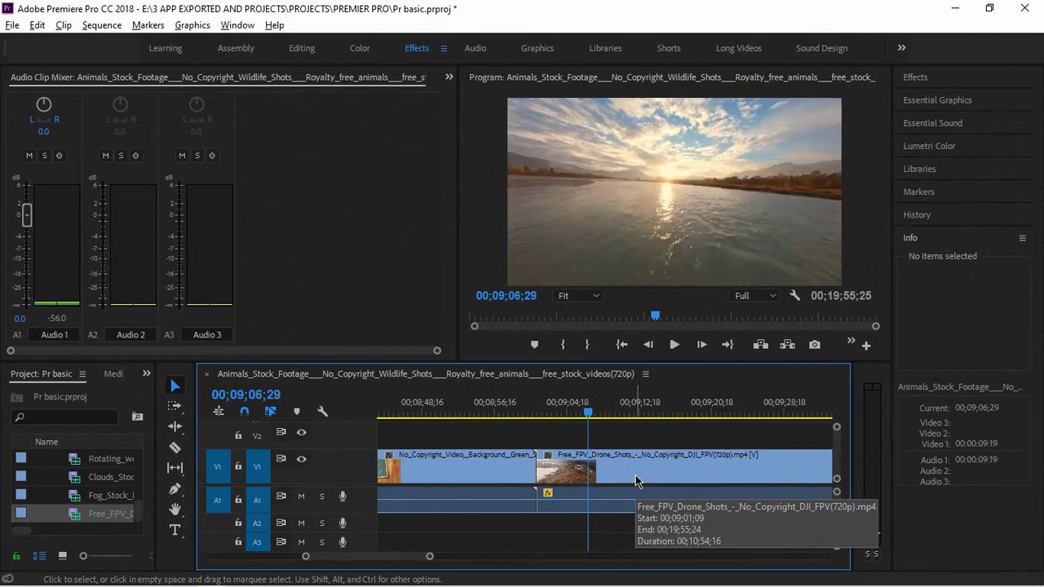
key("Right")
key("Left")
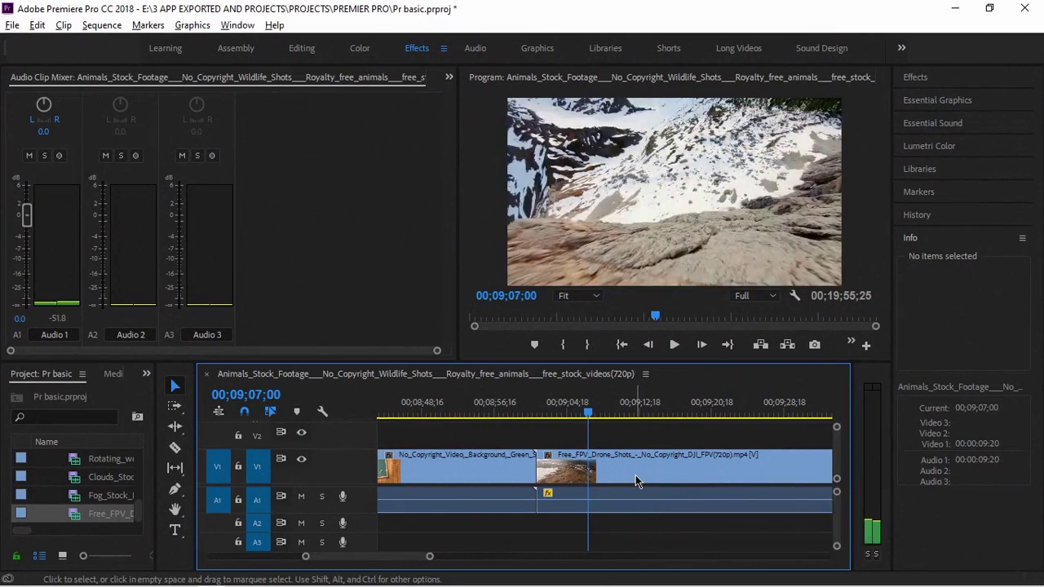
Step: Split the drone clip at 00;09;07;00 with the Razor tool, undo the cut, and return to the Selection tool
scroll(612, 474, "up", 2)
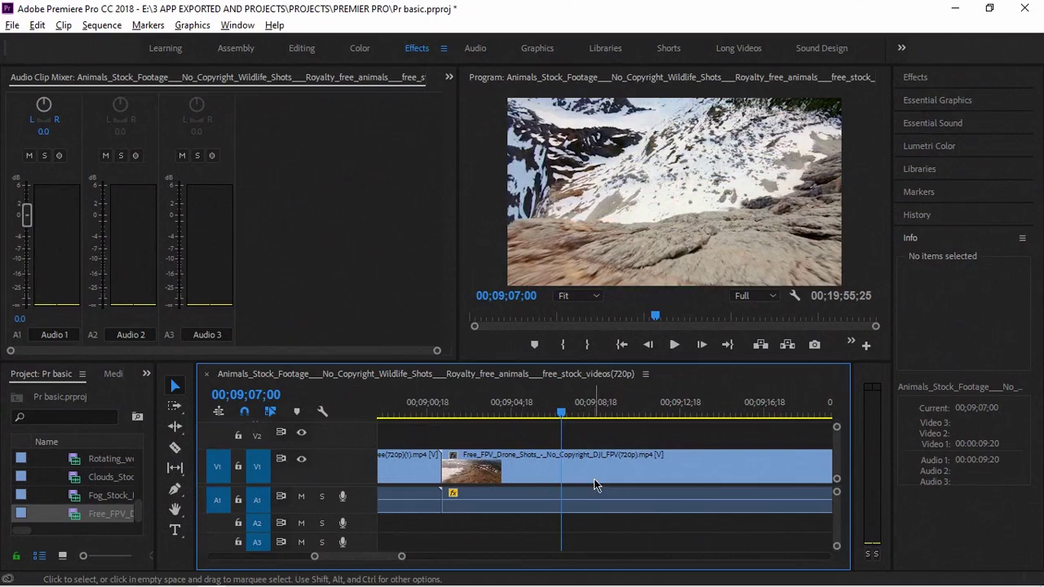
key("c")
left_click(562, 465)
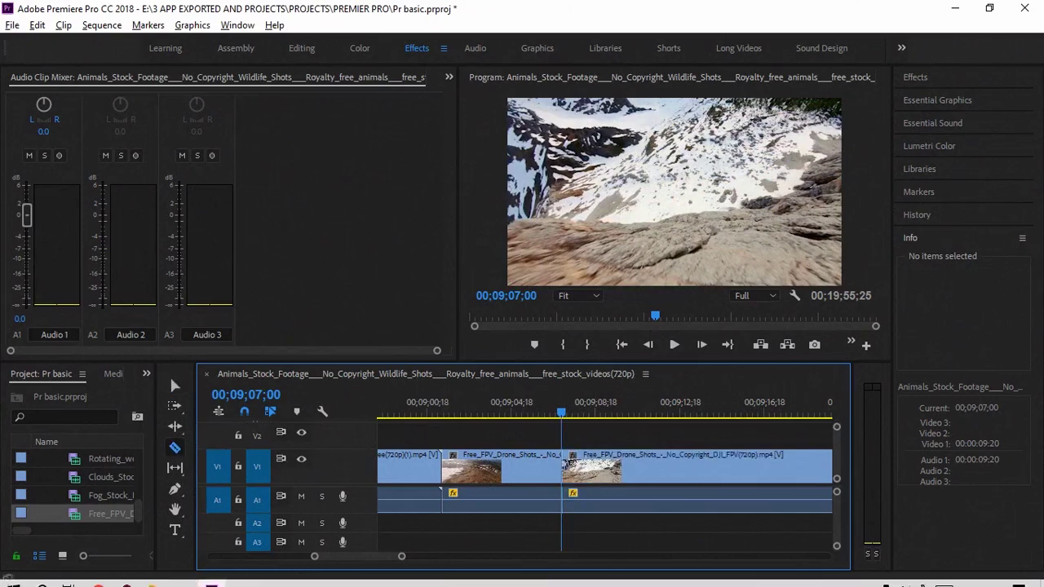
key("ctrl+z")
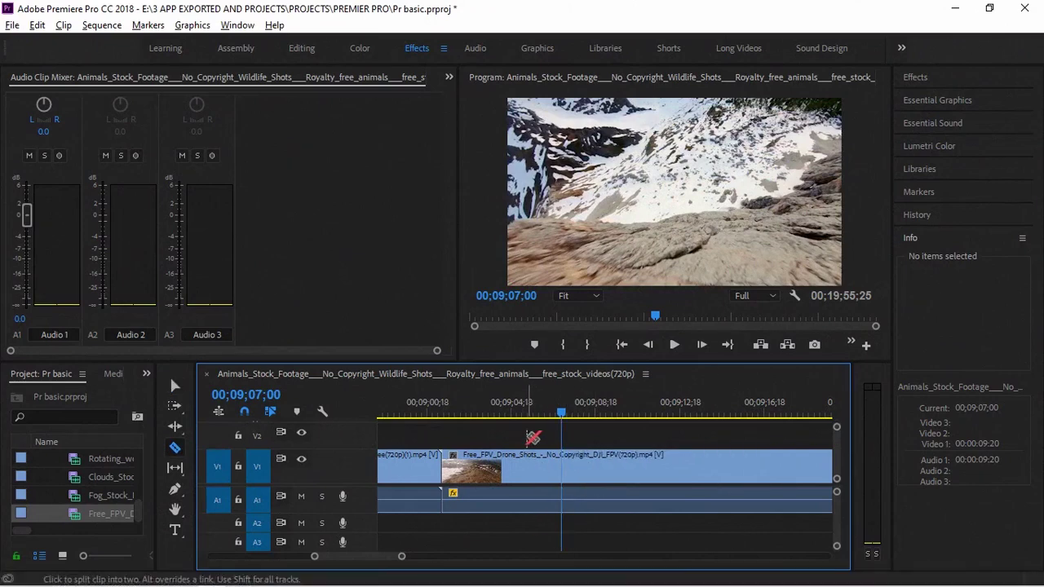
key("v")
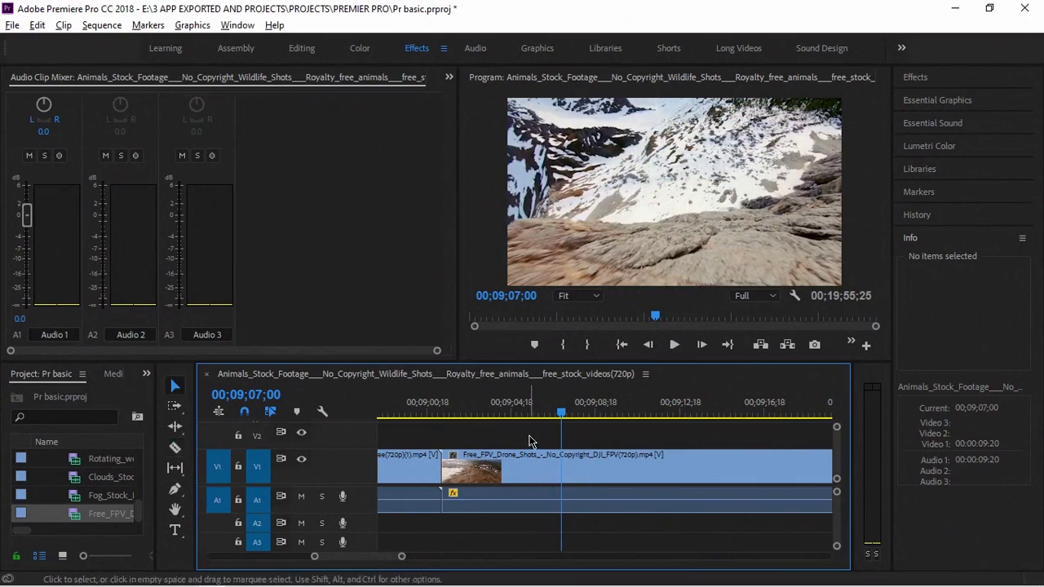
Step: Add an edit to the drone clip at the playhead, move the second part aside, and undo both changes
key("ctrl+k")
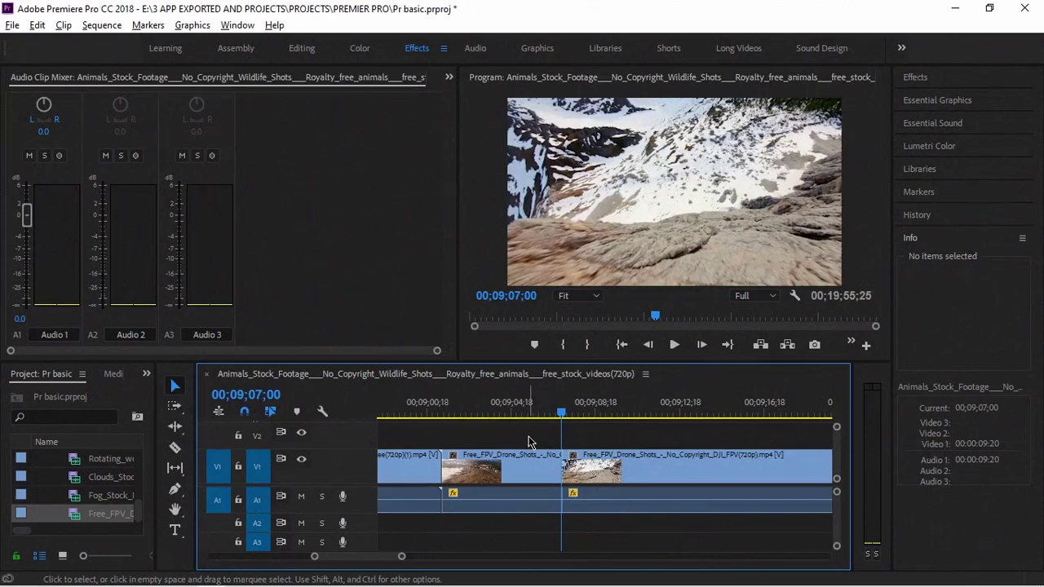
left_click(555, 414)
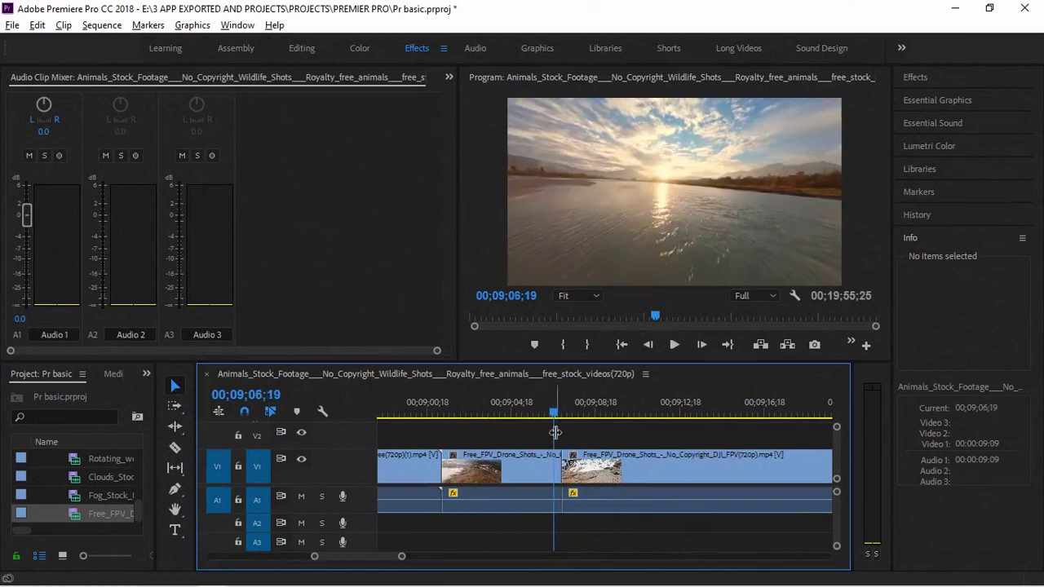
left_click_drag(564, 469, 591, 481)
key("ctrl+z")
key("ctrl+z")
Step: Set the playhead at 00;09;06;29 and turn off track targeting for audio tracks A1, A2 and A3
left_click(561, 415)
left_click_drag(562, 416, 562, 419)
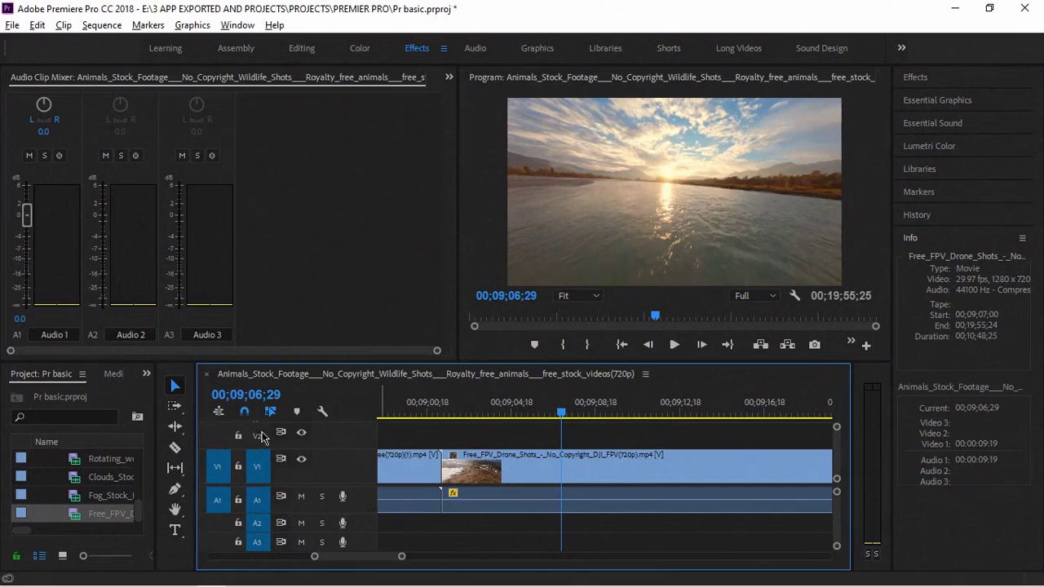
scroll(258, 441, "up", 2)
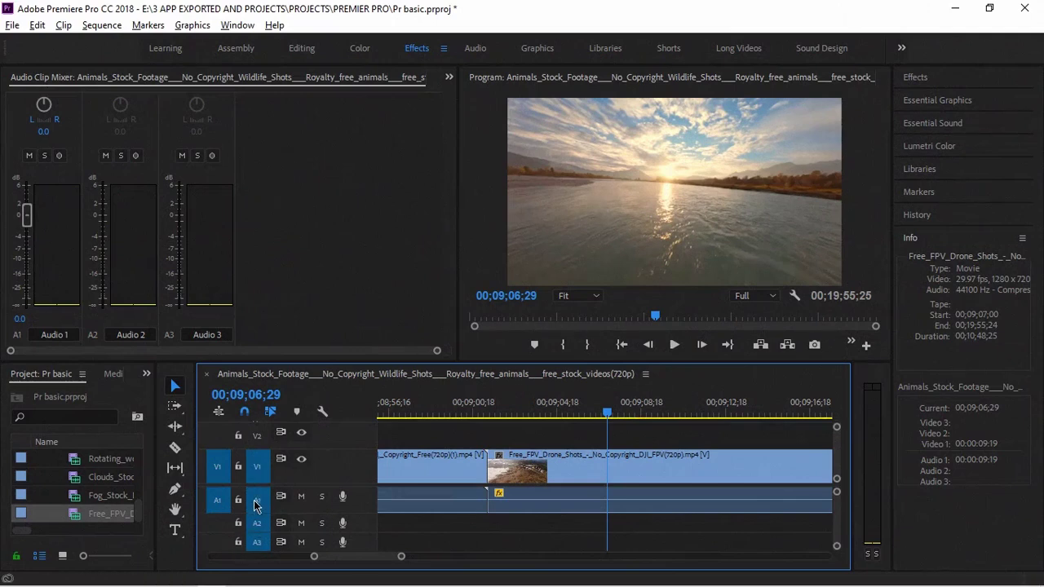
key("ctrl+s")
left_click(256, 542)
left_click(257, 522)
left_click(258, 500)
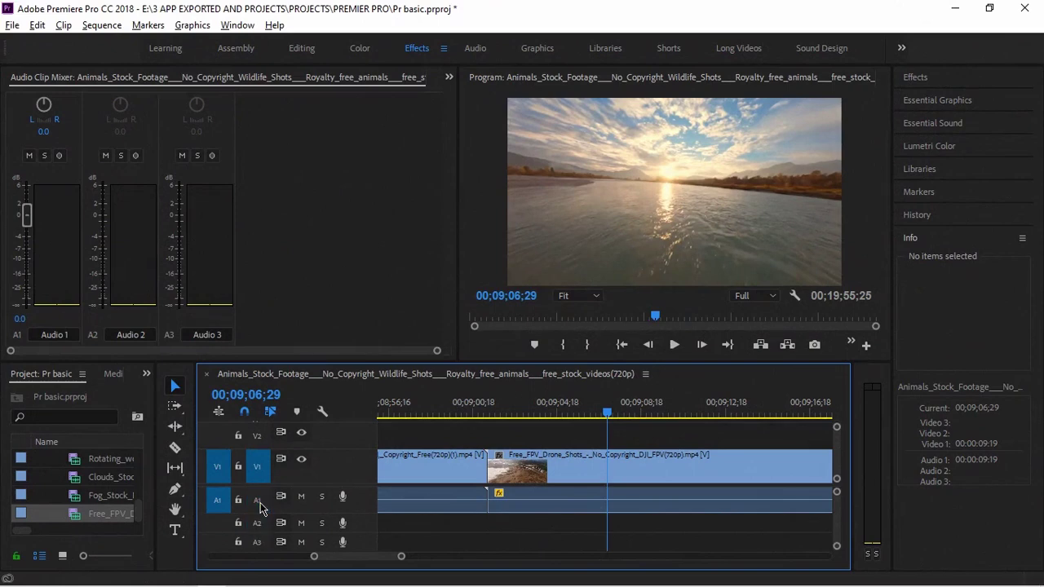
Step: Add an edit to only the drone clip's video at 00;09;06;29, move its second part to V2, and undo both changes
key("ctrl+k")
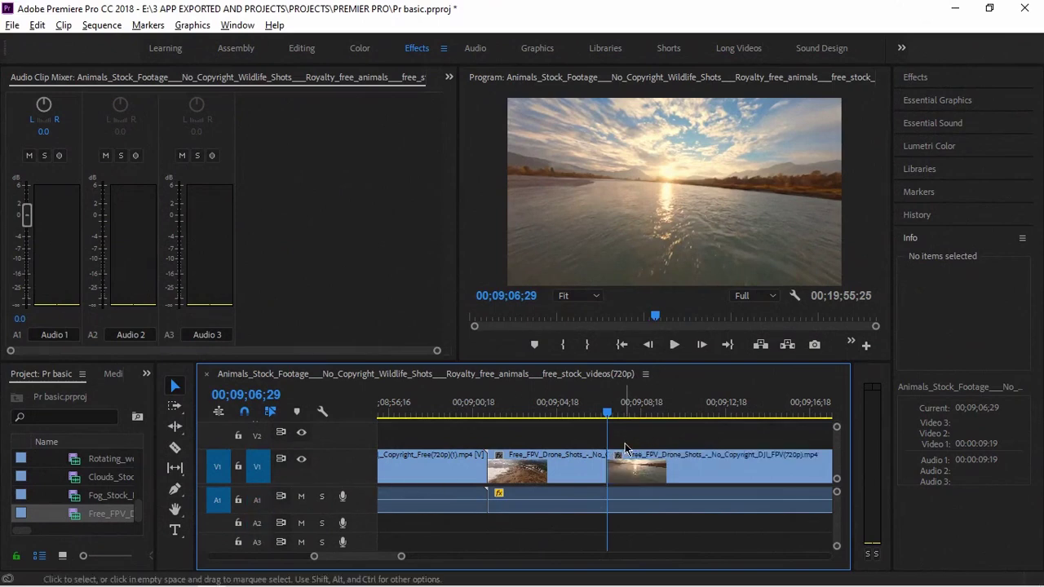
left_click(607, 417)
left_click_drag(608, 418, 597, 416)
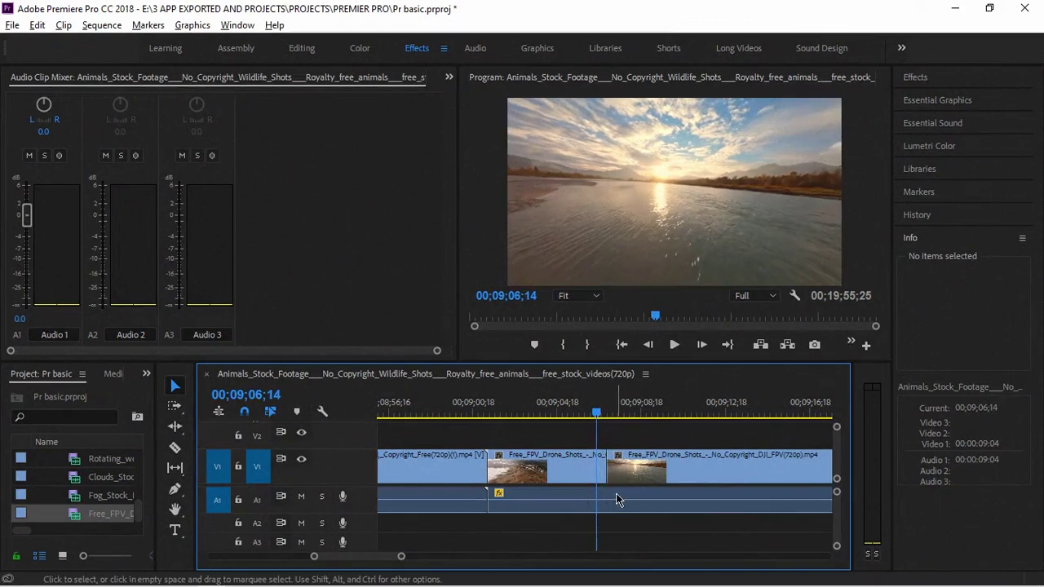
left_click_drag(628, 471, 684, 447)
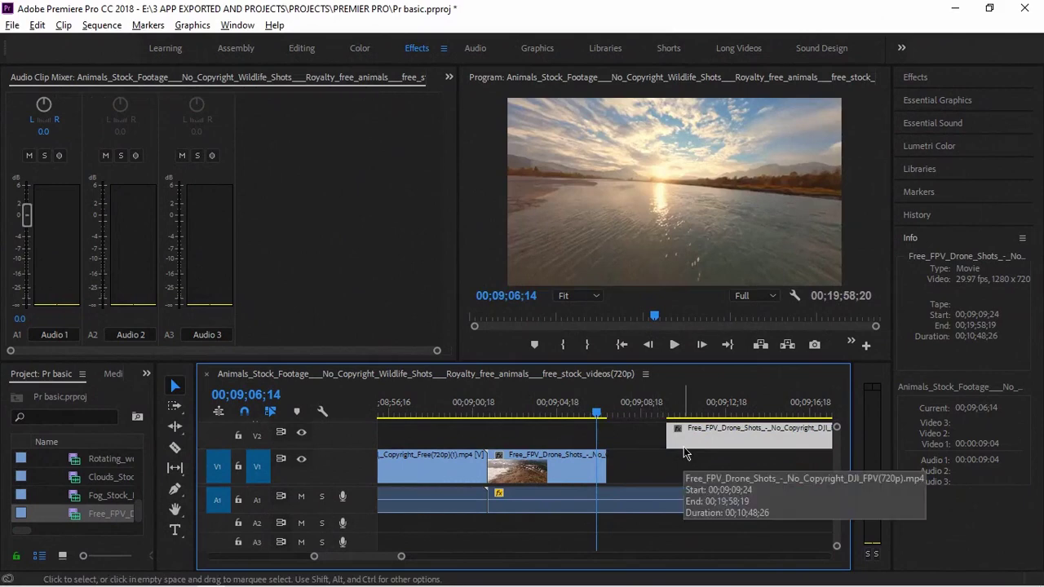
key("ctrl+z")
key("ctrl+z")
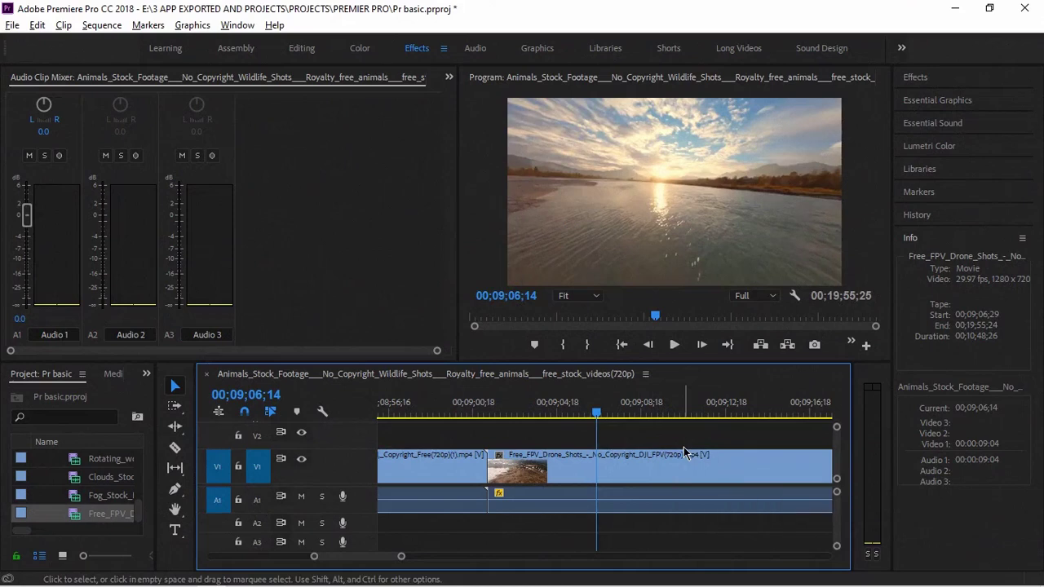
Step: Move the playhead to 00;09;06;20, select the linked drone clip, and turn track targeting for A1, A2 and A3 back on
key("Right")
key("Right")
key("Right")
key("Right")
key("Right")
key("Right")
left_click(593, 463)
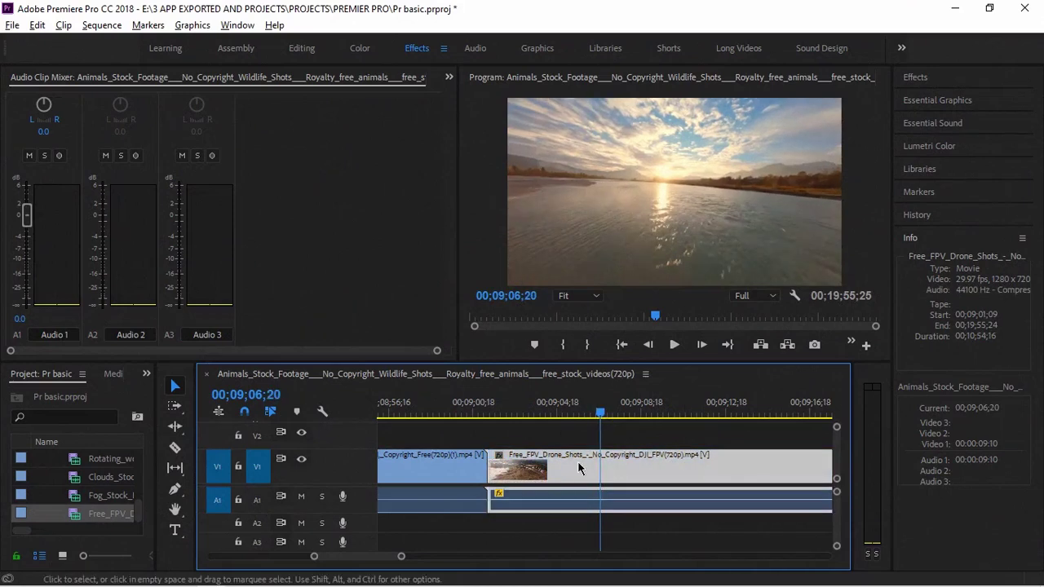
left_click(575, 463)
mouse_move(575, 466)
left_mouse_down()
mouse_move(690, 473)
mouse_move(535, 470)
mouse_move(607, 472)
mouse_move(584, 473)
left_mouse_up()
left_click_drag(255, 505, 256, 545)
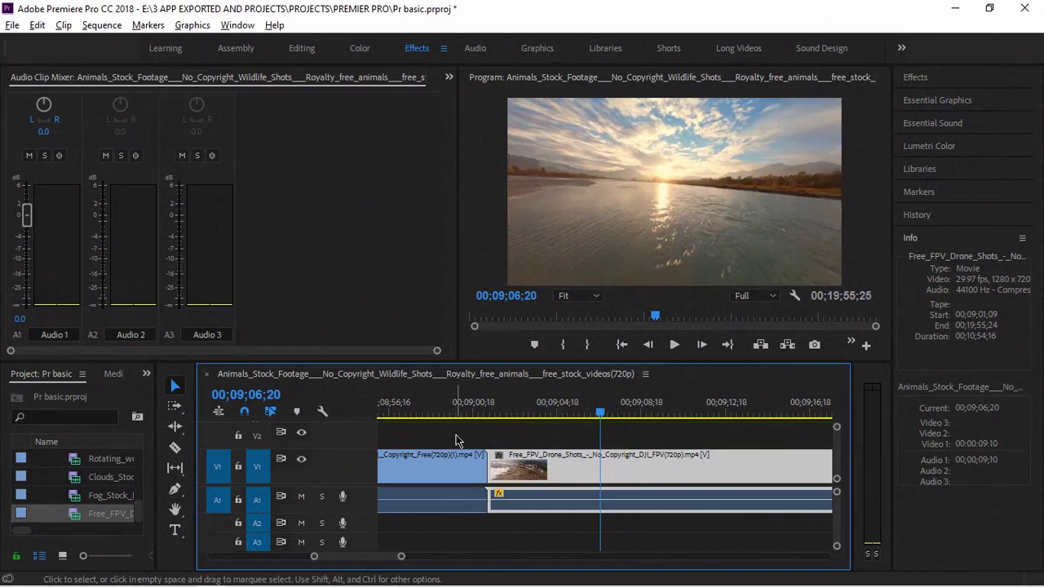
Step: Unlink the audio and video of the Free_FPV_Drone_Shots clip
key("minus")
key("minus")
key("minus")
key("minus")
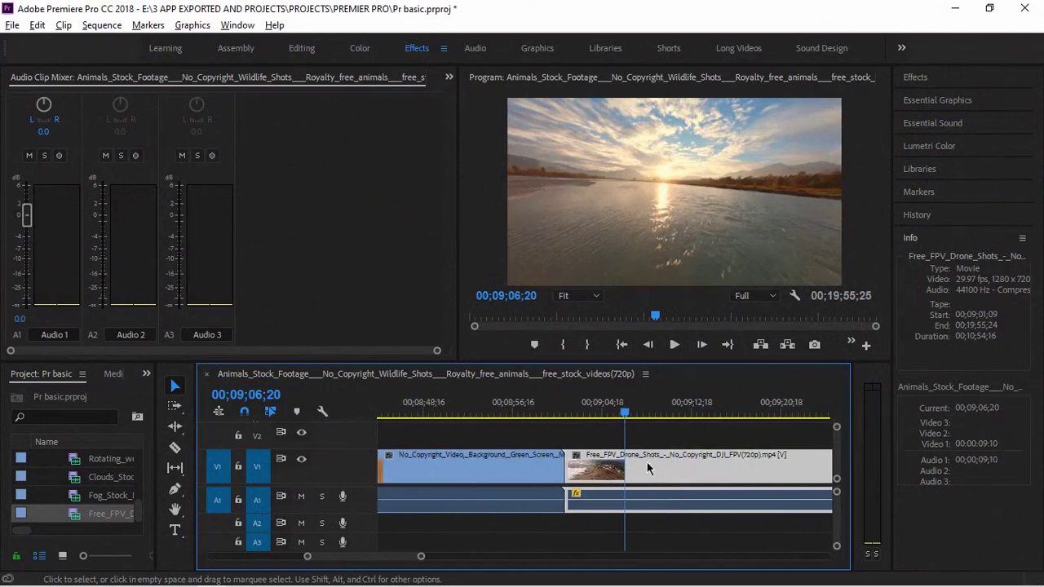
scroll(644, 481, "down", 5)
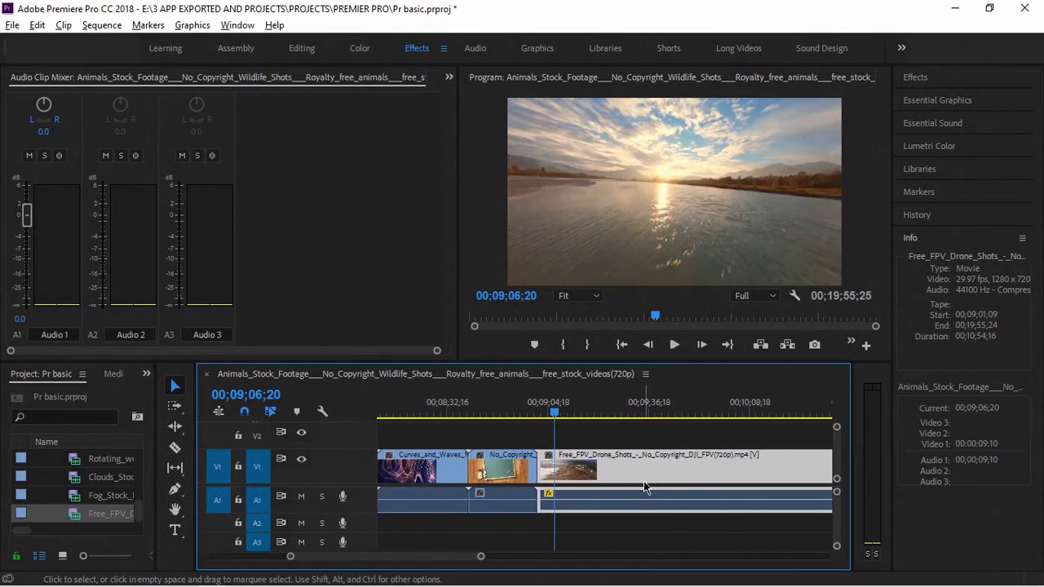
scroll(643, 489, "down", 5)
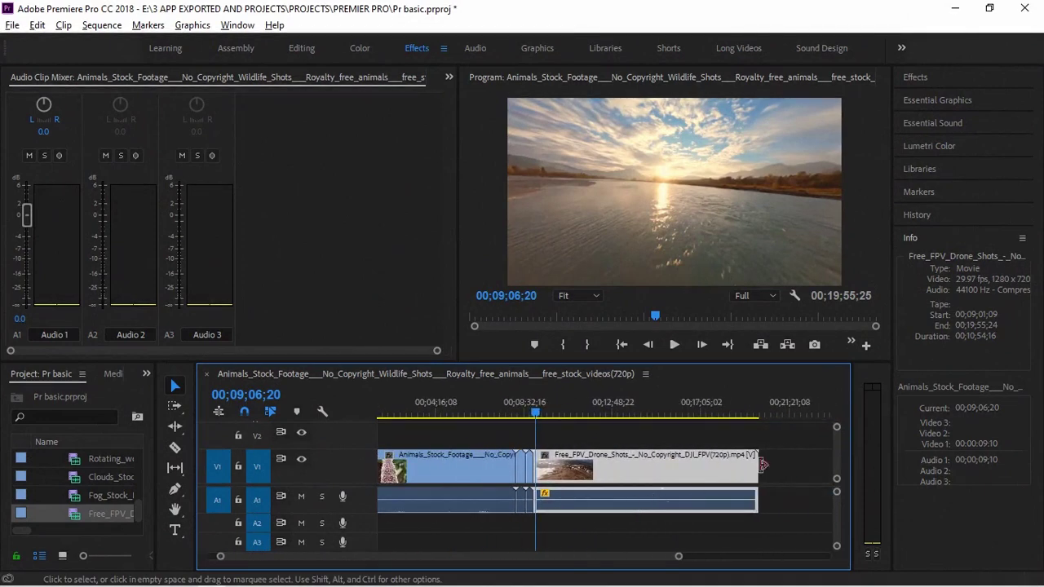
right_click(619, 462)
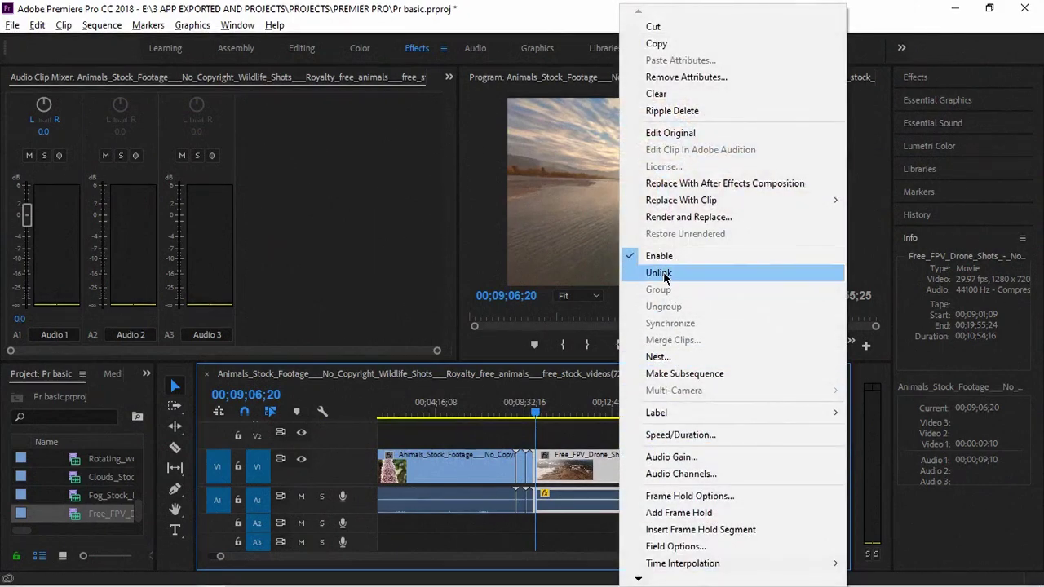
left_click(657, 271)
Step: Select the unlinked drone clip's audio and video parts individually, ending with the video part selected
left_click(637, 494)
left_click(637, 460)
left_click(637, 497)
left_click(635, 466)
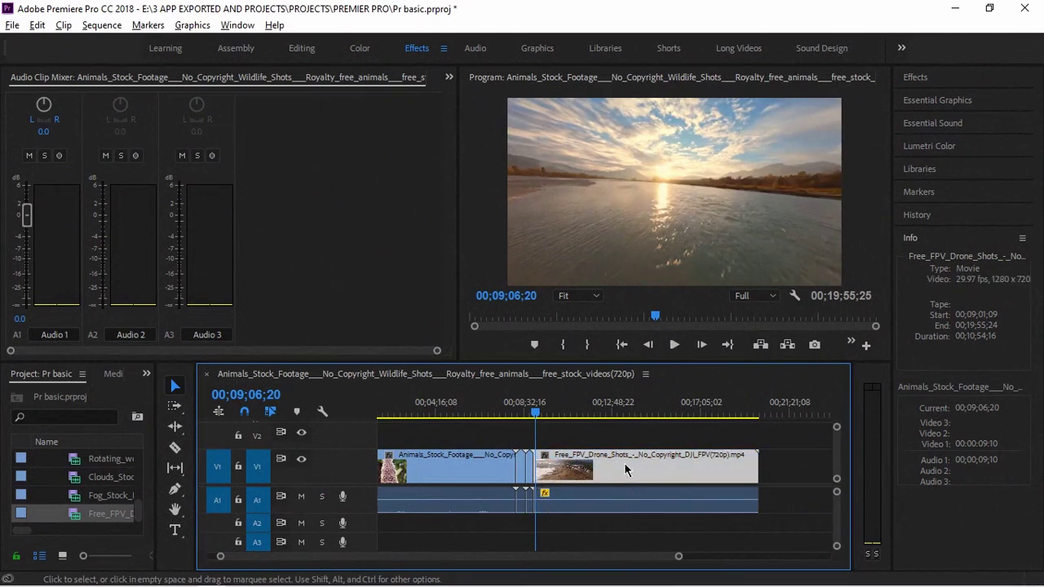
Step: Select only the audio part of the unlinked Free_FPV_Drone_Shots clip on A1 and delete it
left_click(638, 496)
left_click(652, 465)
left_click(637, 494)
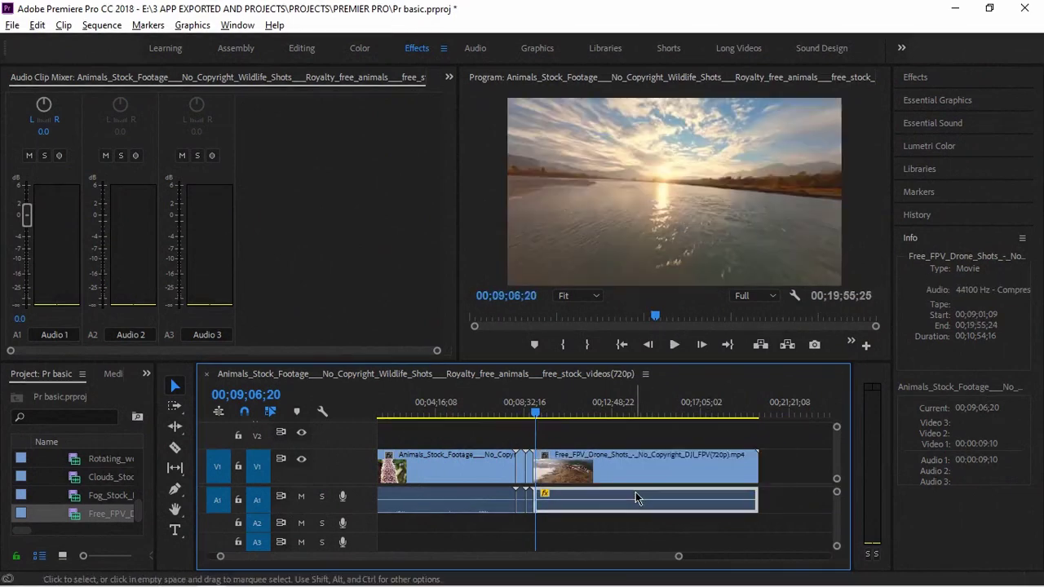
key("Delete")
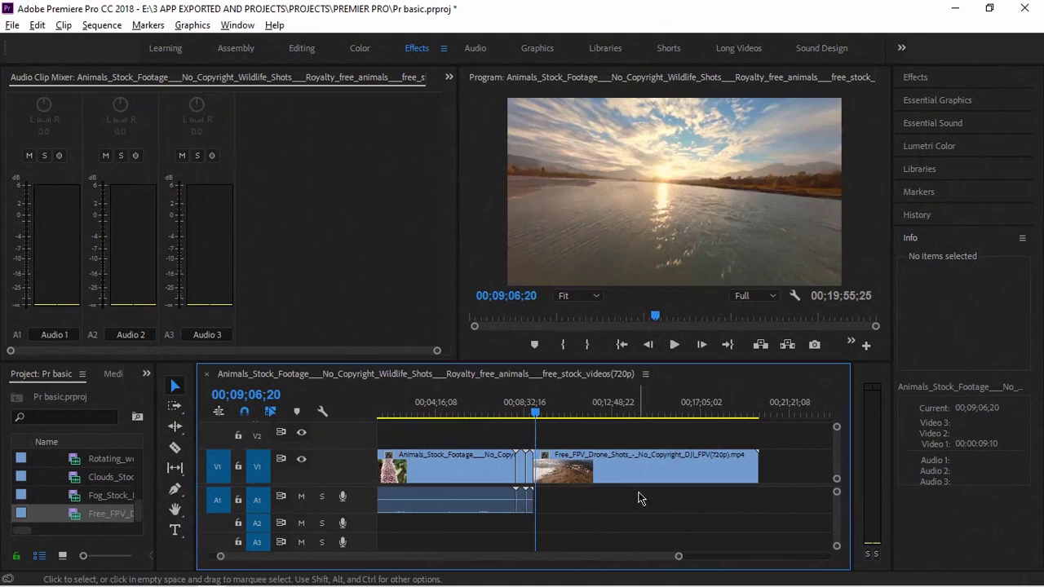
Step: Unlink the audio and video of all clips before the drone clip, and delete their audio from A1
left_click_drag(441, 444, 534, 493)
right_click(478, 472)
left_click(431, 440)
left_click_drag(431, 439, 526, 481)
right_click(466, 470)
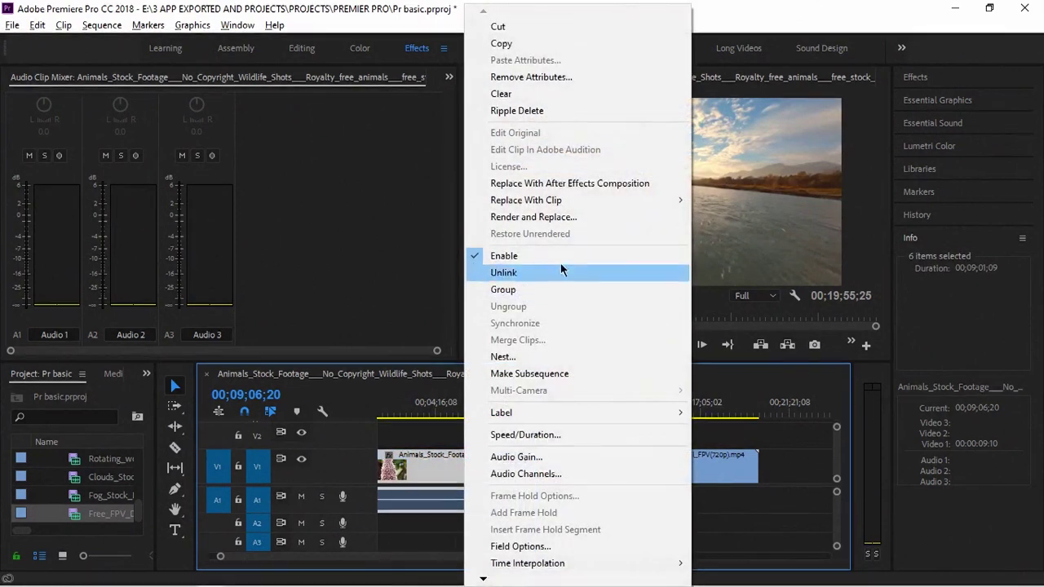
left_click(546, 275)
left_click_drag(528, 536, 462, 507)
key("Delete")
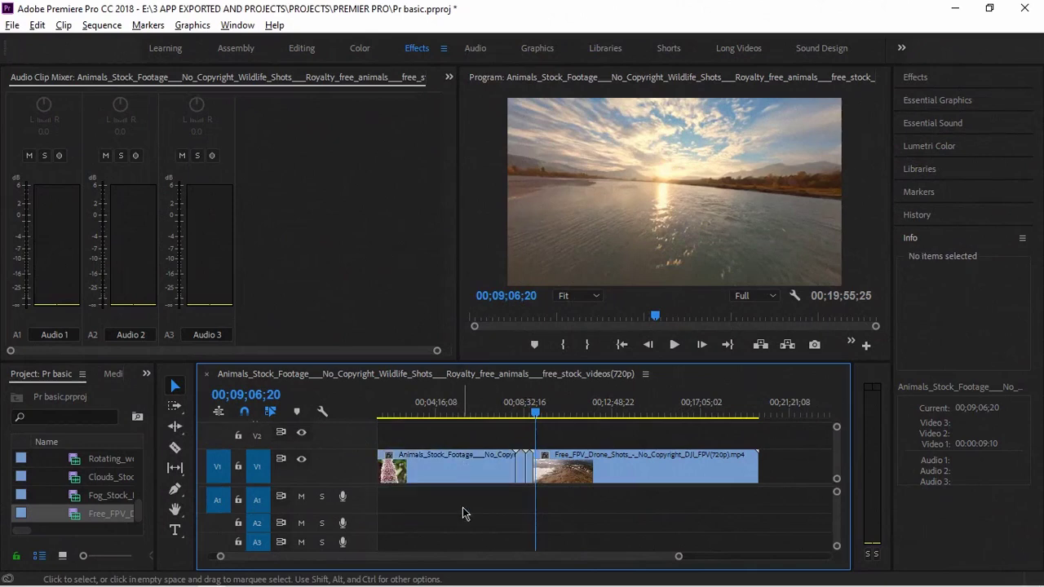
Step: Play the sequence from the drone clip at 00;09;06;20 and again from the very beginning to check playback without audio
key("space")
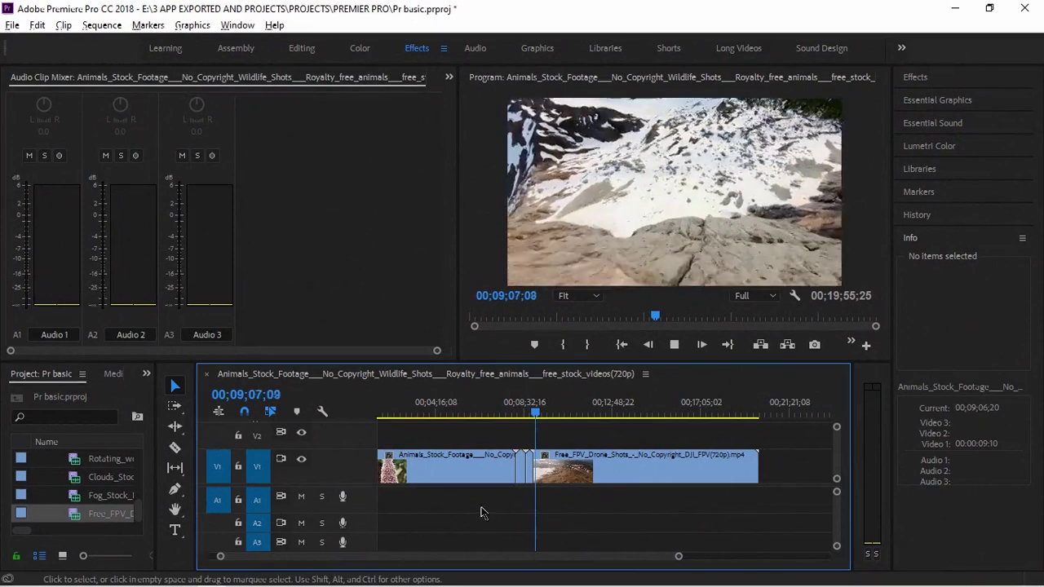
key("minus")
key("minus")
key("minus")
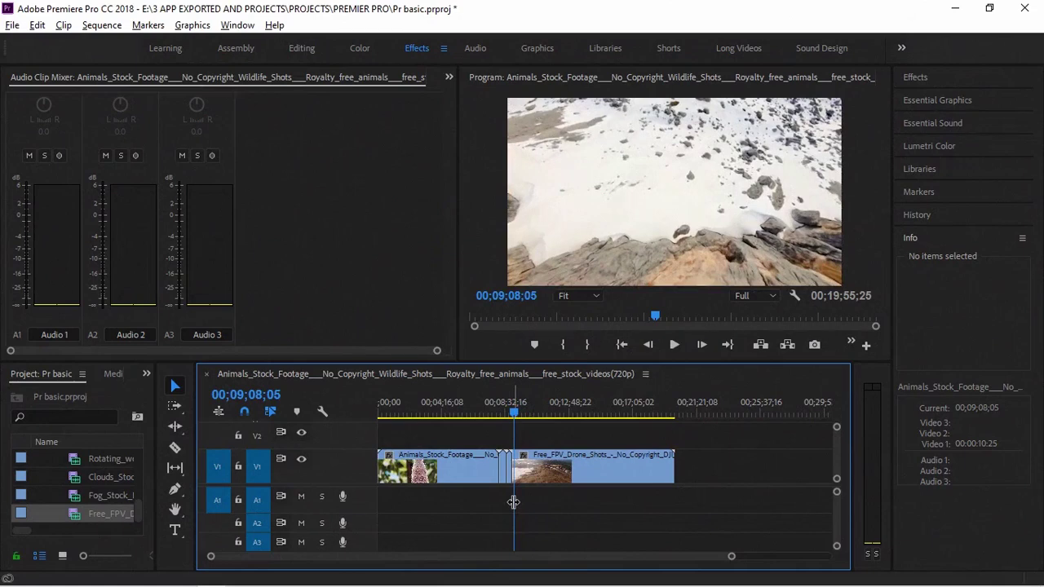
left_click_drag(513, 502, 378, 444)
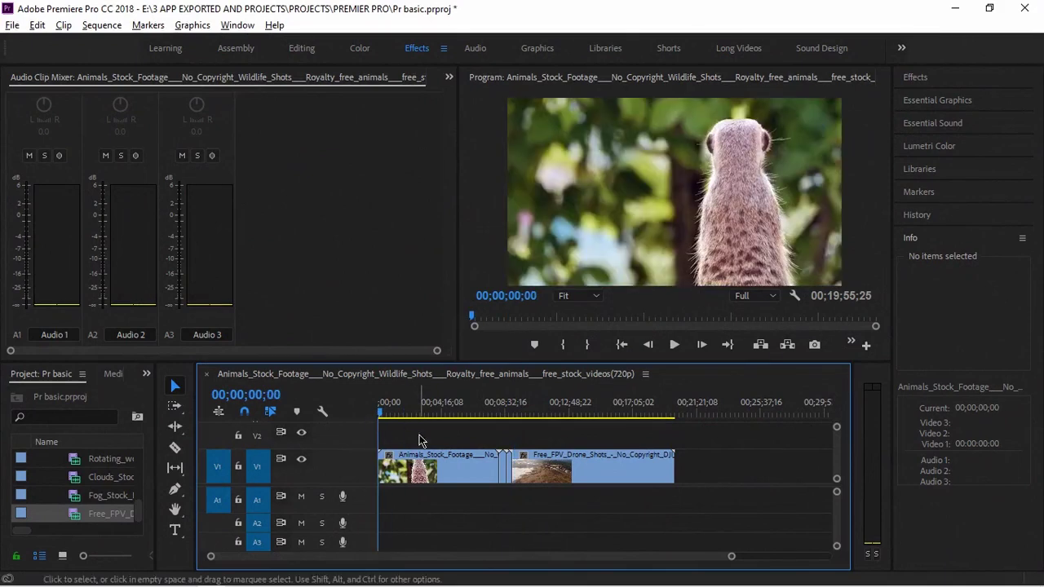
key("space")
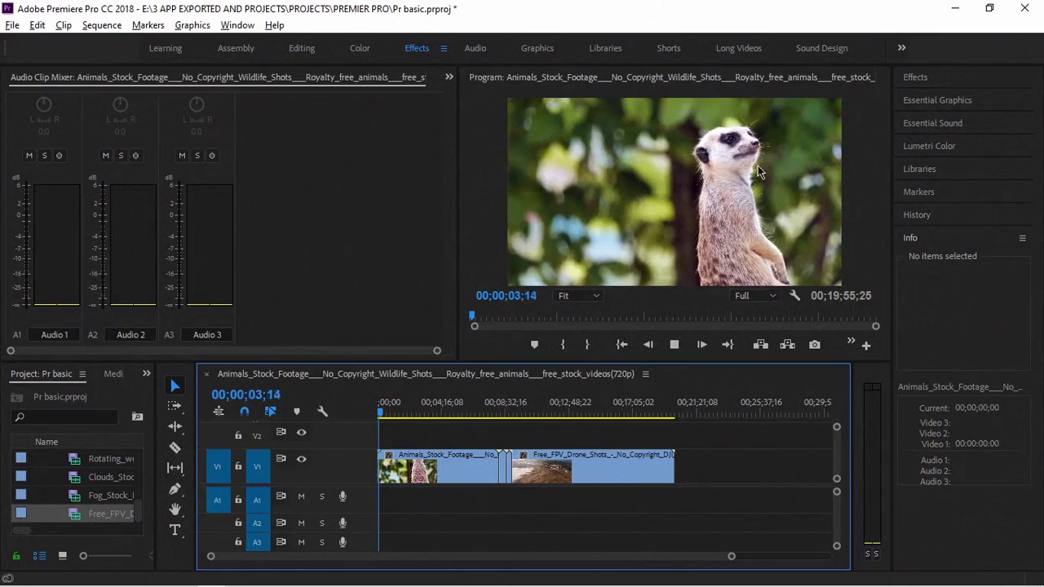
key("space")
Step: Play the animals clip near its end from 00;07;56;01, and bring the playhead back to the monkey shot at 00;07;47;24
left_click_drag(733, 558, 662, 570)
left_click(641, 412)
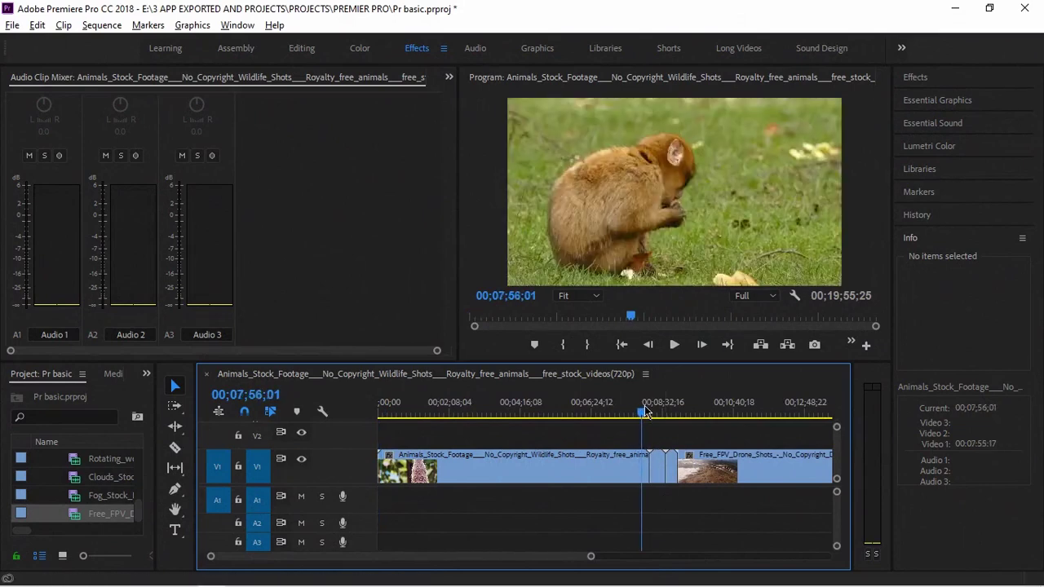
key("space")
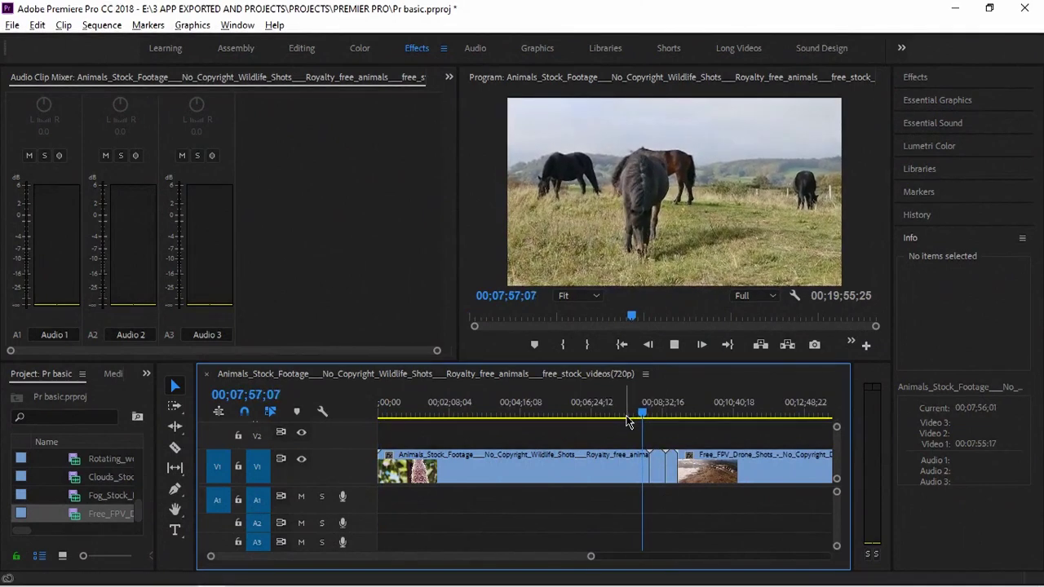
key("space")
left_click_drag(644, 416, 638, 418)
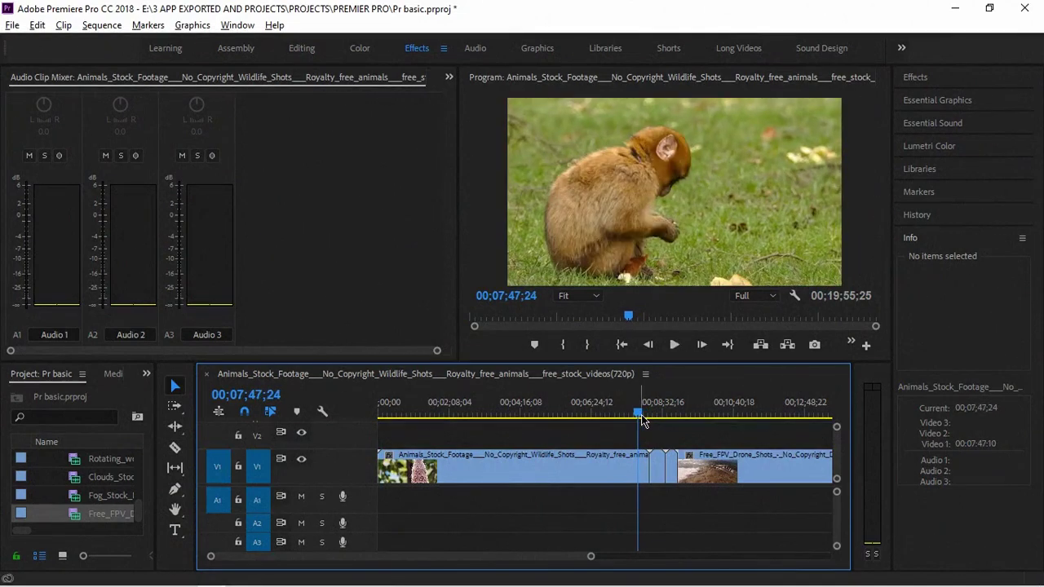
Step: Move the playhead frame by frame through the monkey shot to its end at 00;07;50;05, just before the scene change
key("Right")
key("Right")
key("Right")
key("Right")
key("Right")
key("Right")
key("Right")
key("Right")
key("Right")
key("Right")
key("Right")
key("Right")
key("Right")
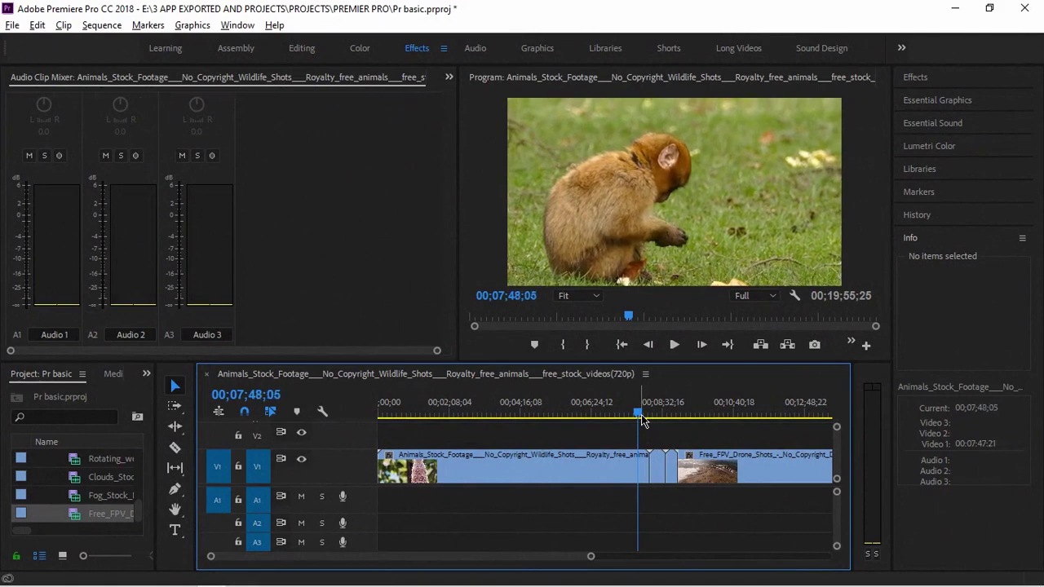
key("Right")
key("Right")
key("Right")
key("Right")
key("Right")
key("Right")
key("Right")
key("Right")
key("Right")
key("Right")
key("Right")
key("Right")
key("Right")
key("Right")
key("Right")
key("Right")
key("Right")
key("Right")
key("Right")
key("Right")
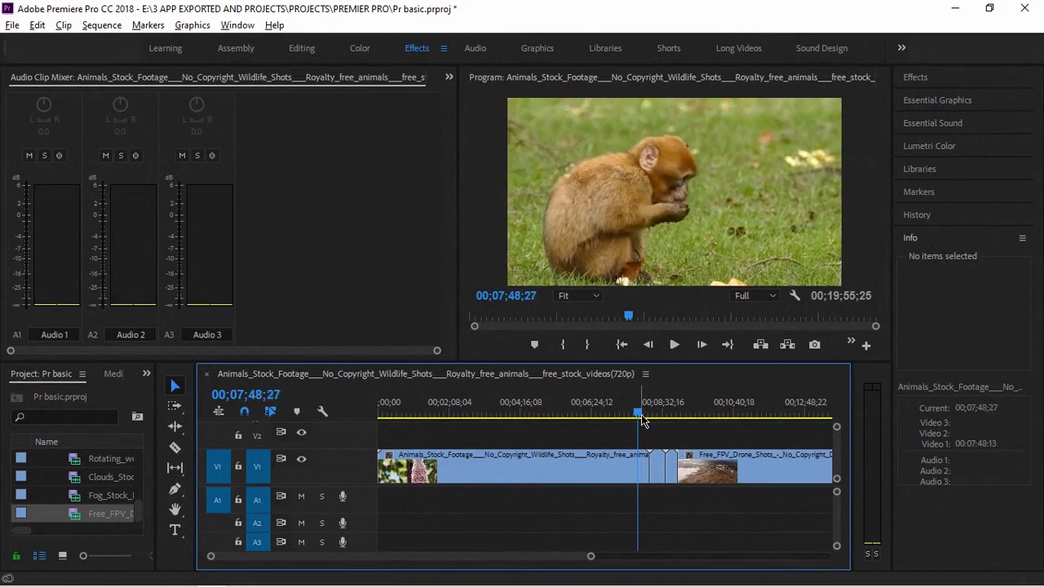
key("Right")
key("Right")
key("Right")
key("Right")
key("Right")
key("Right")
key("Right")
key("Right")
key("Right")
key("Right")
key("Right")
key("Right")
key("Right")
key("Right")
key("Right")
key("Right")
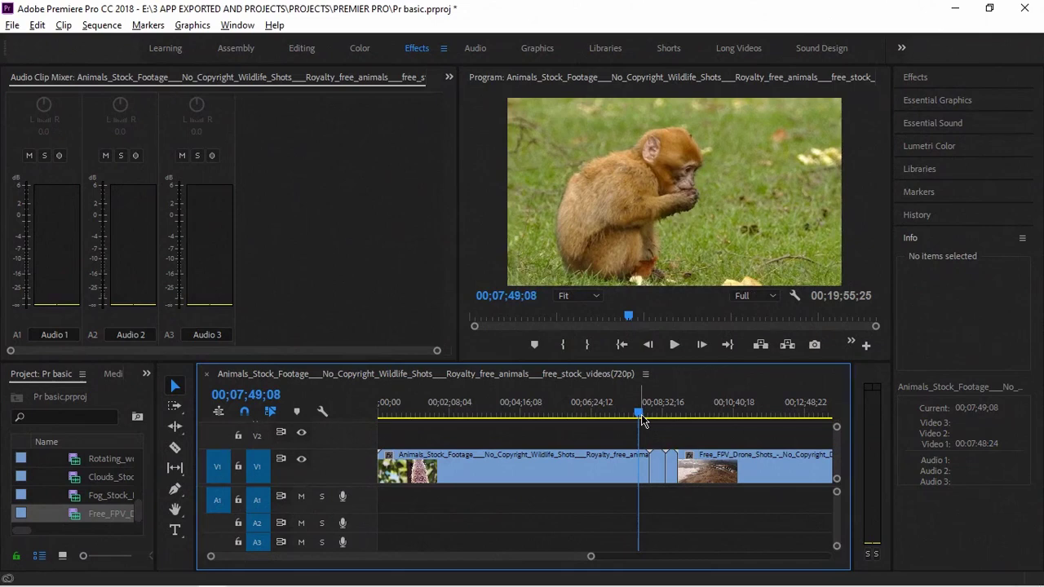
key("Right")
key("Right")
key("Right")
key("Right")
key("Right")
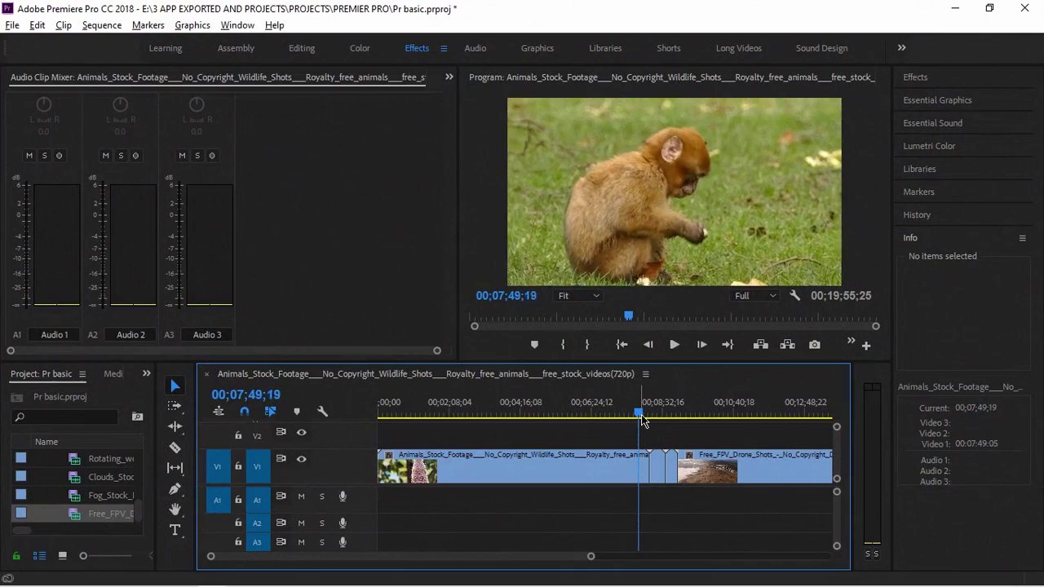
key("Right")
key("Right")
key("Right")
key("Right")
key("Right")
key("Right")
key("Right")
key("Right")
key("Right")
key("Right")
key("Right")
key("Right")
key("Right")
key("Right")
key("Right")
key("Right")
key("Right")
key("Right")
key("Right")
key("Right")
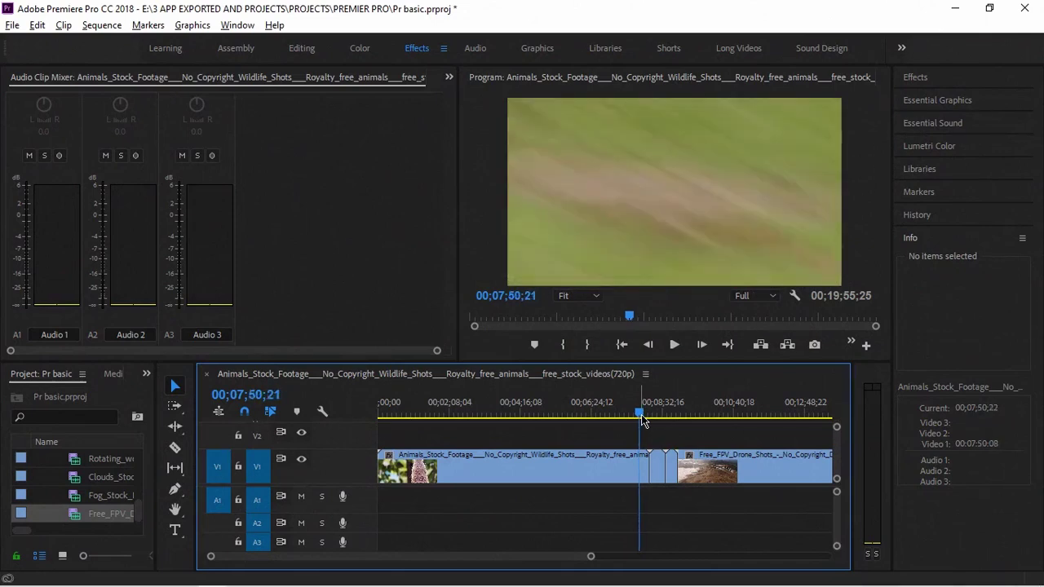
key("Left")
key("Left")
key("Left")
key("Left")
key("Left")
key("Left")
key("Left")
key("Left")
key("Left")
key("Left")
key("Left")
key("Left")
key("Left")
key("Left")
key("Left")
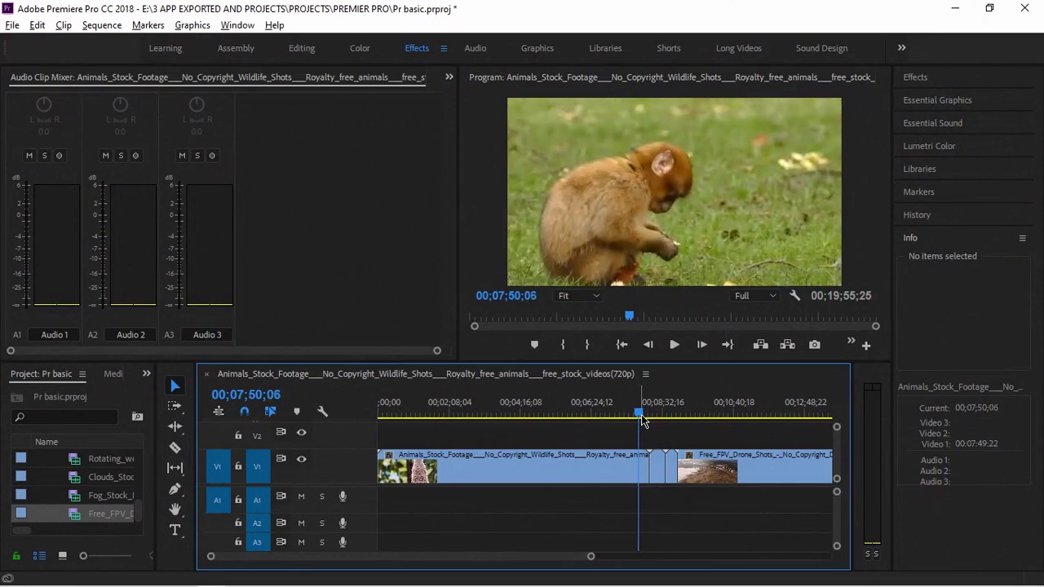
Step: Cut the animals clip at 00;07;50;05, ripple delete the short piece after the cut, and undo both changes
key("c")
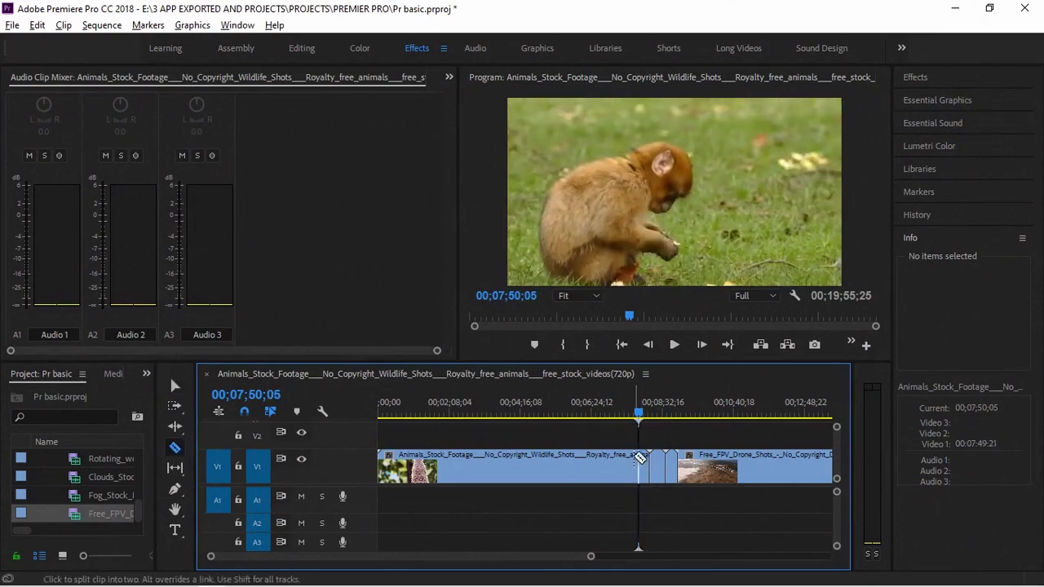
left_click(641, 467)
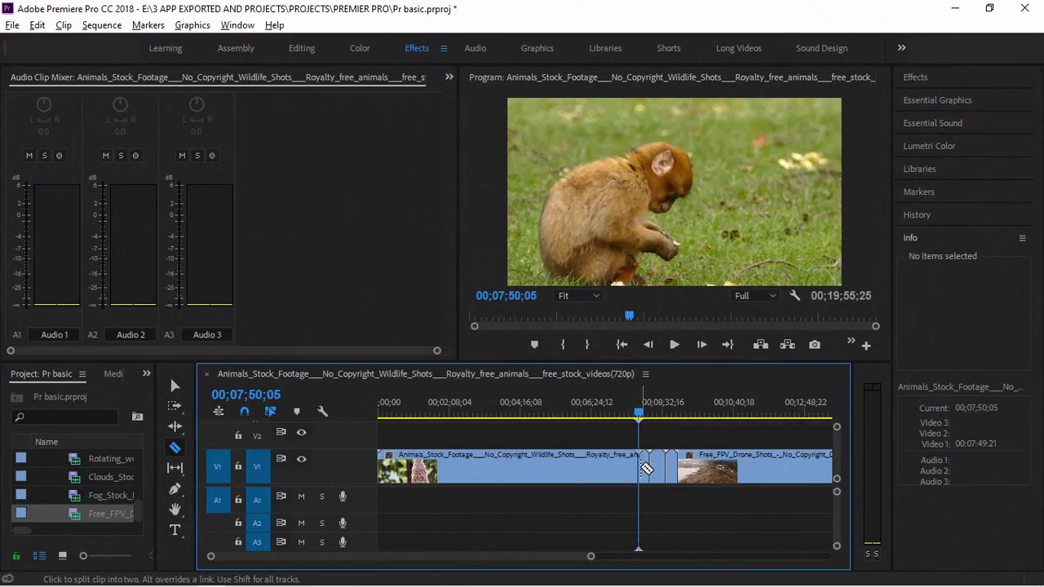
key("v")
left_click(642, 471)
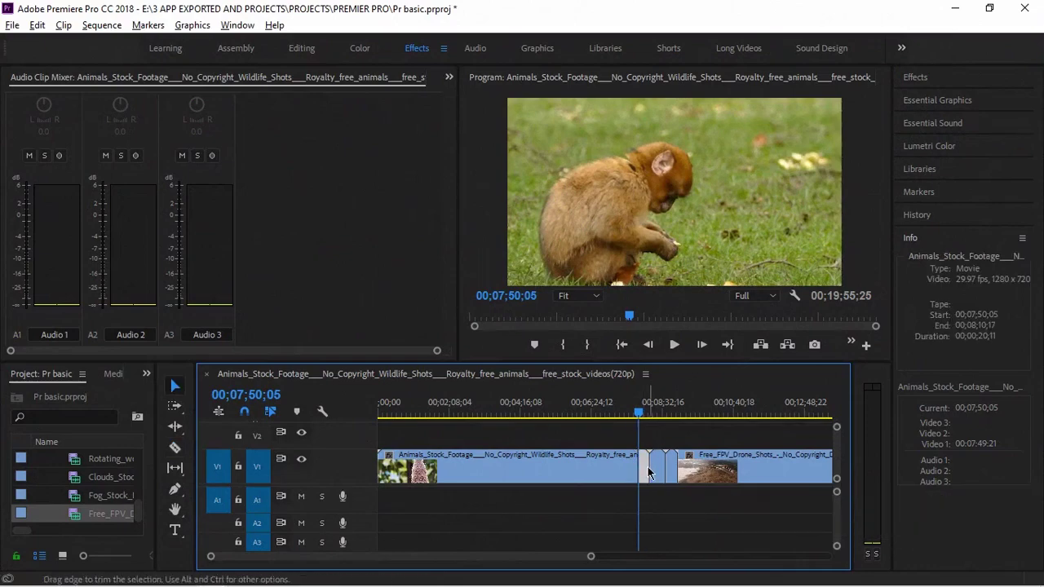
right_click(642, 472)
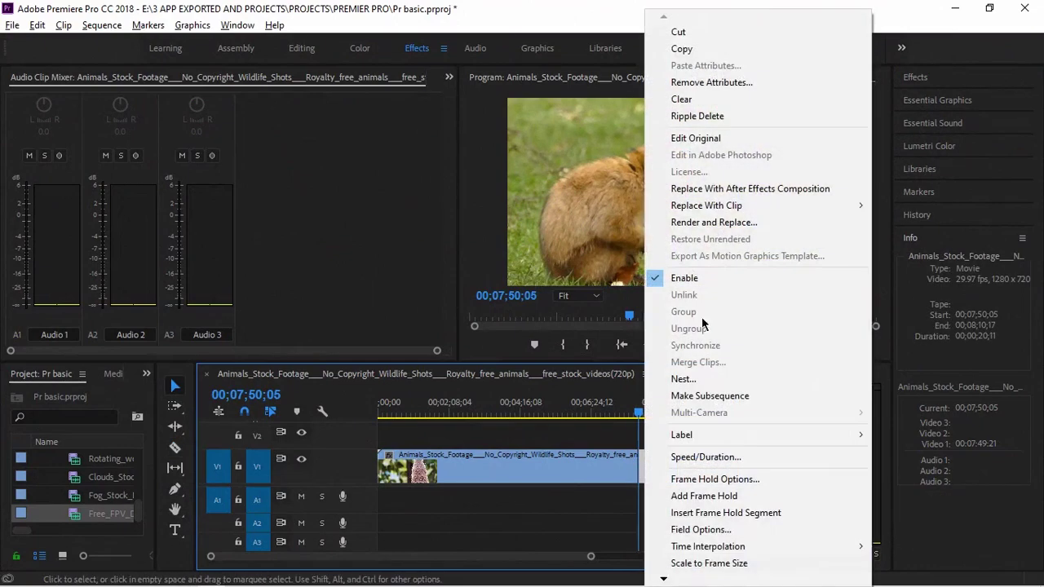
left_click(745, 116)
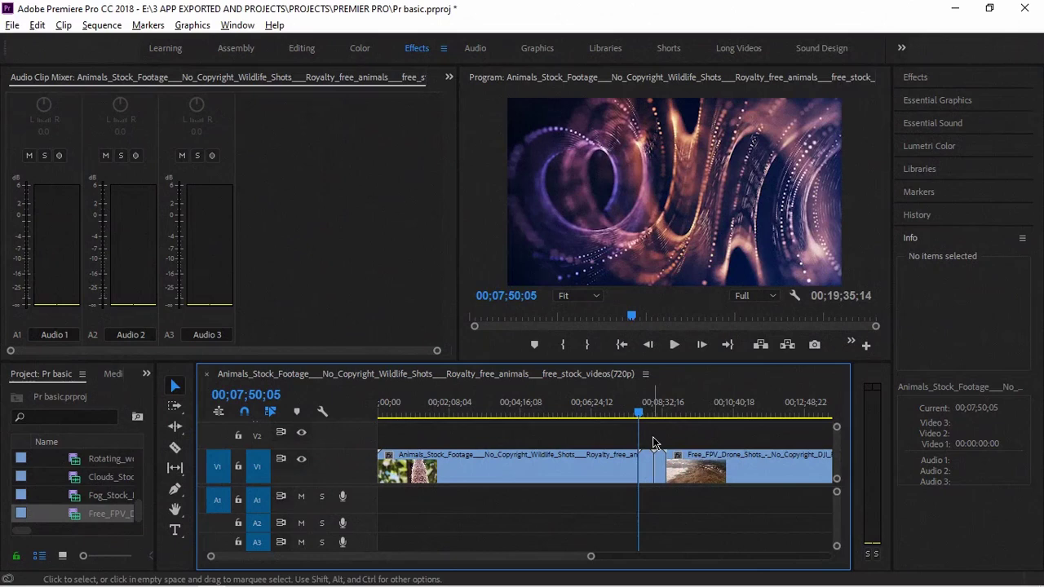
key("ctrl+z")
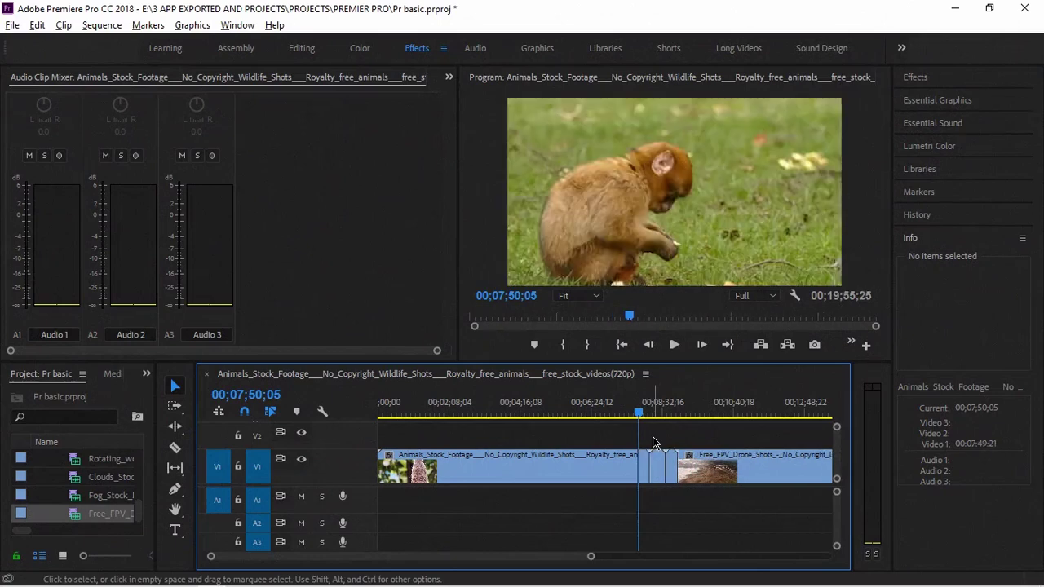
scroll(648, 445, "up", 5)
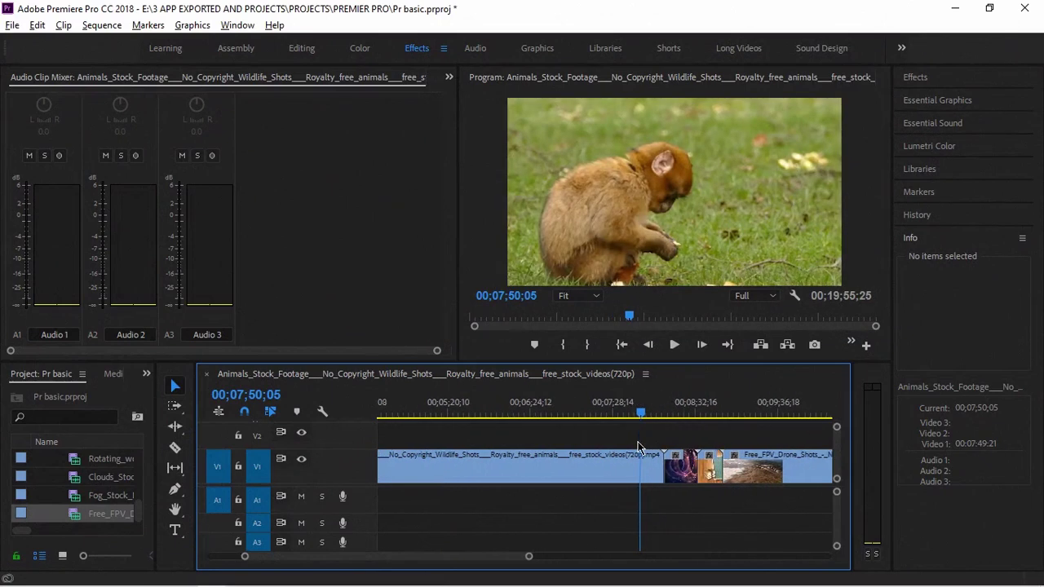
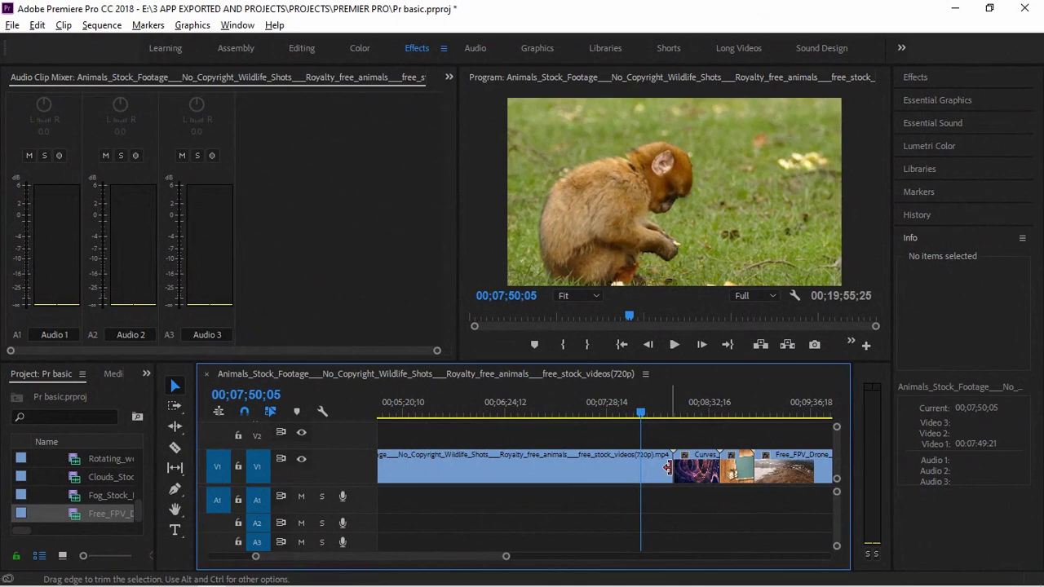
Step: Trim the end of the animals clip to 00;07;50;05, review the shortened end, and extend it again to the Curves clip
left_click_drag(668, 467, 644, 469)
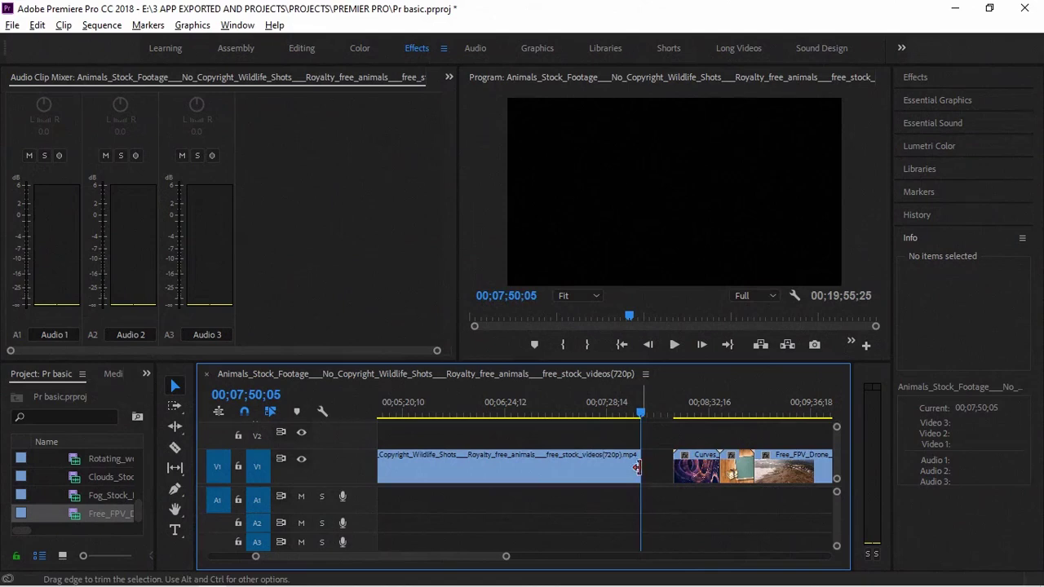
left_click_drag(641, 413, 638, 417)
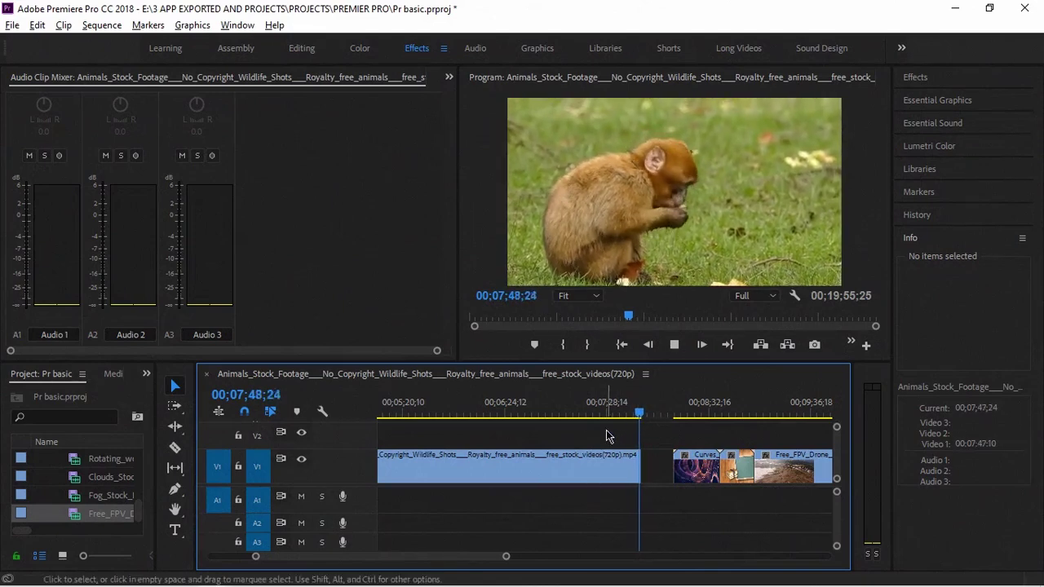
key("space")
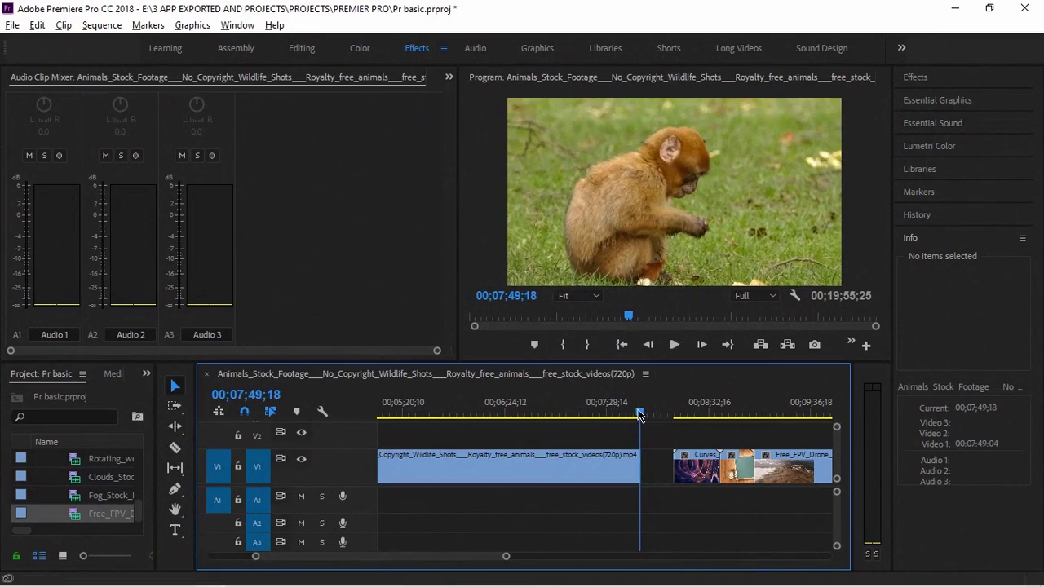
left_click_drag(641, 416, 635, 414)
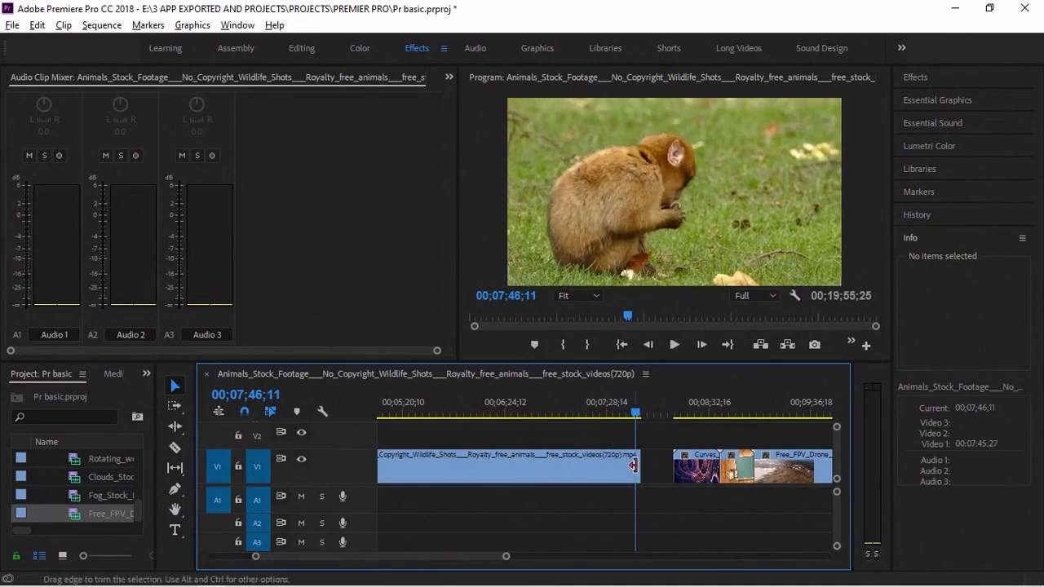
left_click_drag(635, 466, 660, 461)
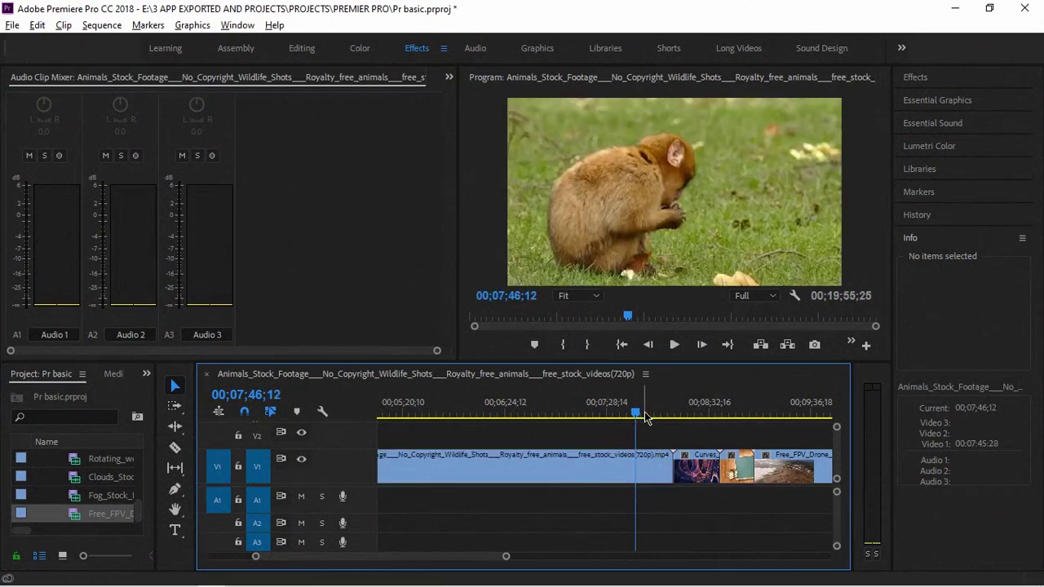
Step: Play the restored part of the animals clip from 00;07;51;04 and return the playhead to the start of the sequence
left_click(642, 414)
key("space")
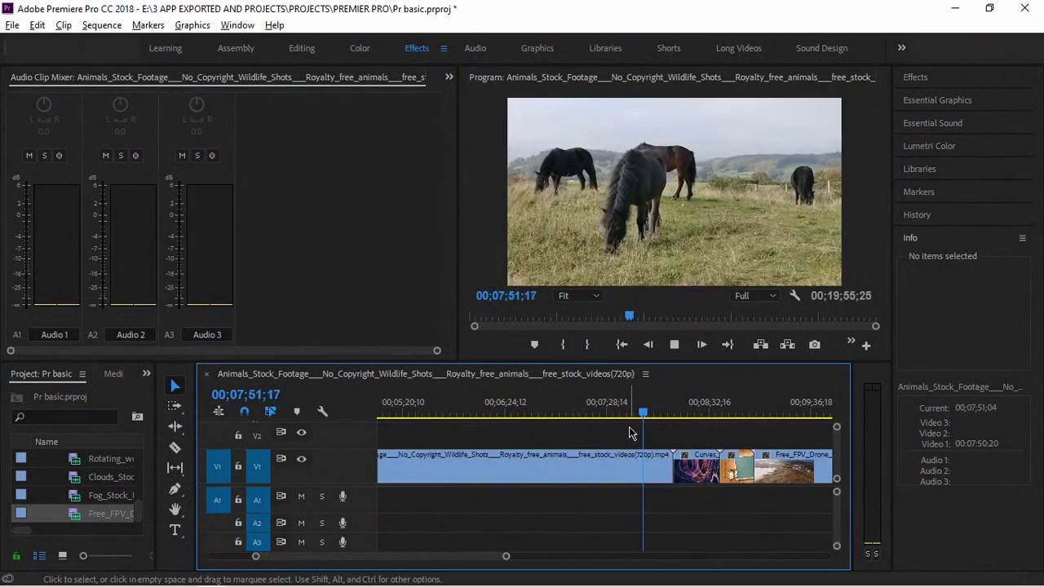
left_click(638, 415)
mouse_move(672, 469)
left_mouse_down()
mouse_move(628, 483)
mouse_move(642, 466)
mouse_move(622, 200)
mouse_move(589, 210)
mouse_move(632, 396)
mouse_move(630, 436)
mouse_move(636, 465)
mouse_move(674, 464)
left_mouse_up()
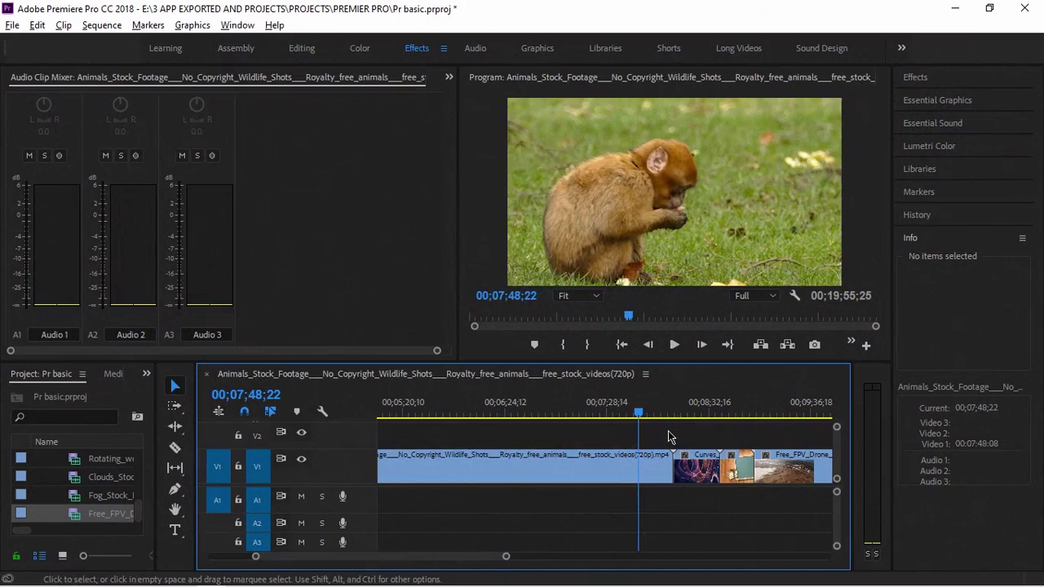
key("Home")
key("backslash")
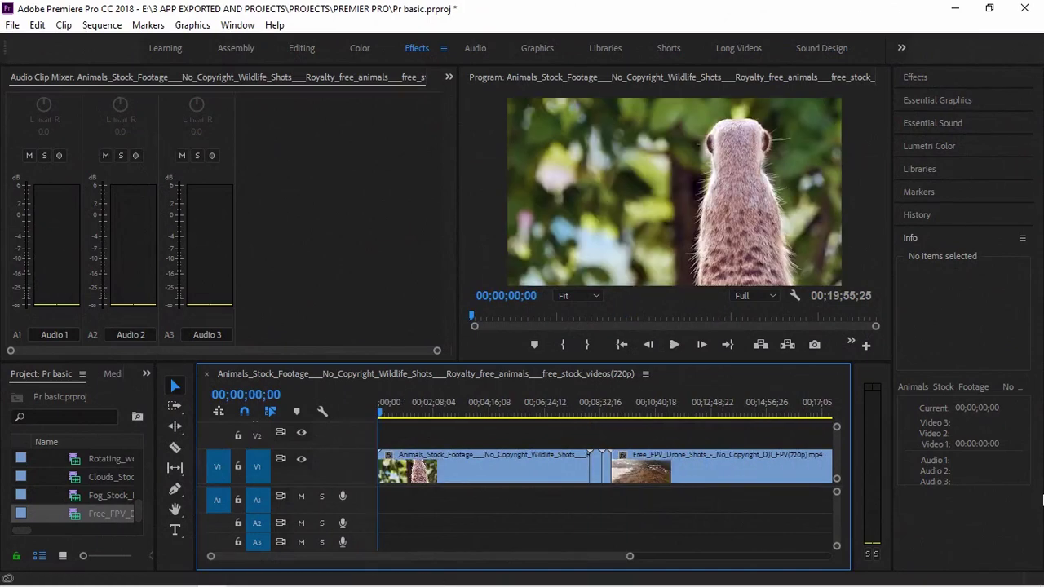
Step: Widen the Project panel and collapse the Videos bin
left_click_drag(152, 490, 278, 489)
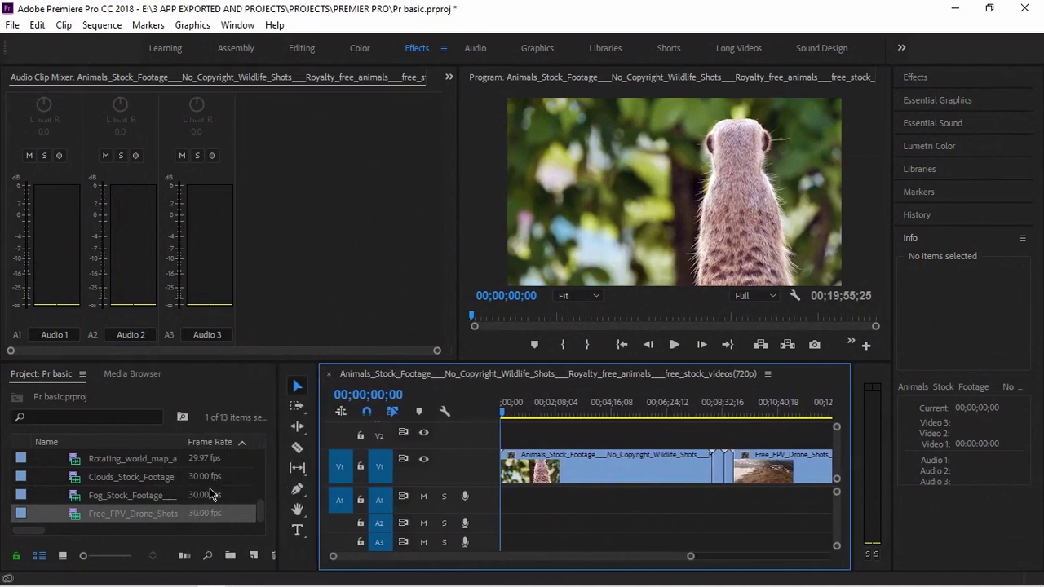
scroll(209, 487, "up", 5)
left_click(41, 495)
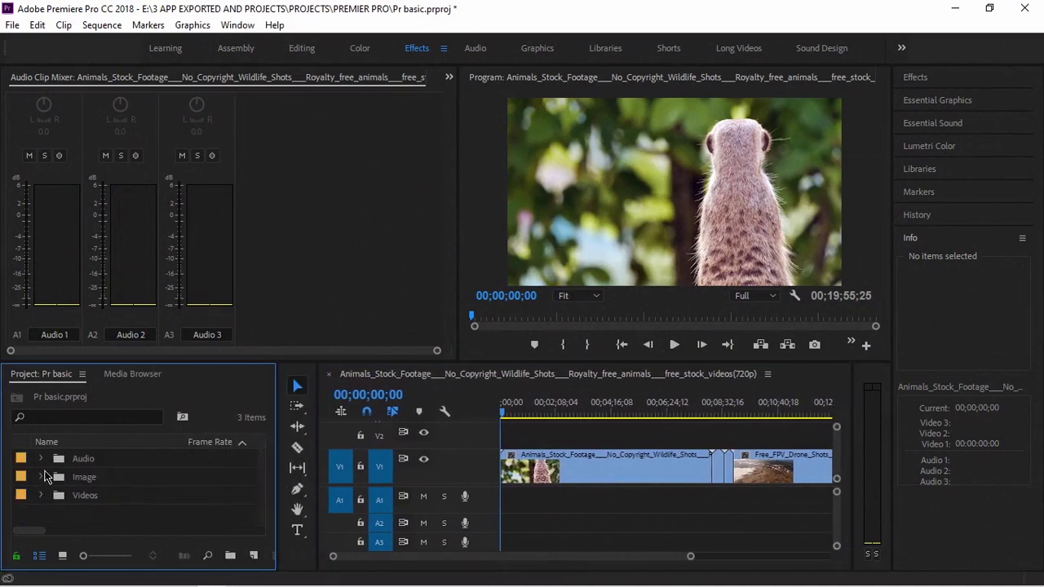
Step: Place the LIGHTS audio file at the start of track A1 and Go! - NEFFEX.mp3 at the start of track A2
left_click(41, 459)
left_click_drag(118, 496, 499, 506)
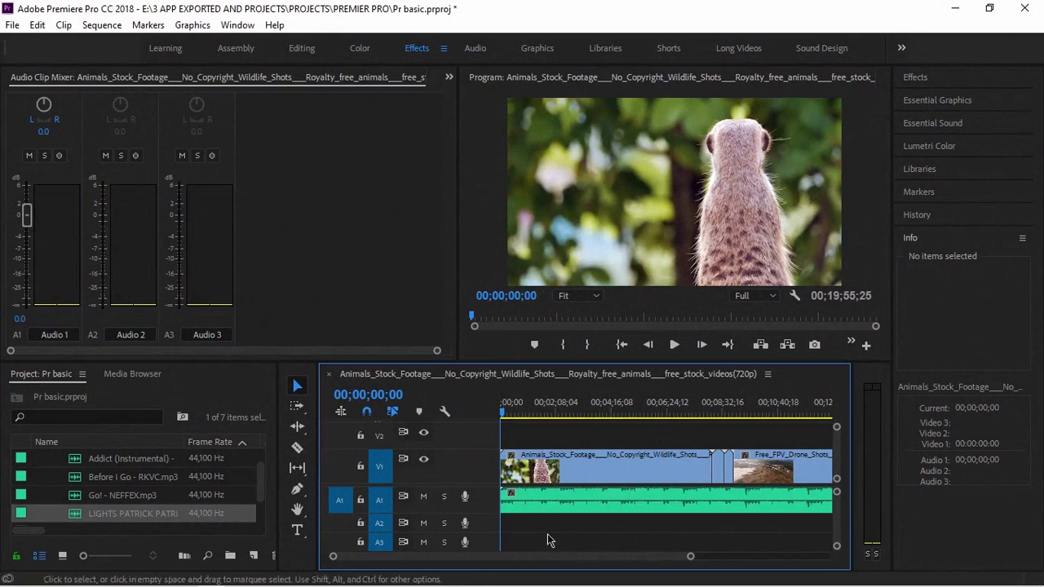
key("minus")
key("minus")
key("minus")
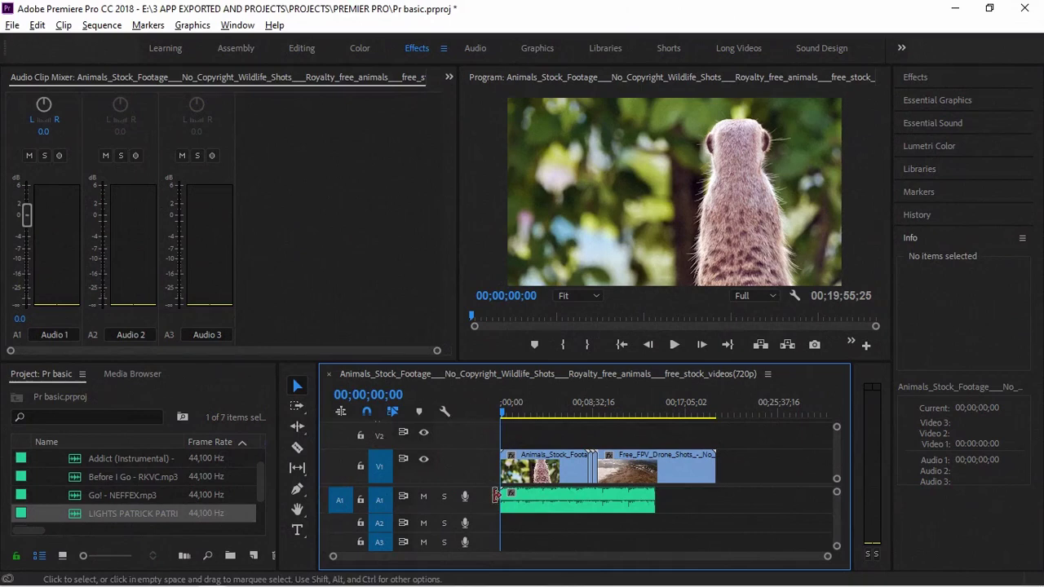
left_click_drag(104, 495, 518, 527)
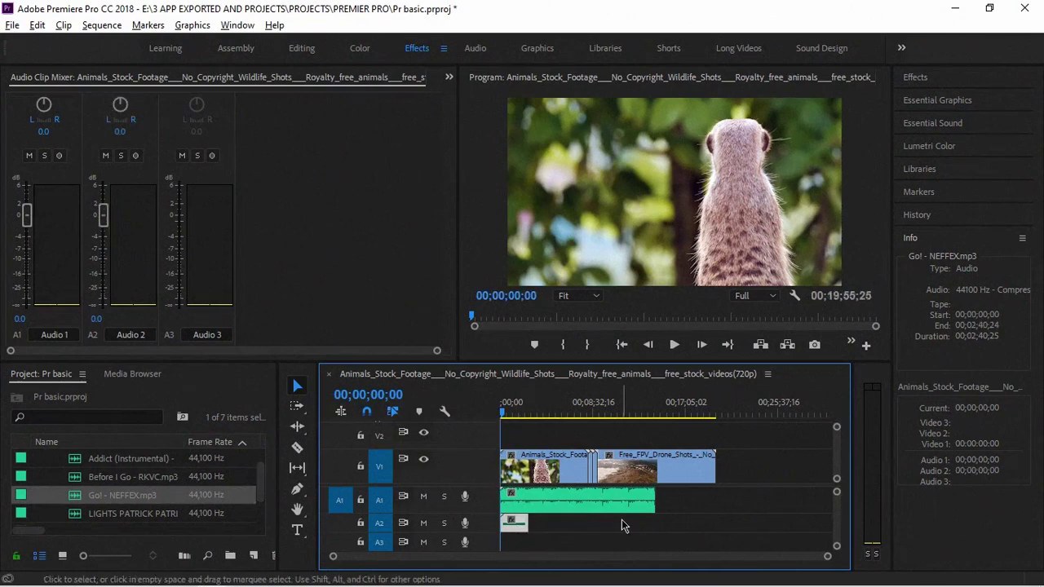
Step: Delete all clips from the timeline and place the animals stock footage clip from the Videos bin at the start of V1 and A1
left_click_drag(741, 539, 501, 437)
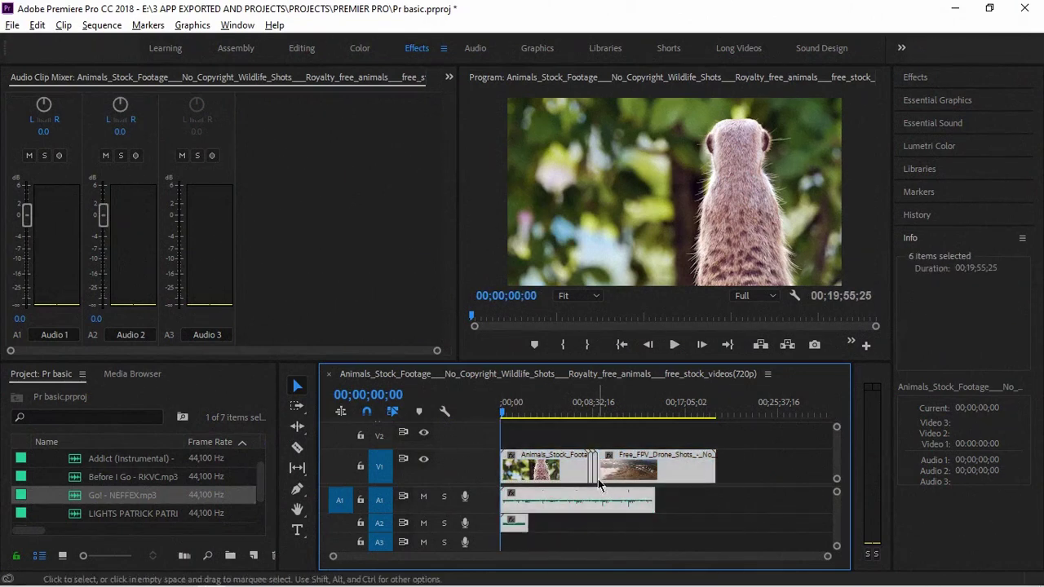
key("Delete")
scroll(127, 493, "down", 2)
left_click(42, 514)
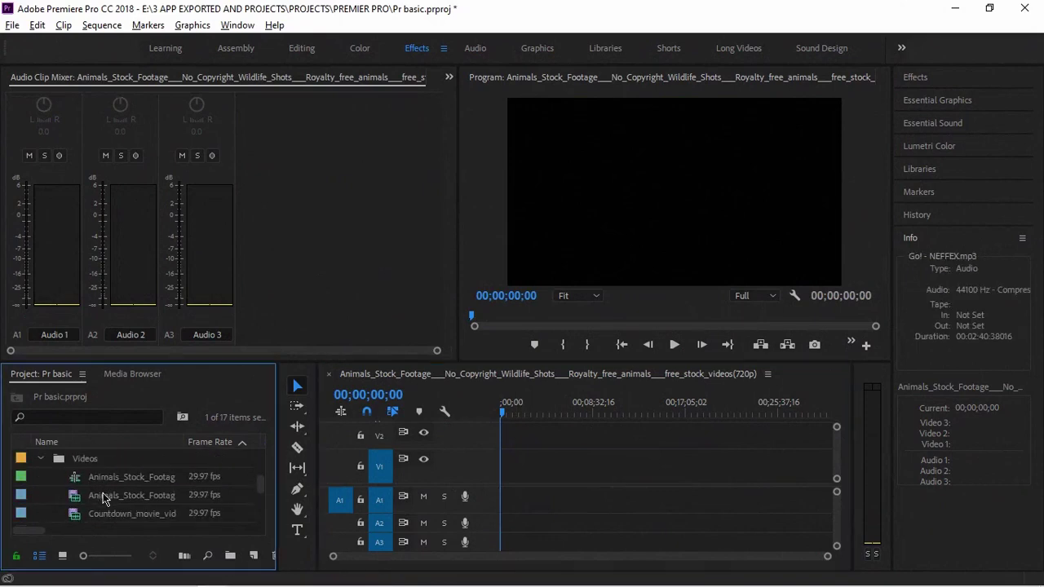
left_click_drag(97, 495, 530, 469)
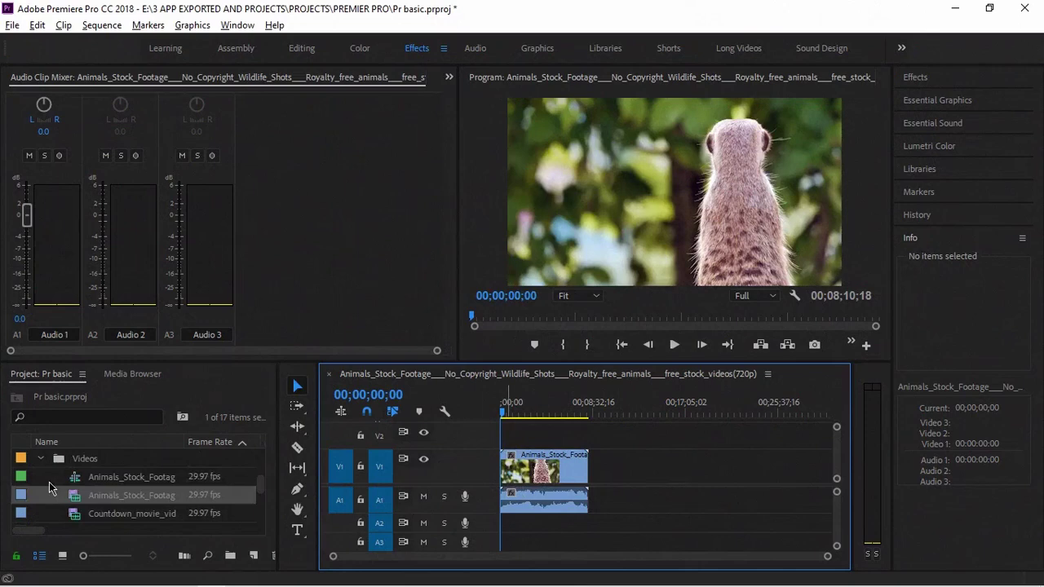
Step: Place the LIGHTS audio file at the start of track A2 and play the beginning of the sequence briefly
scroll(49, 482, "up", 3)
scroll(48, 482, "down", 1)
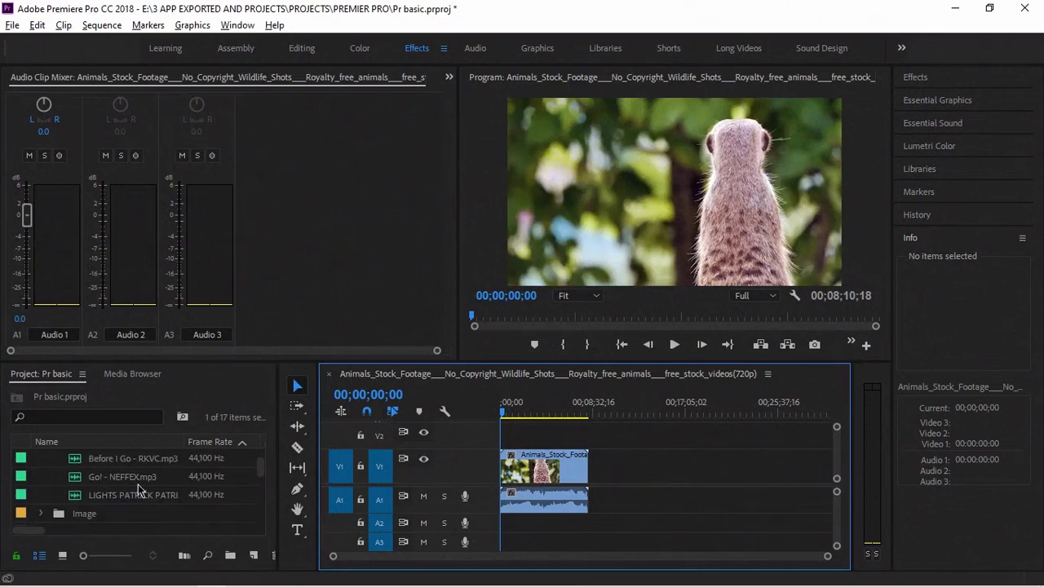
left_click(91, 490)
left_click_drag(93, 495, 503, 523)
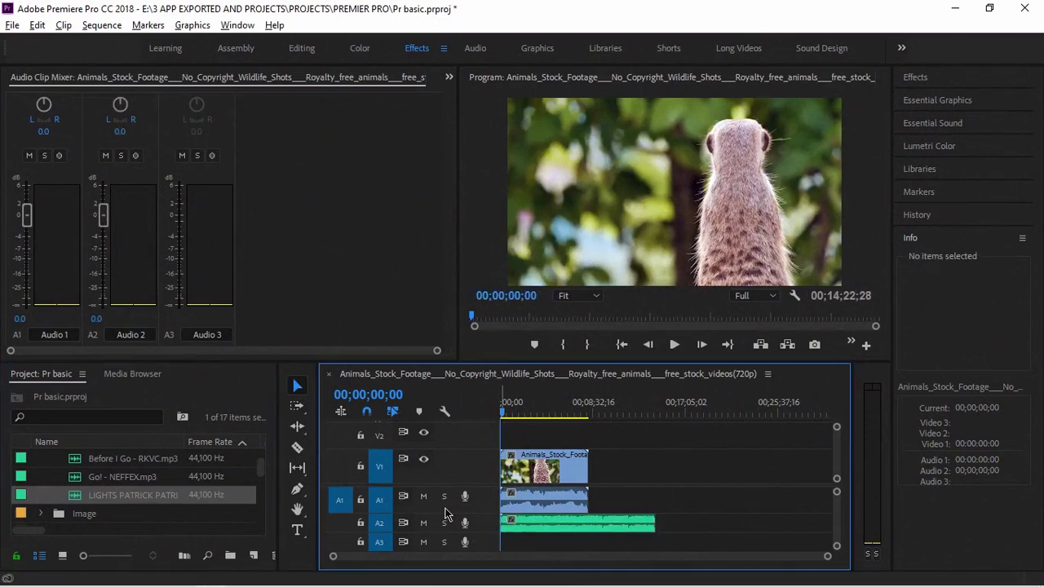
key("space")
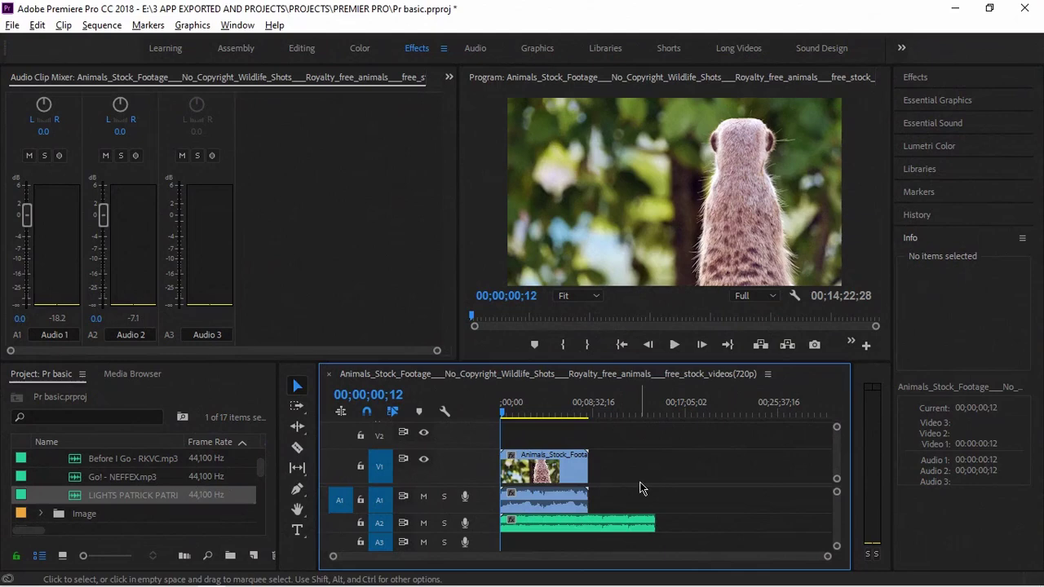
Step: Select the animals clip and the LIGHTS audio clip together and set their audio gain to -45 dB
left_click_drag(613, 457, 566, 516)
right_click(569, 504)
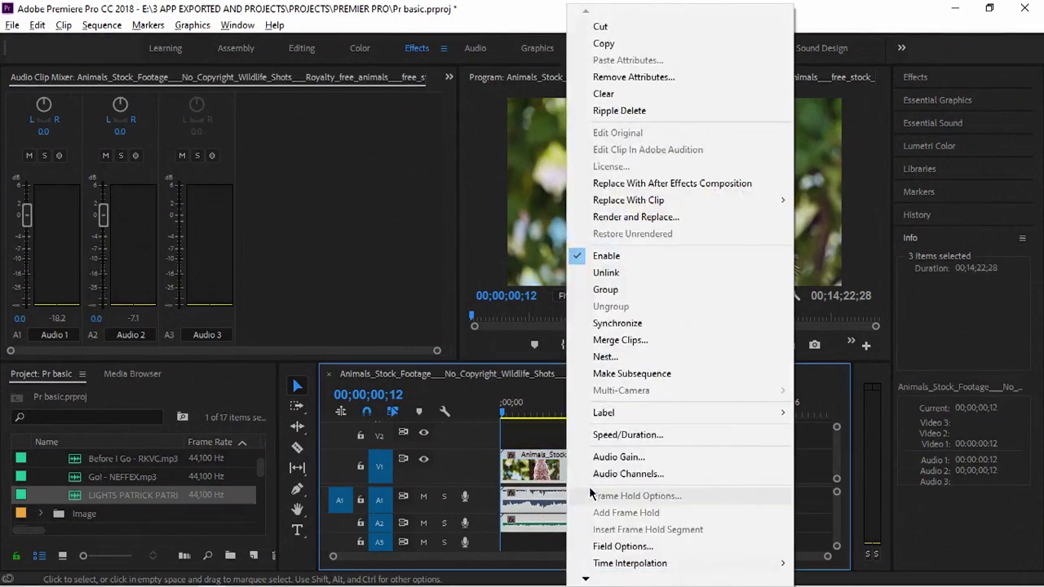
left_click(612, 457)
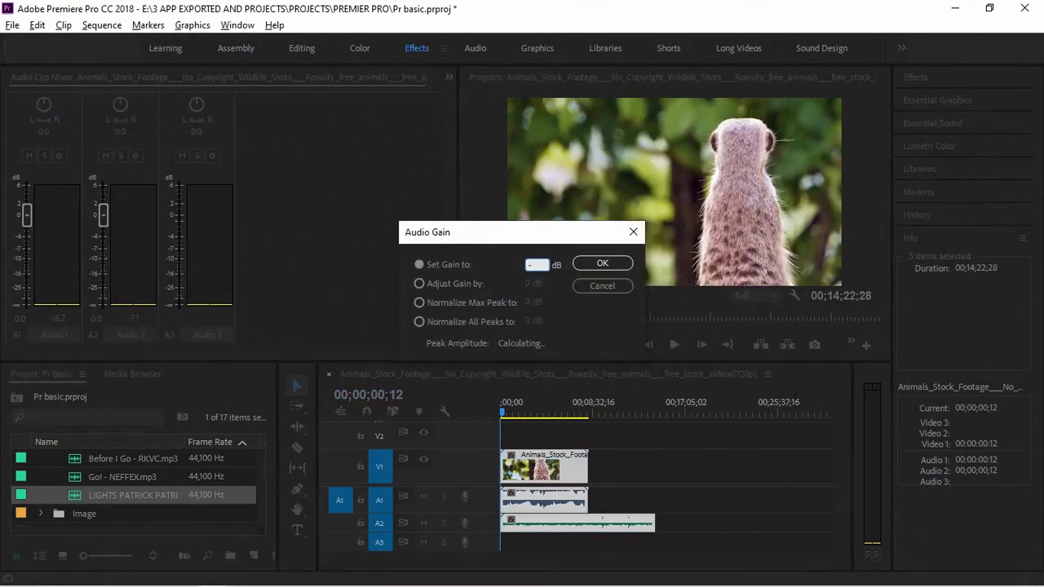
type("-4")
key("Return")
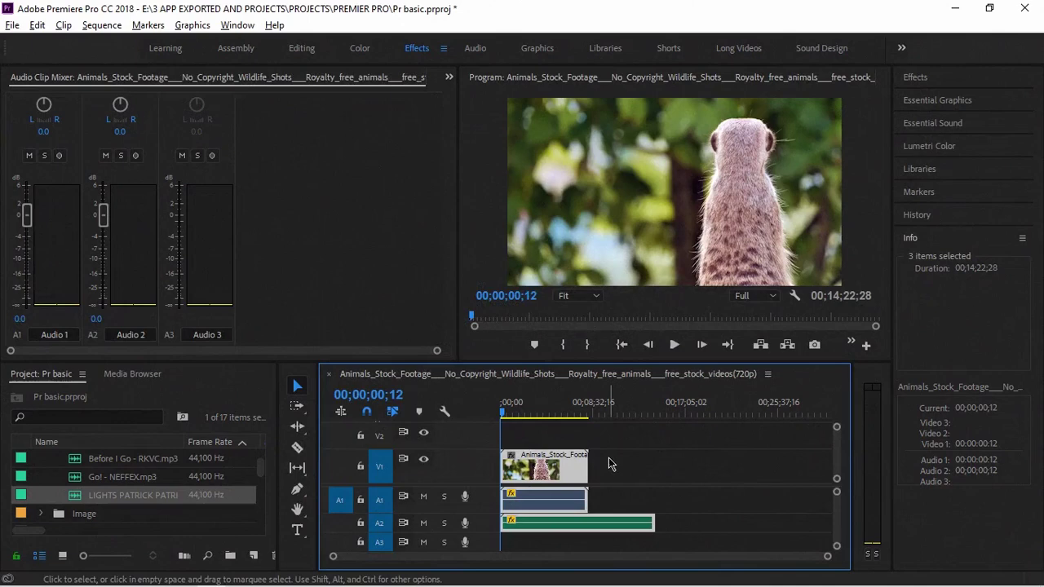
Step: Clear the clip selection and play the sequence to 00;00;03;06 to check the lowered audio
key("space")
left_click(615, 493)
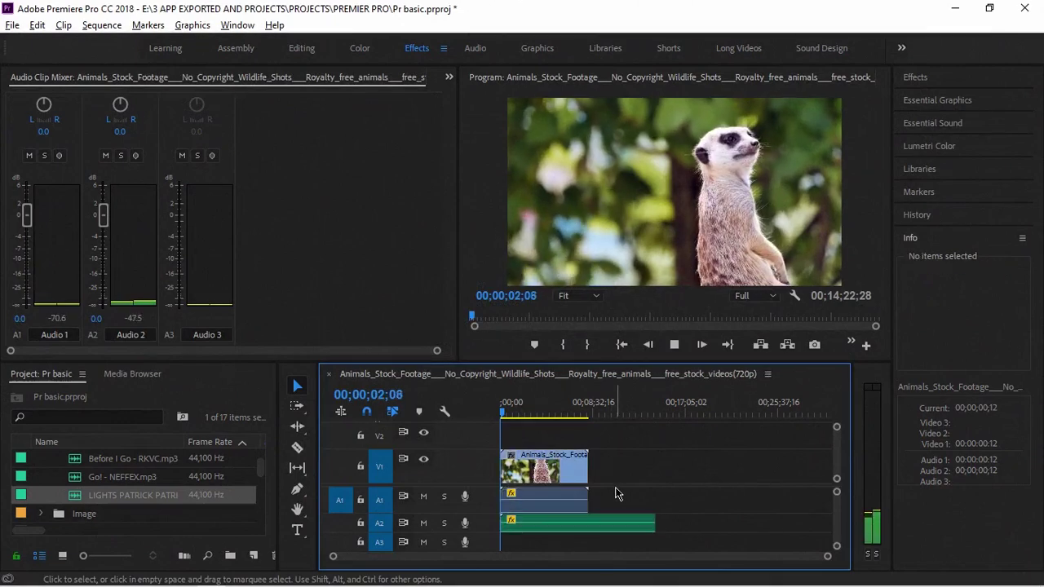
key("space")
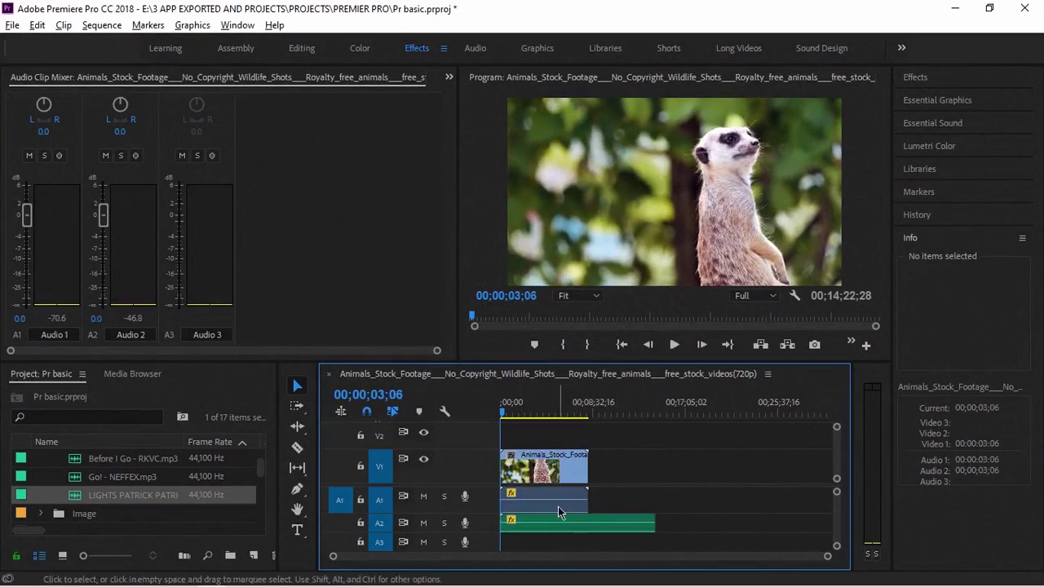
Step: Select the audio clips on A1 and A2 in turn and play the sequence to 00;00;05;08 to hear both
left_click(558, 506)
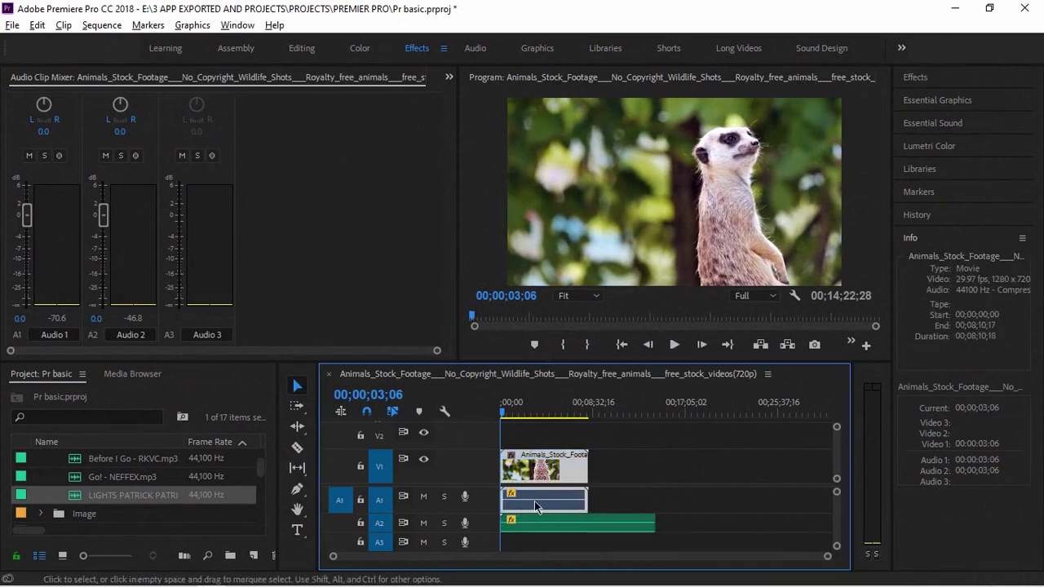
left_click(598, 530)
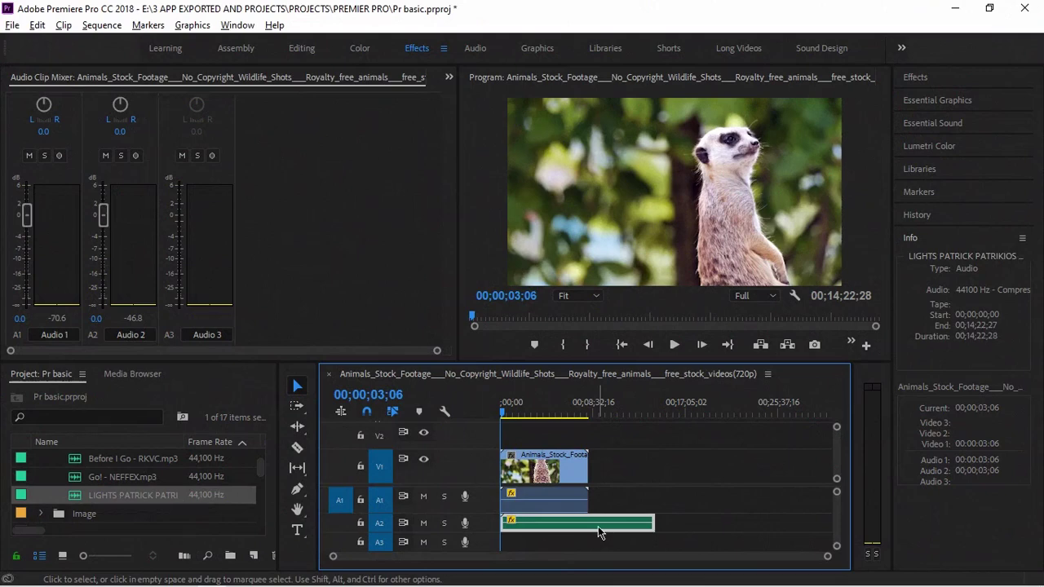
left_click(606, 501)
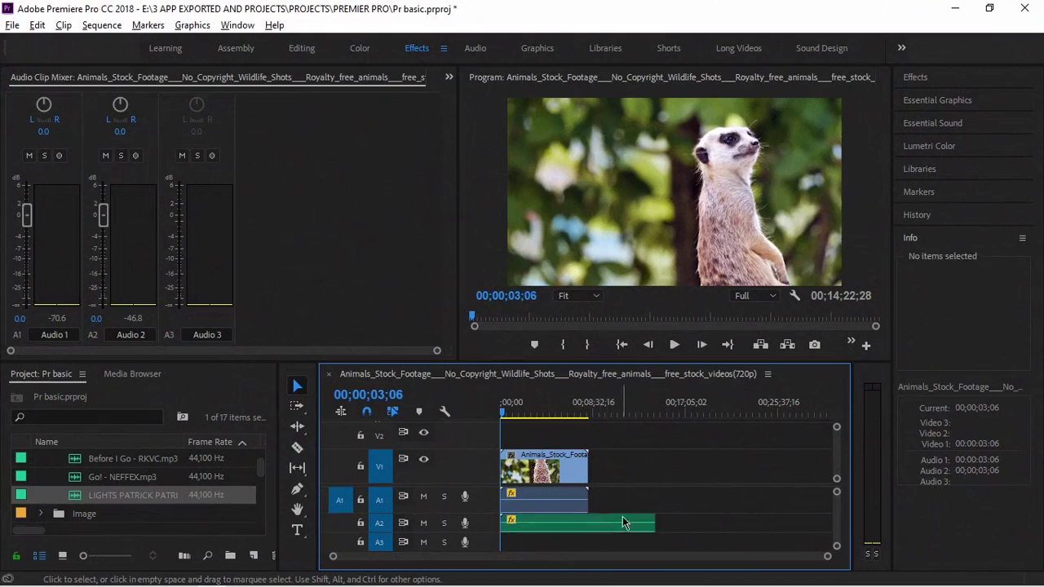
left_click(551, 503)
left_click(555, 525)
left_click(557, 506)
left_click(555, 527)
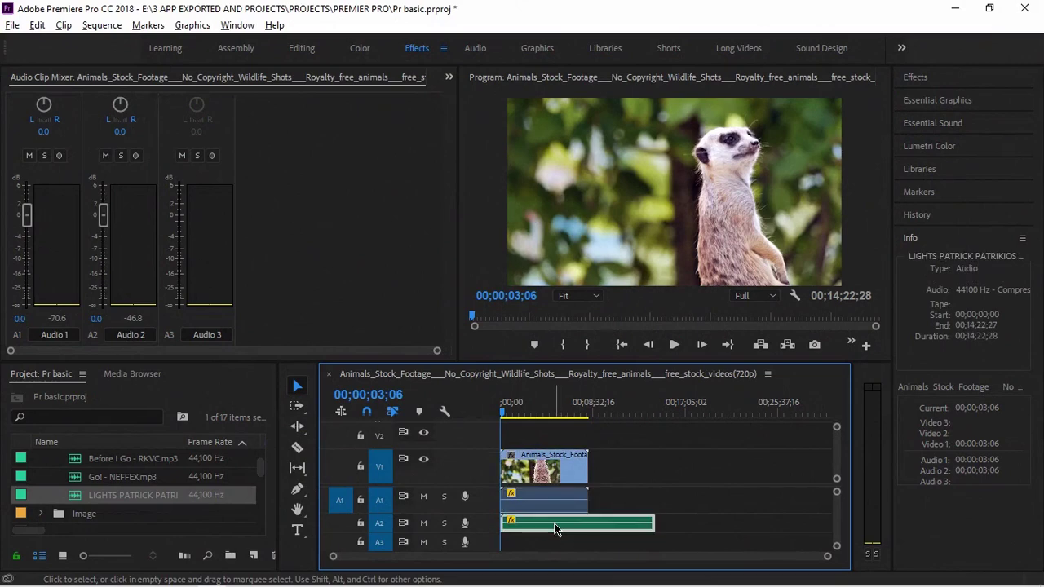
key("space")
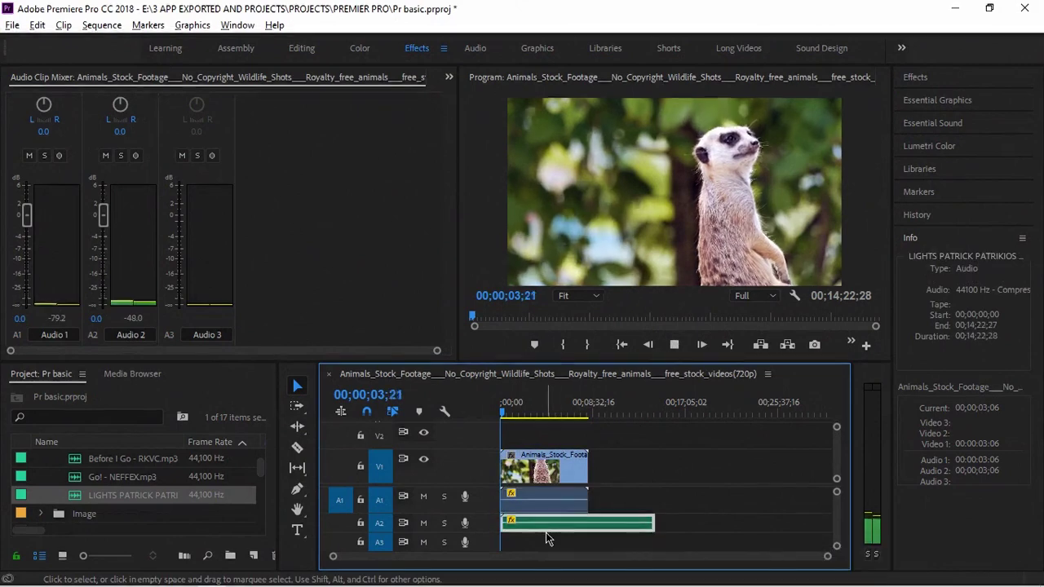
key("space")
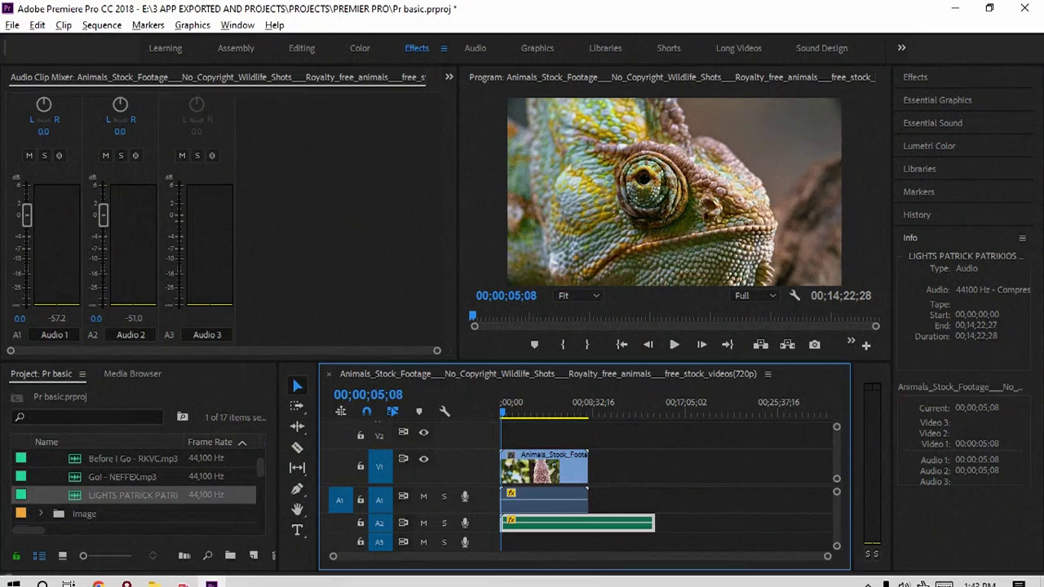
Step: Raise the system speaker volume to 69 and resume playback of the sequence
left_click(904, 576)
scroll(920, 489, "up", 14)
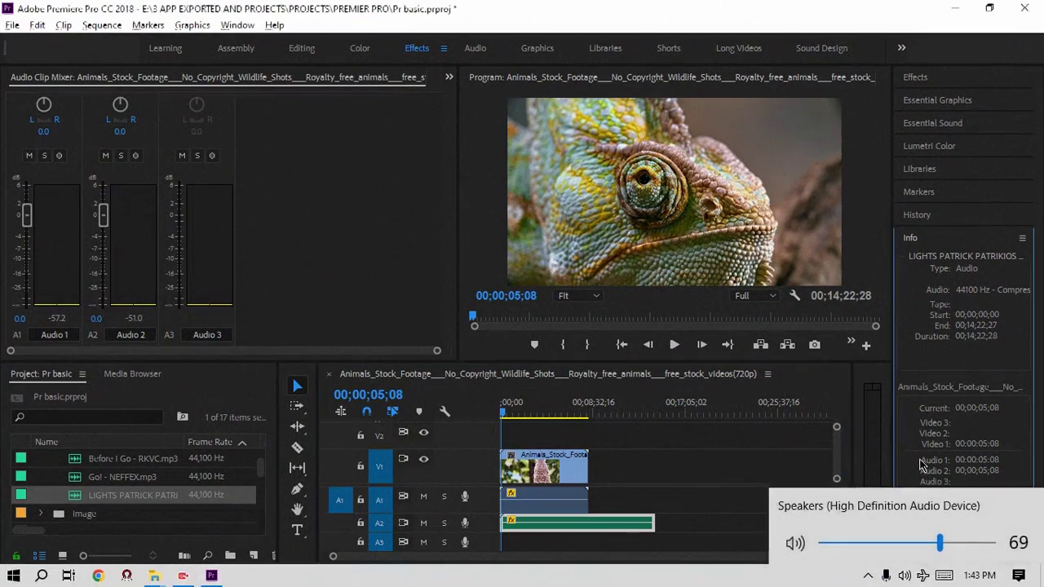
left_click(920, 464)
key("space")
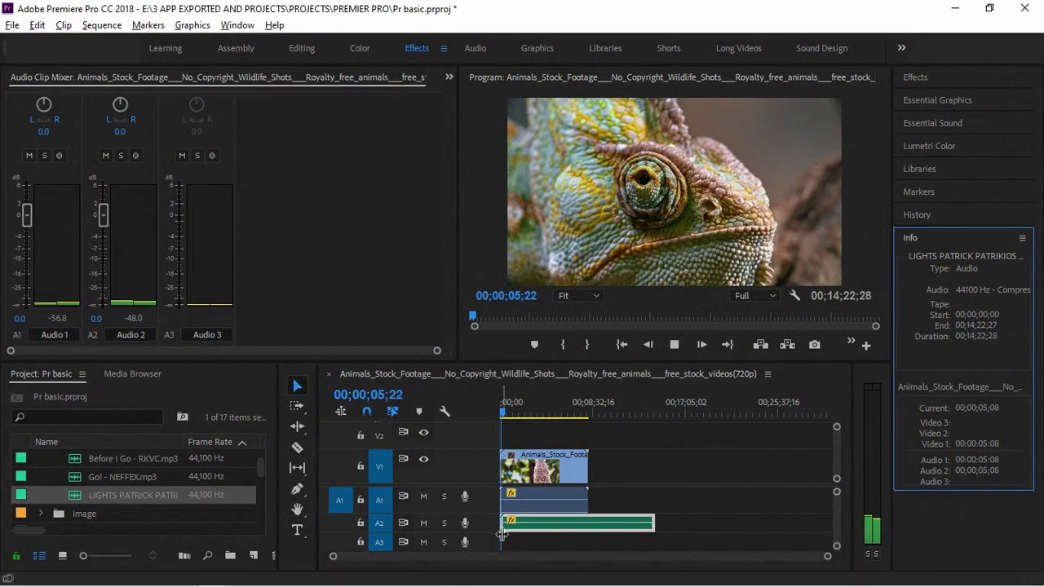
Step: Solo audio track A2 and then A1 during playback, turning each solo off again after listening
left_click(447, 530)
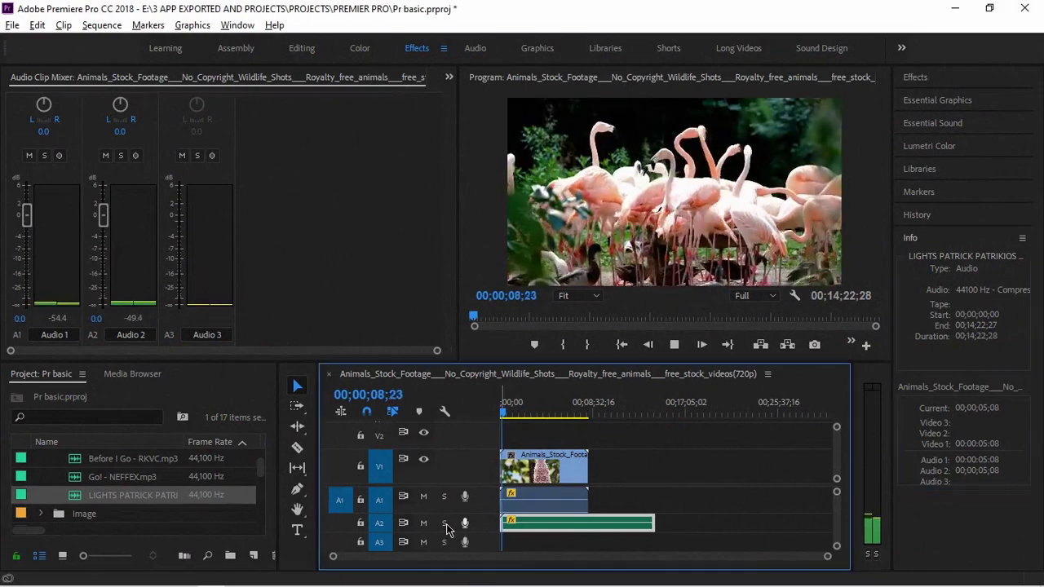
left_click(444, 523)
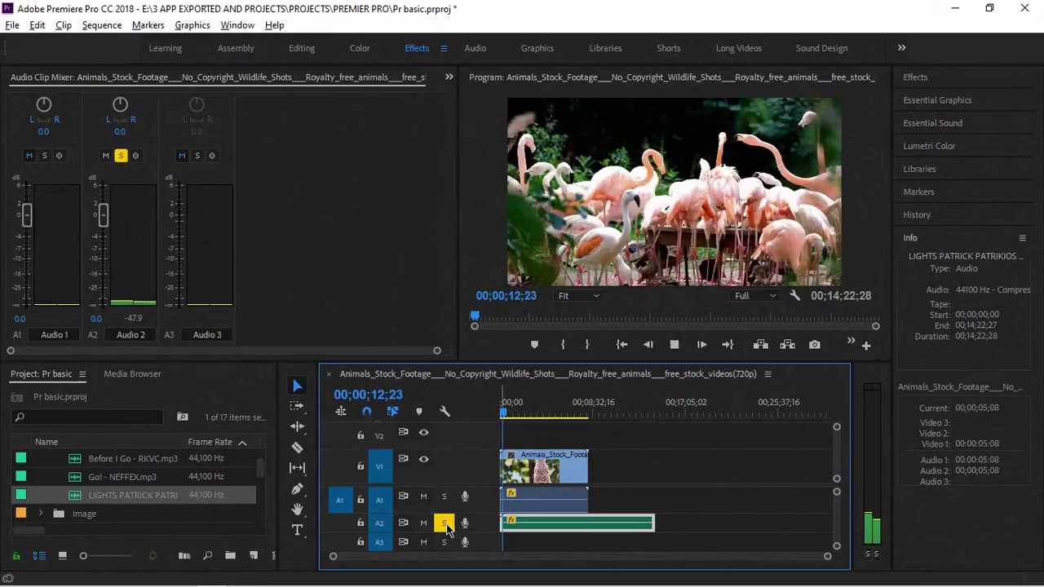
left_click(444, 524)
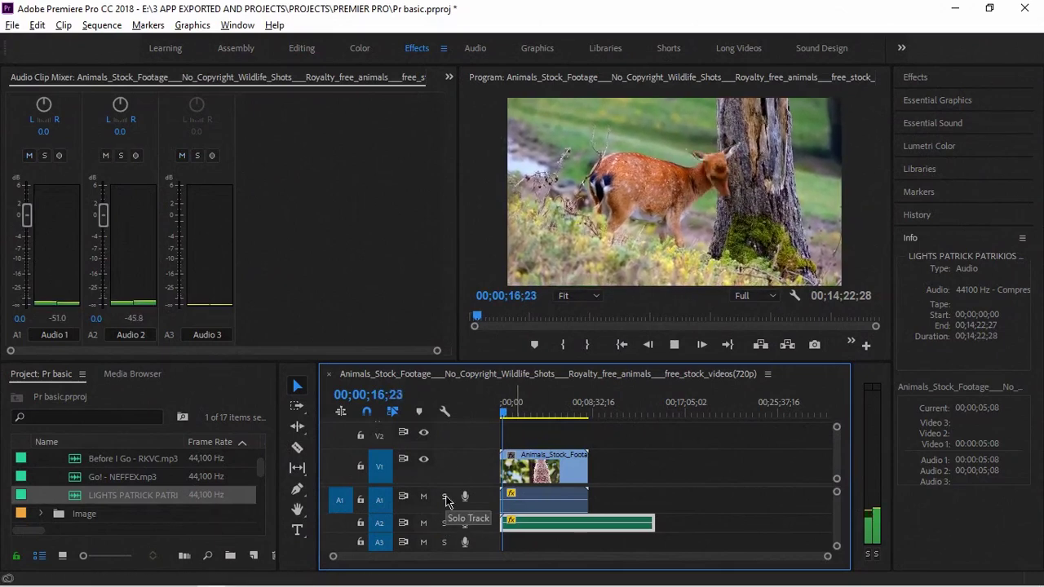
left_click(444, 497)
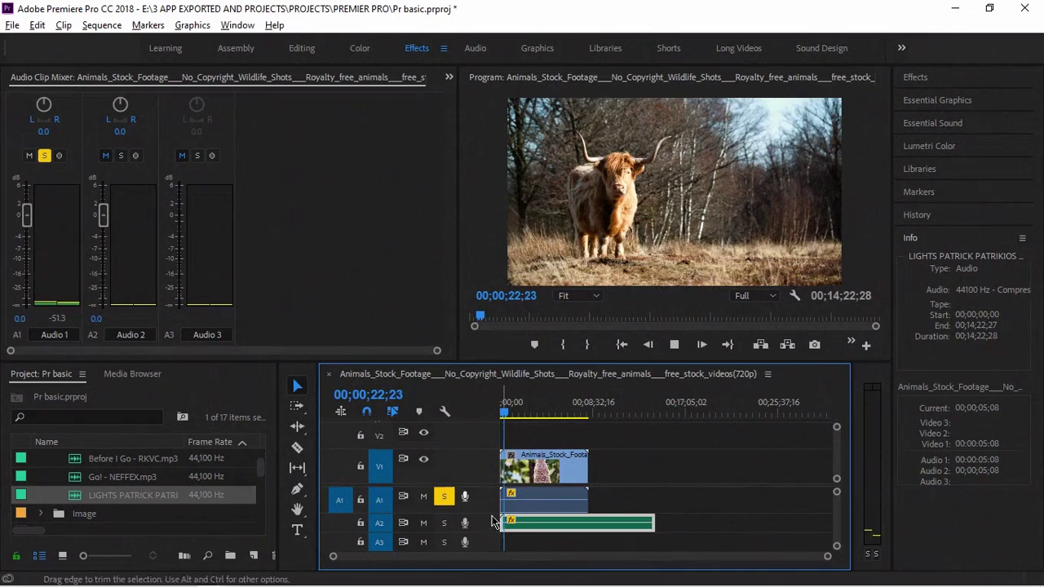
left_click(444, 497)
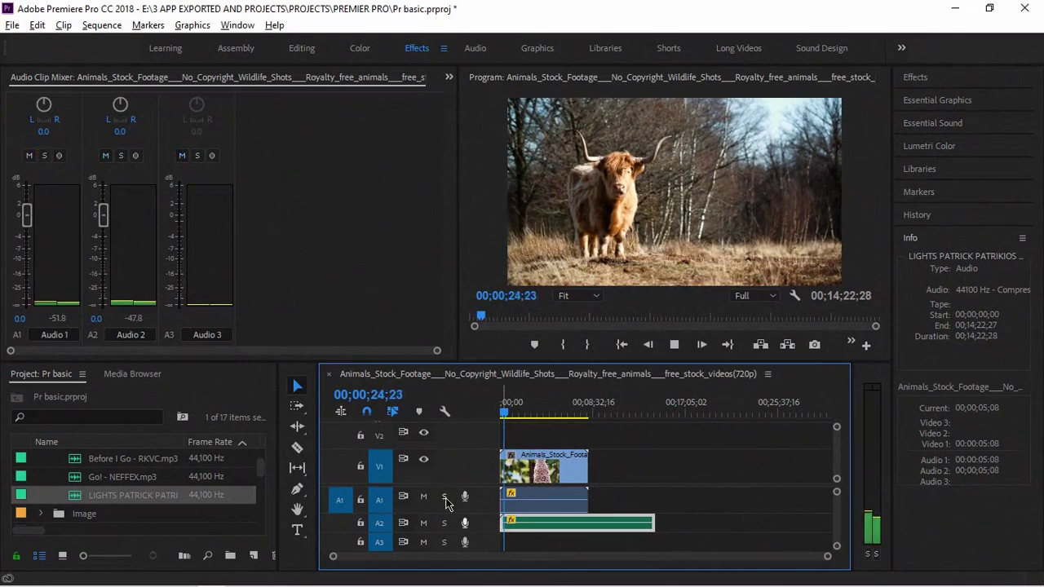
Step: Mute and unmute audio track A2 during playback, and mute track A1 to hear only the LIGHTS music
left_click(424, 524)
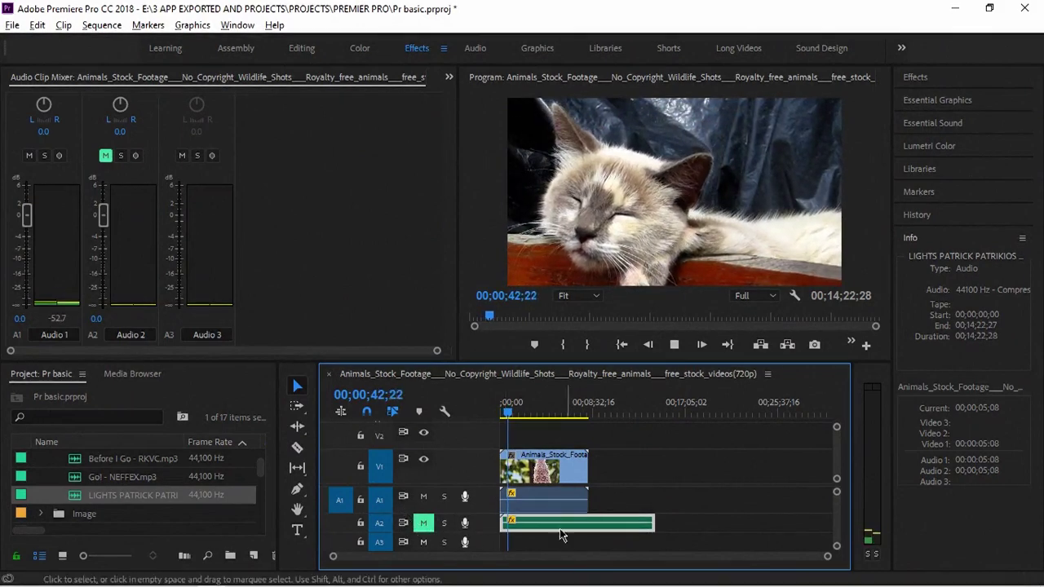
left_click(423, 523)
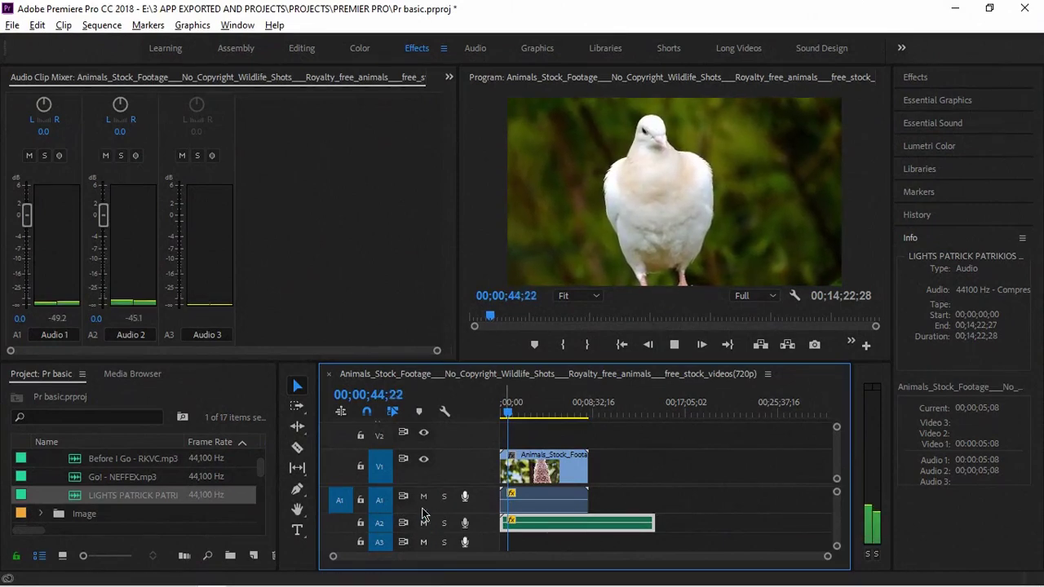
left_click(425, 498)
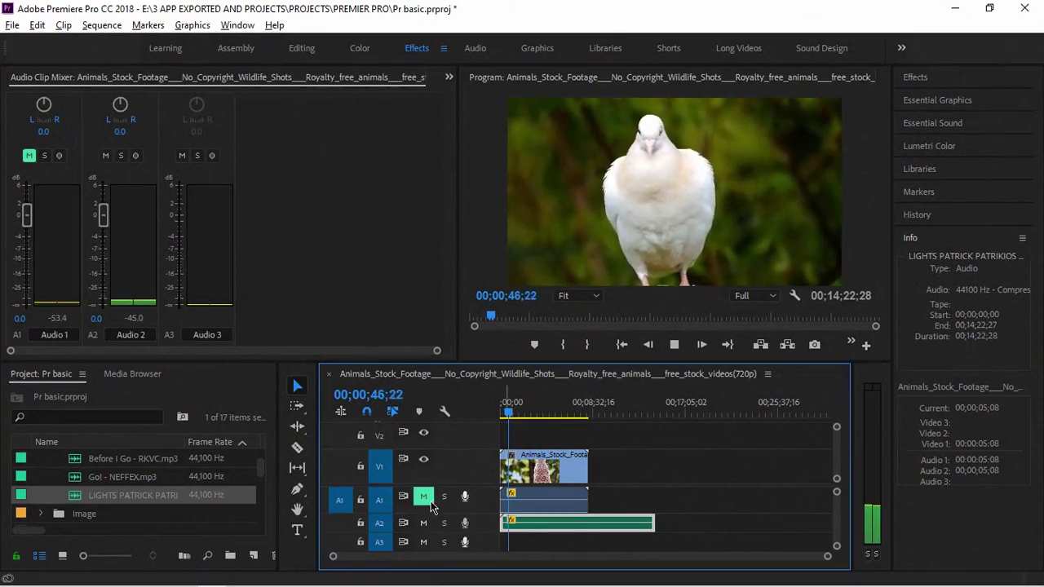
key("space")
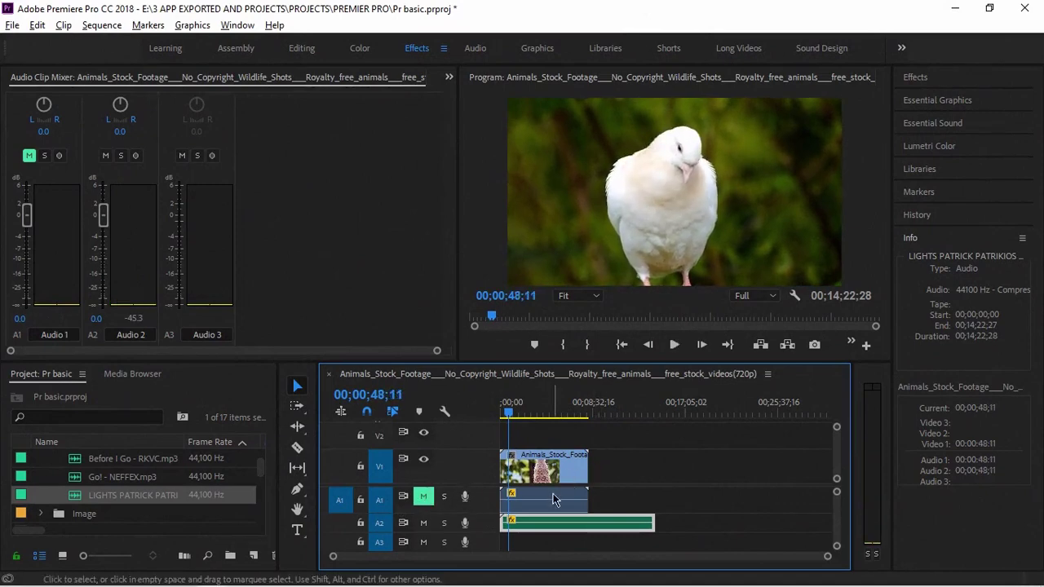
key("space")
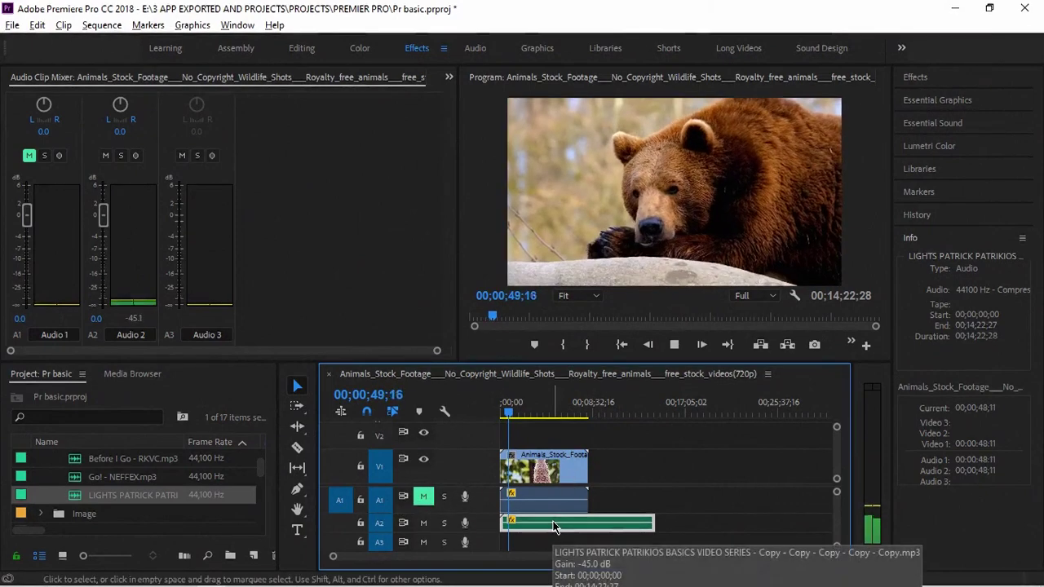
Step: Mute track A2 along with A1, unmute both tracks, and stop playback at 00;00;55;13
left_click(424, 522)
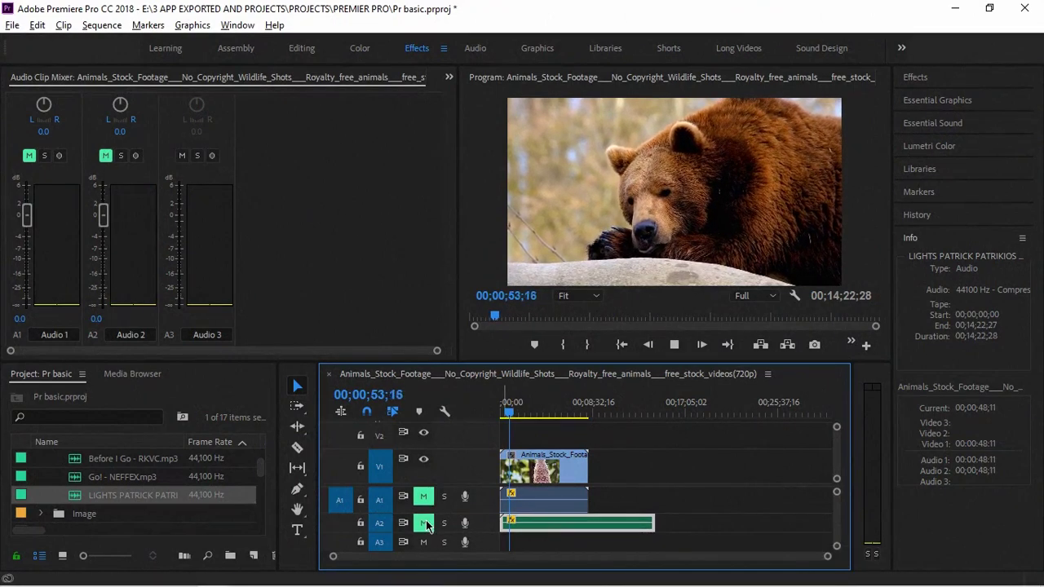
left_click(423, 523)
left_click(423, 496)
key("space")
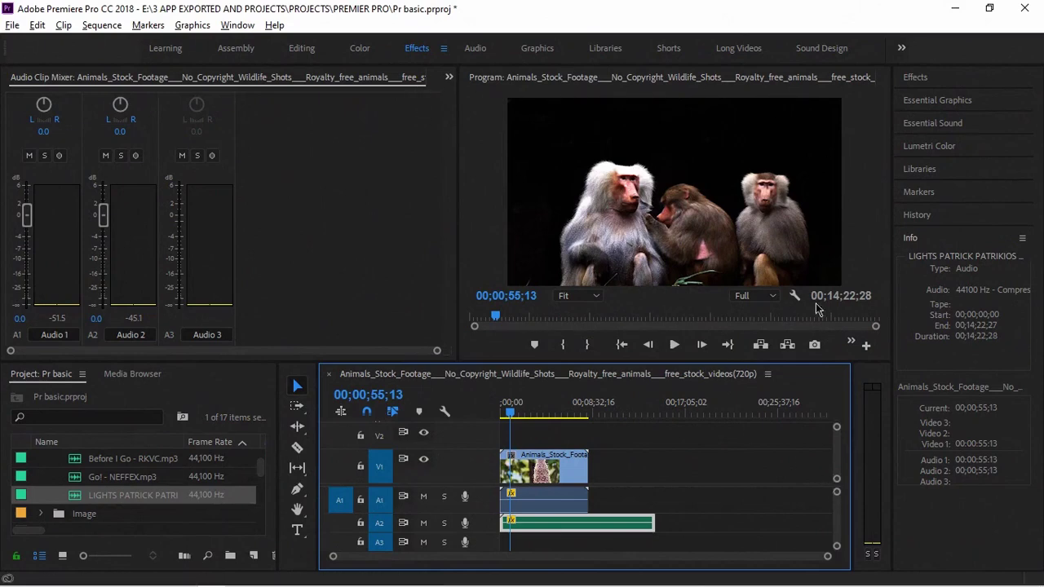
Step: Select the clips on V1, A1 and A2 together with a marquee, and clear the selection
left_click_drag(674, 460, 533, 540)
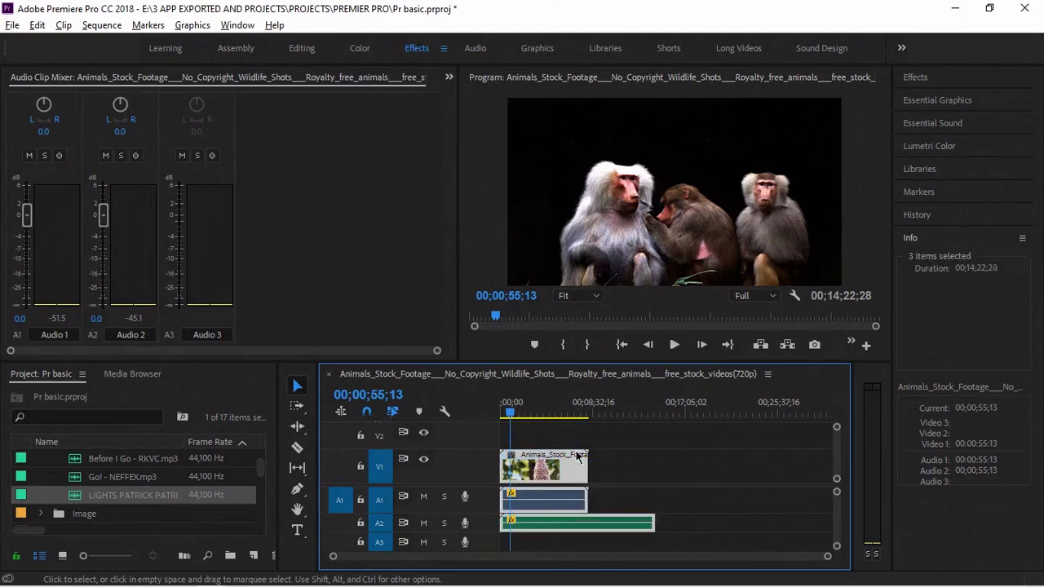
left_click_drag(652, 449, 506, 530)
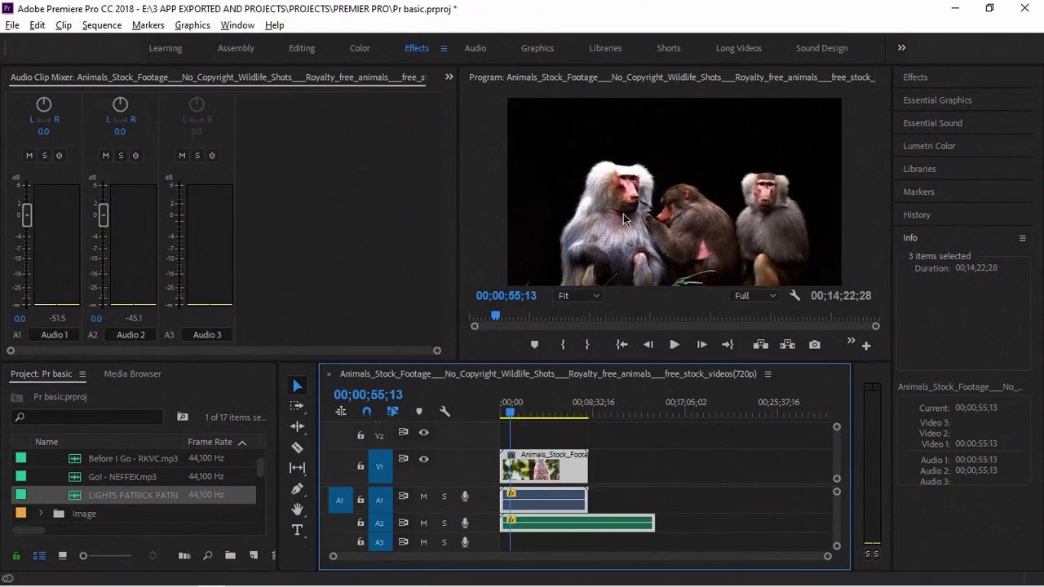
left_click(681, 484)
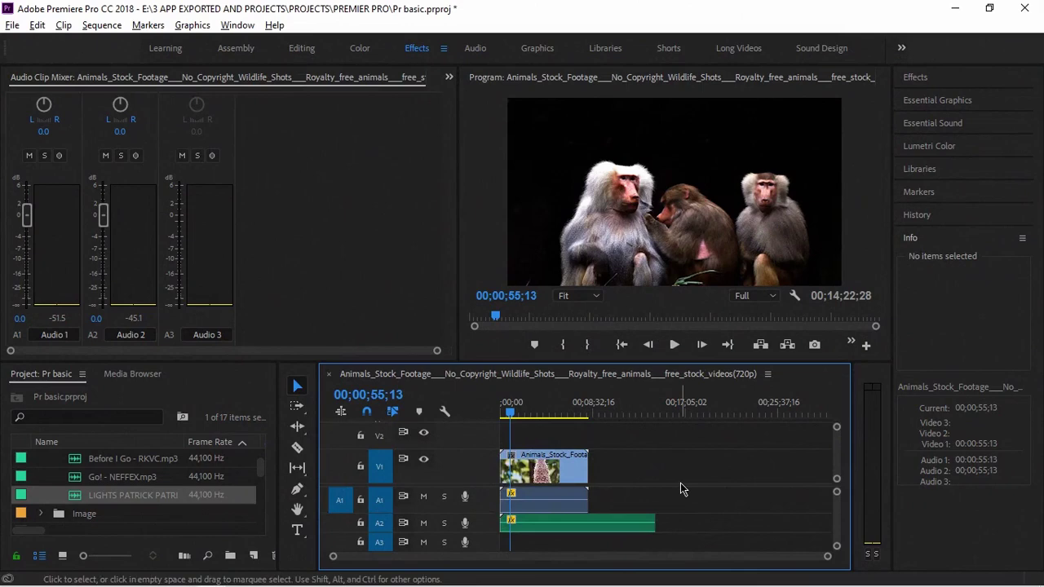
Step: Move the playhead to 00;04;13;16 and delete the LIGHTS music clip from audio track A2
mouse_move(878, 326)
left_mouse_down()
mouse_move(677, 344)
mouse_move(941, 338)
left_mouse_up()
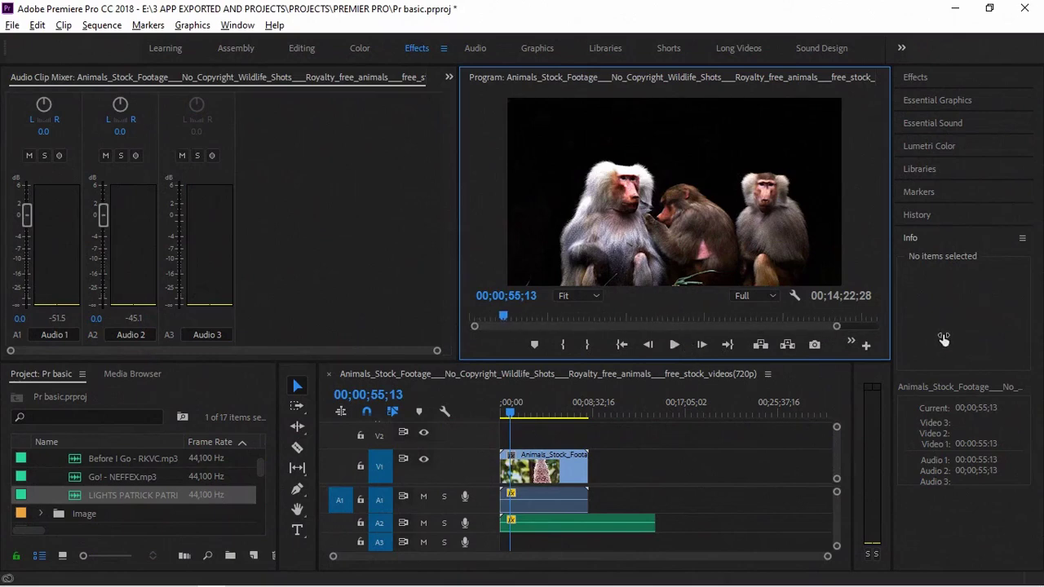
left_click_drag(509, 318, 624, 318)
left_click(596, 527)
key("Delete")
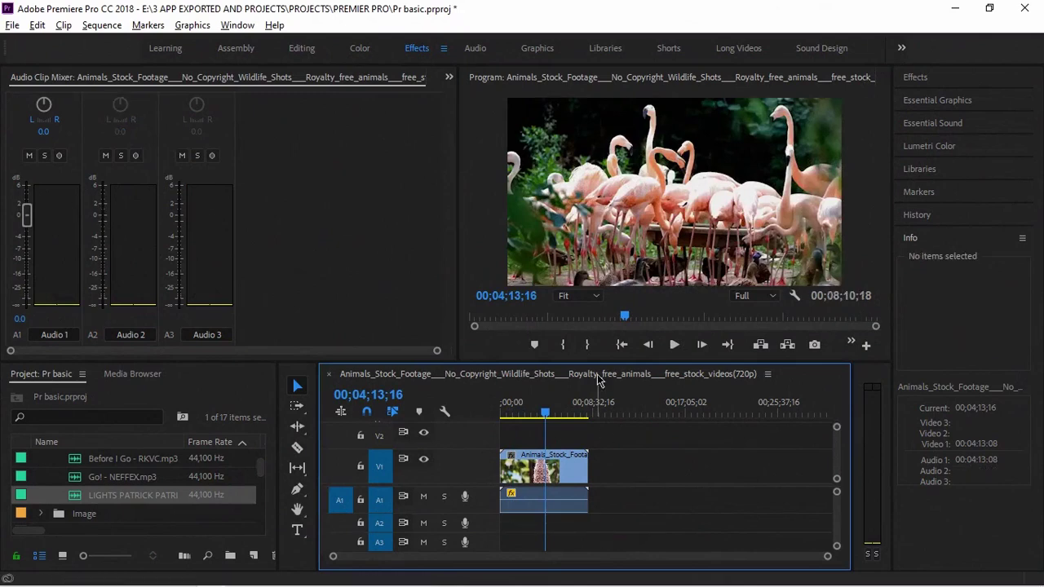
Step: Play the sequence briefly from the playhead, stop it, and step forward a few frames one at a time
left_click(674, 344)
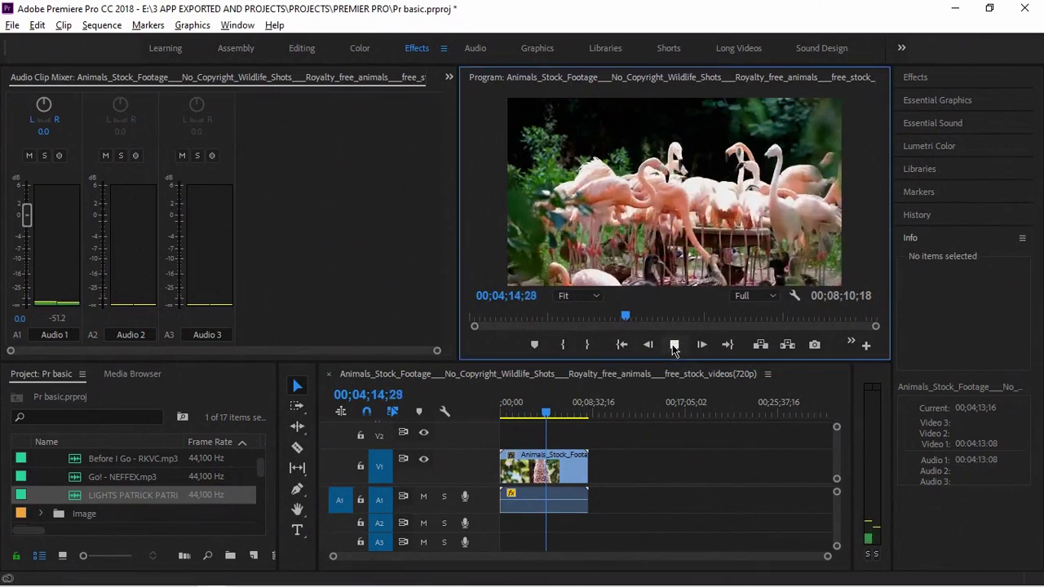
left_click(674, 345)
left_click(701, 345)
left_click(701, 345)
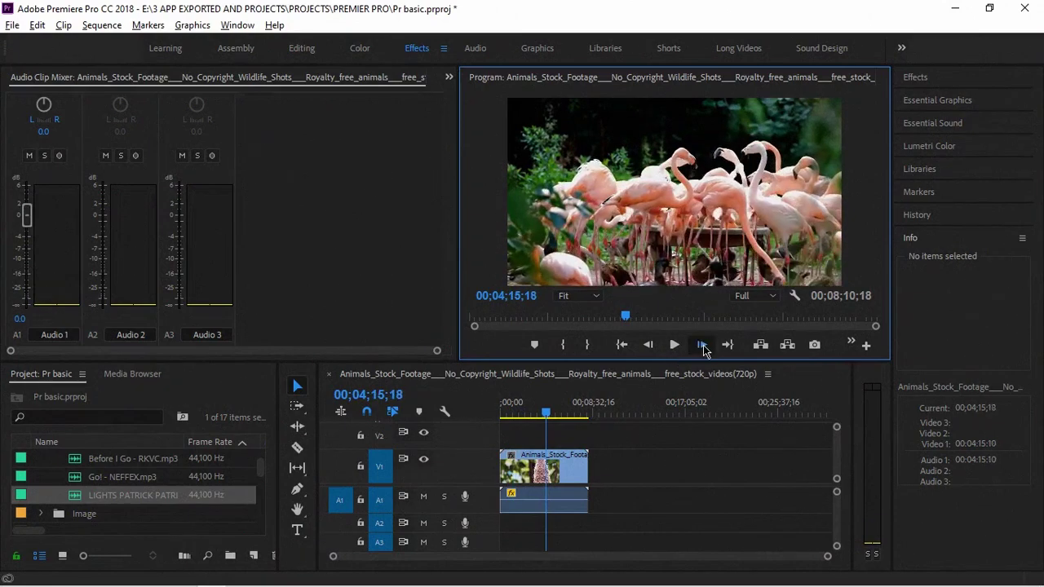
left_click(701, 345)
Step: Step the playhead backward frame by frame to 00;04;15;13 in the Program monitor
left_click(648, 345)
left_click(647, 345)
left_click(647, 345)
left_click(647, 349)
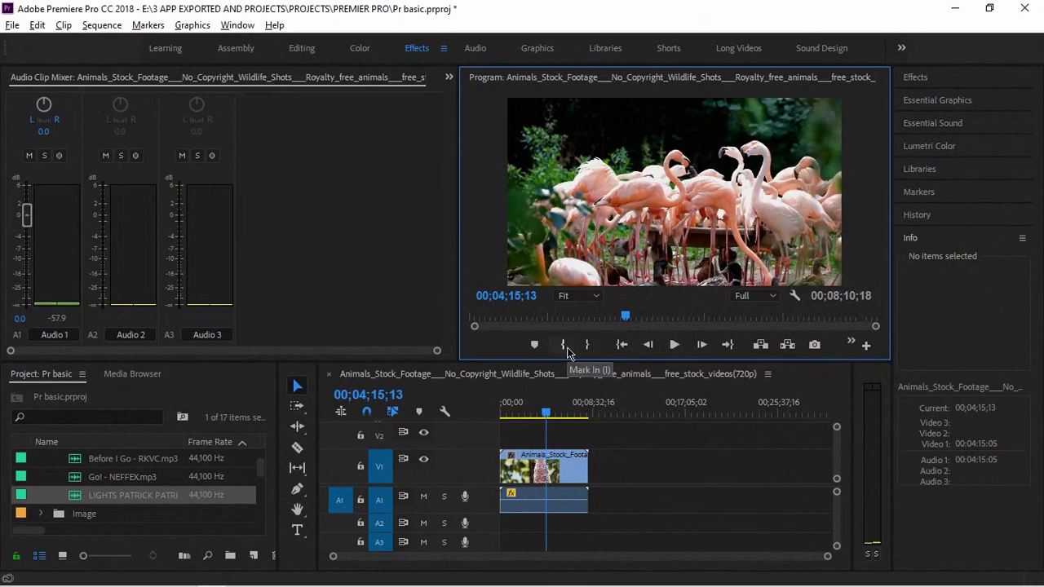